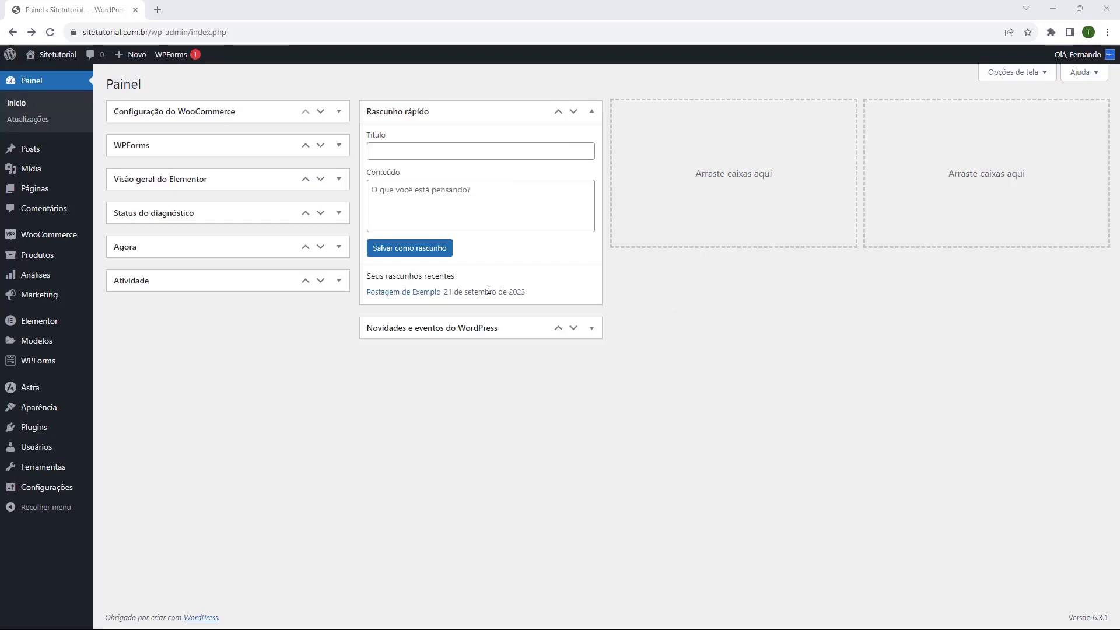
Open the site's page list and launch the Inicio main page in the Elementor editor.
mouse_move(40, 201)
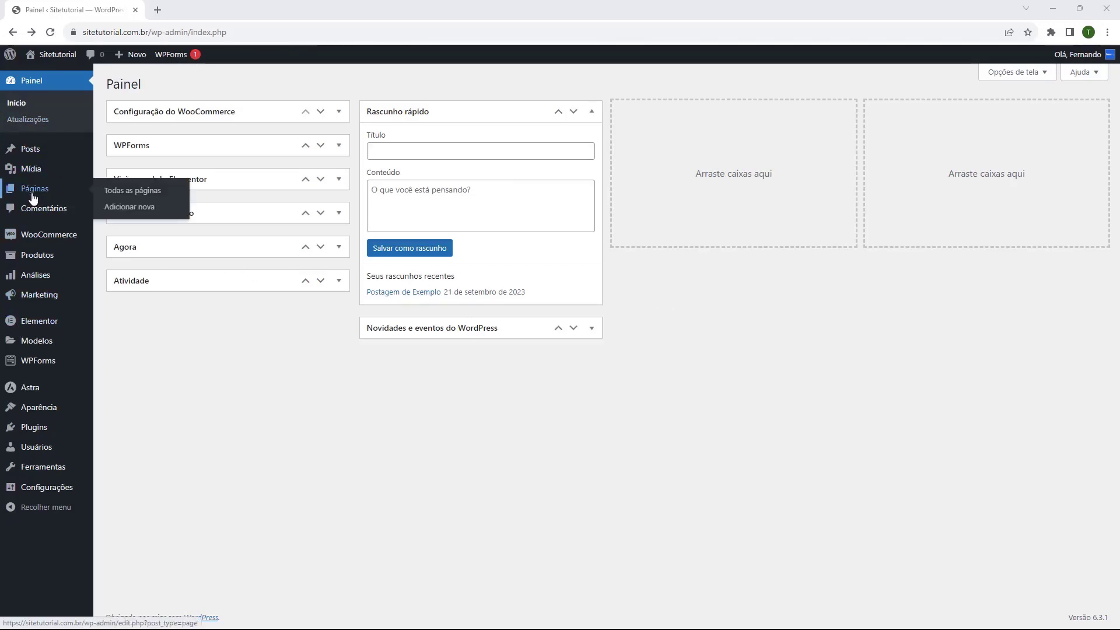
click(33, 197)
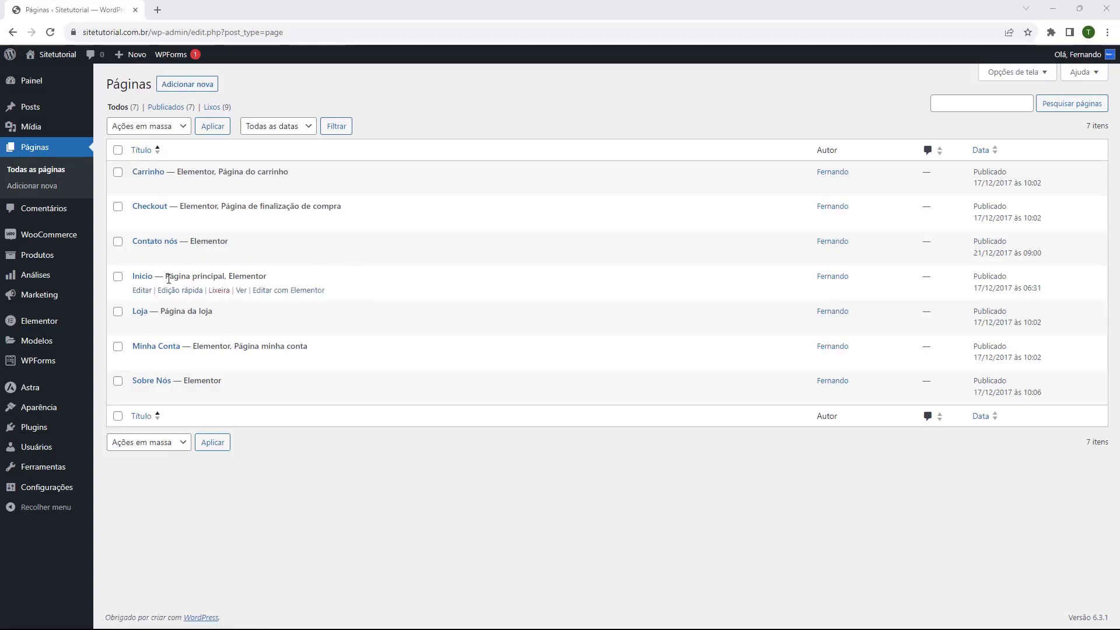
drag(165, 278, 225, 279)
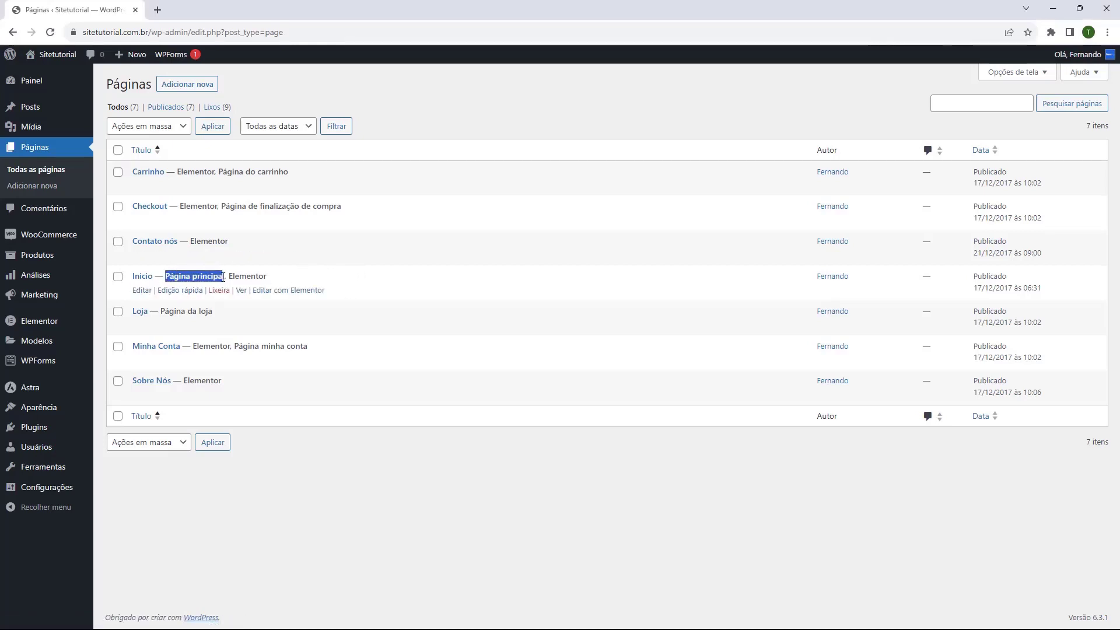
click(184, 276)
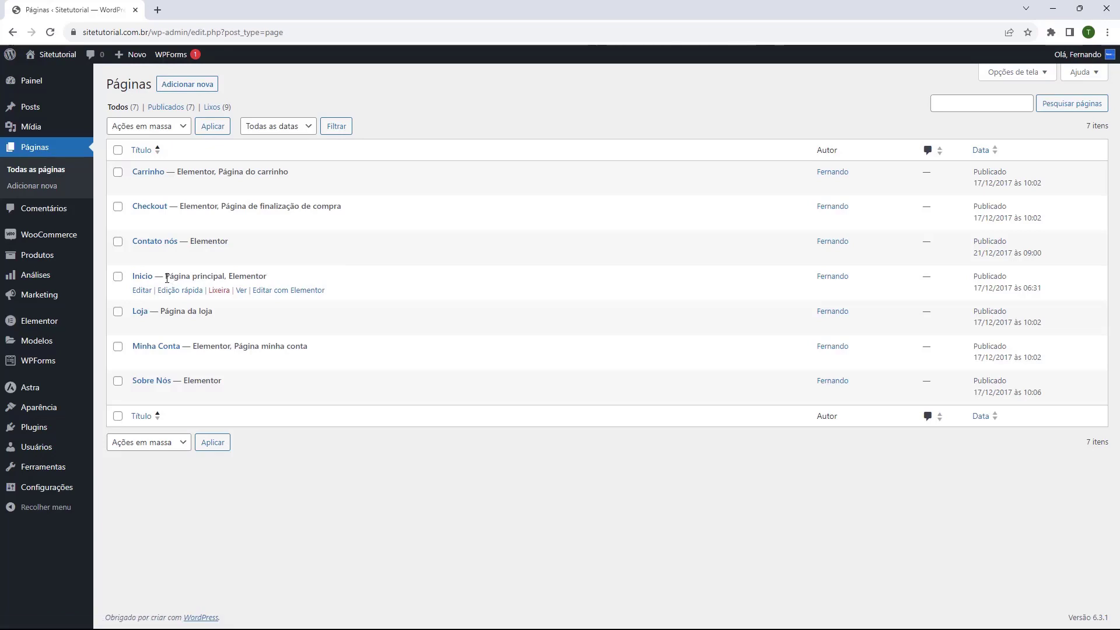
drag(166, 278, 266, 278)
click(263, 277)
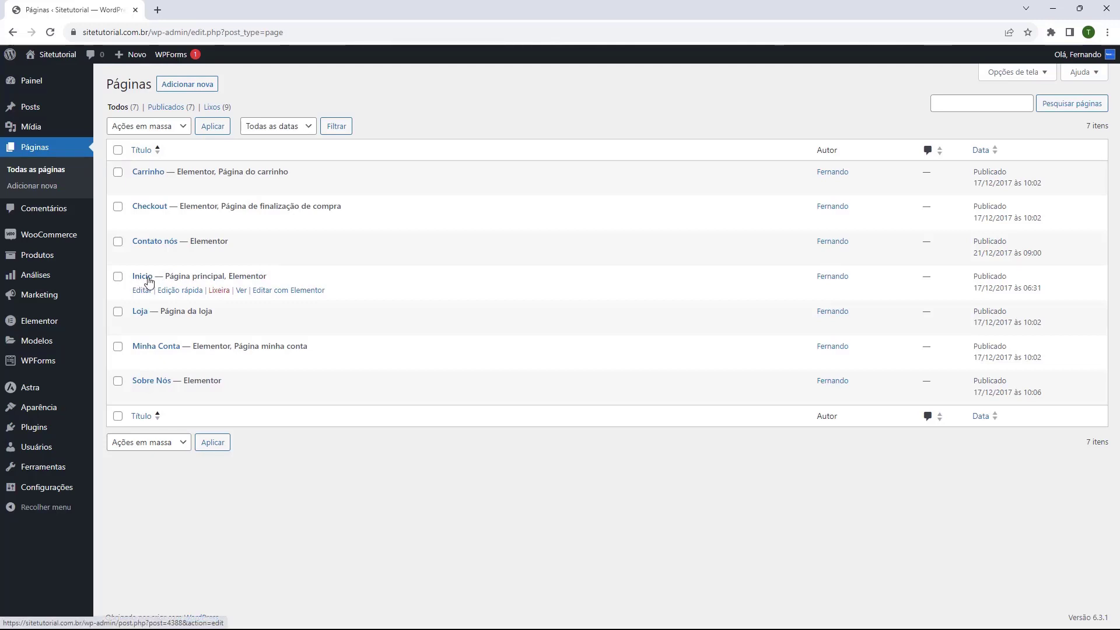
click(262, 291)
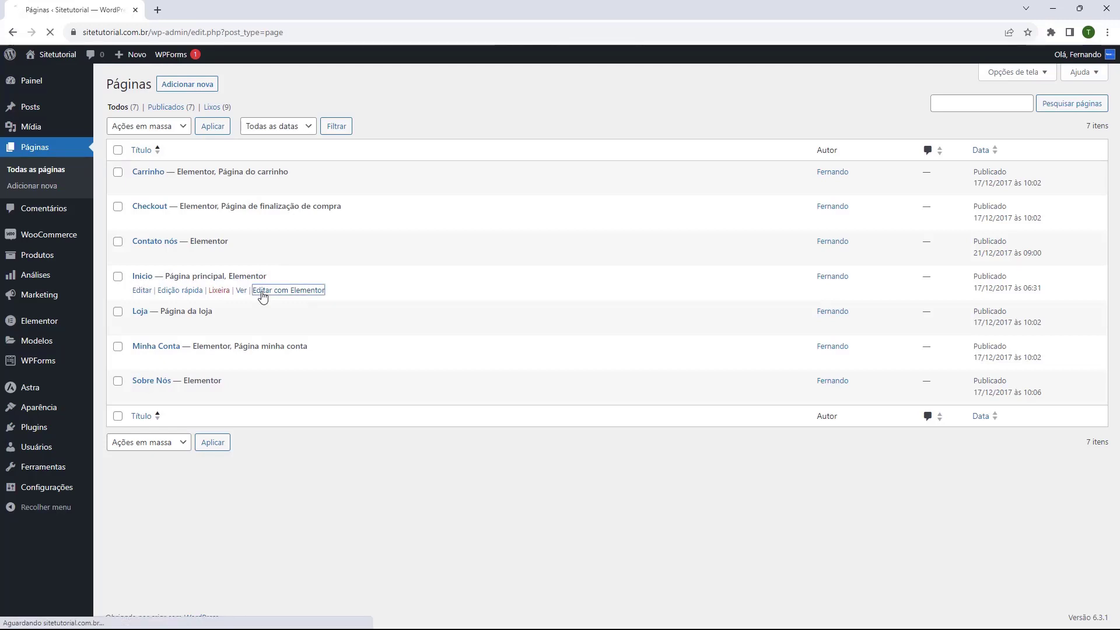
right_click(315, 449)
key(Escape)
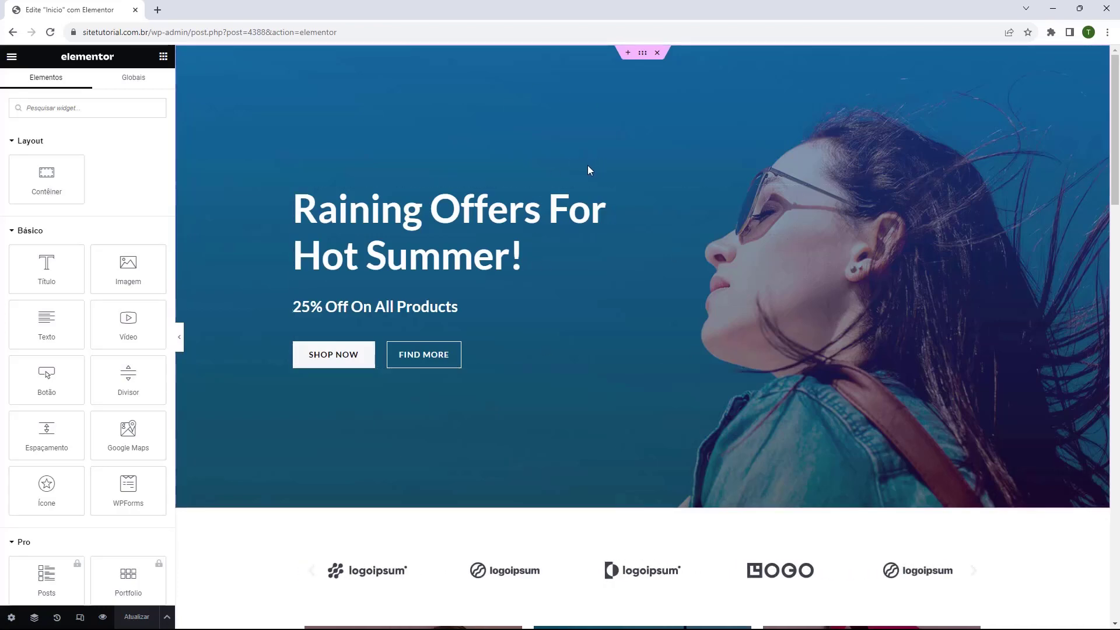
Look through the home page's sections from the hero banner down to the footer and return to the banner.
scroll(569, 162, down, 5)
scroll(562, 169, up, 4)
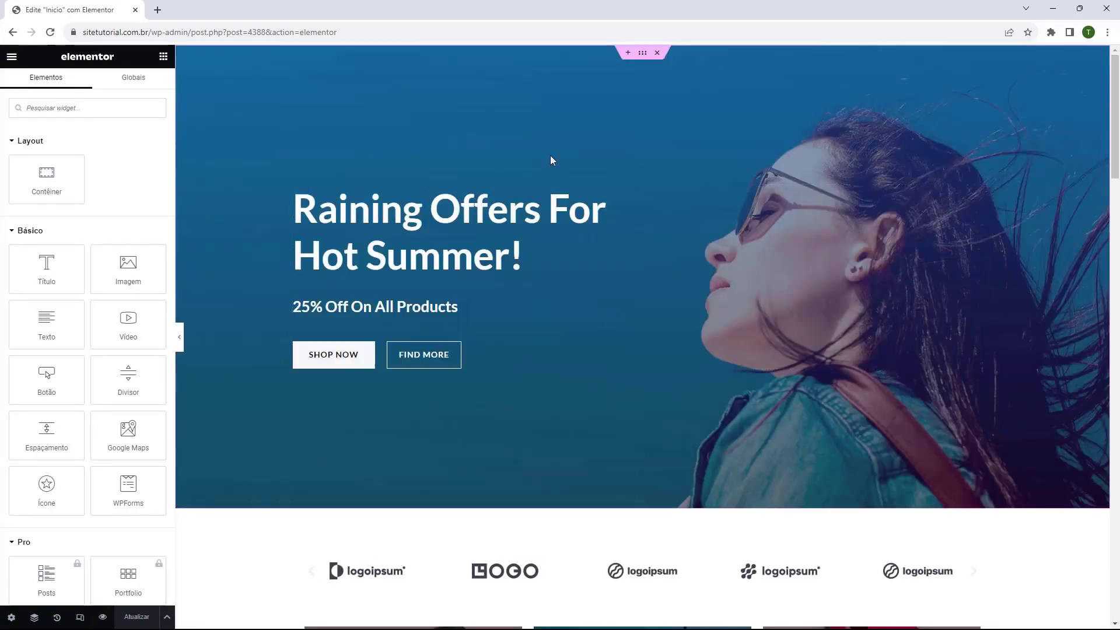
scroll(489, 161, down, 15)
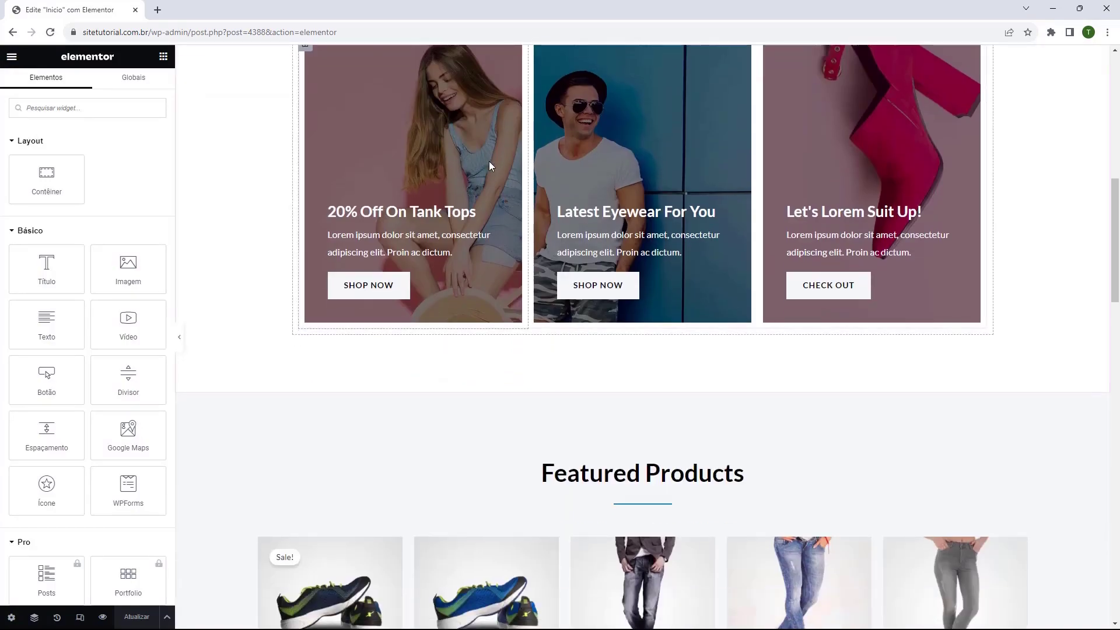
scroll(488, 162, down, 10)
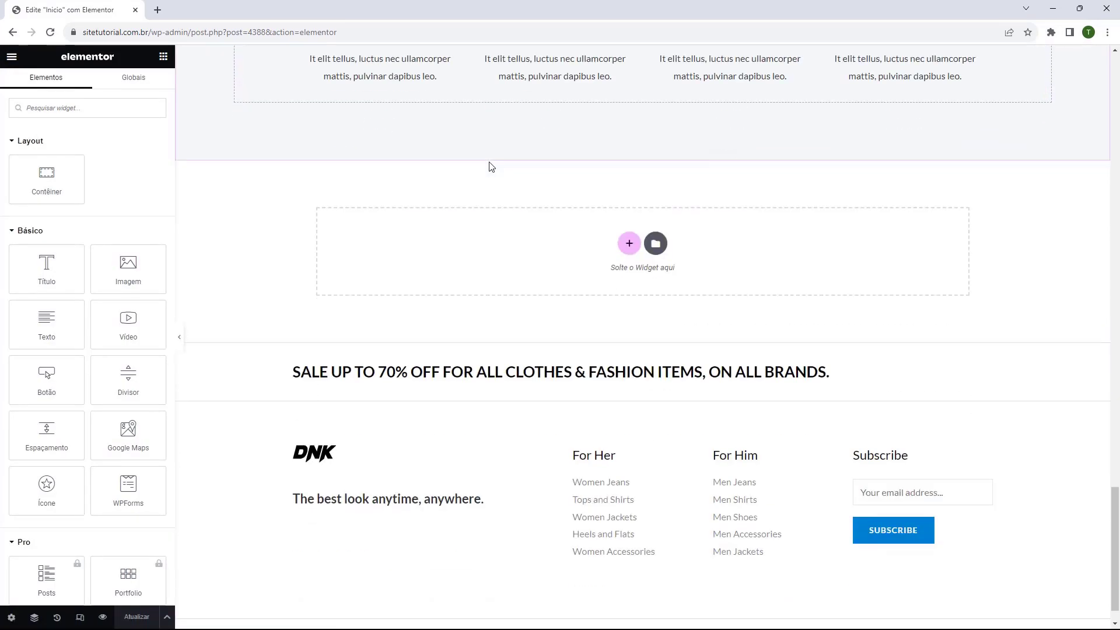
scroll(519, 383, up, 20)
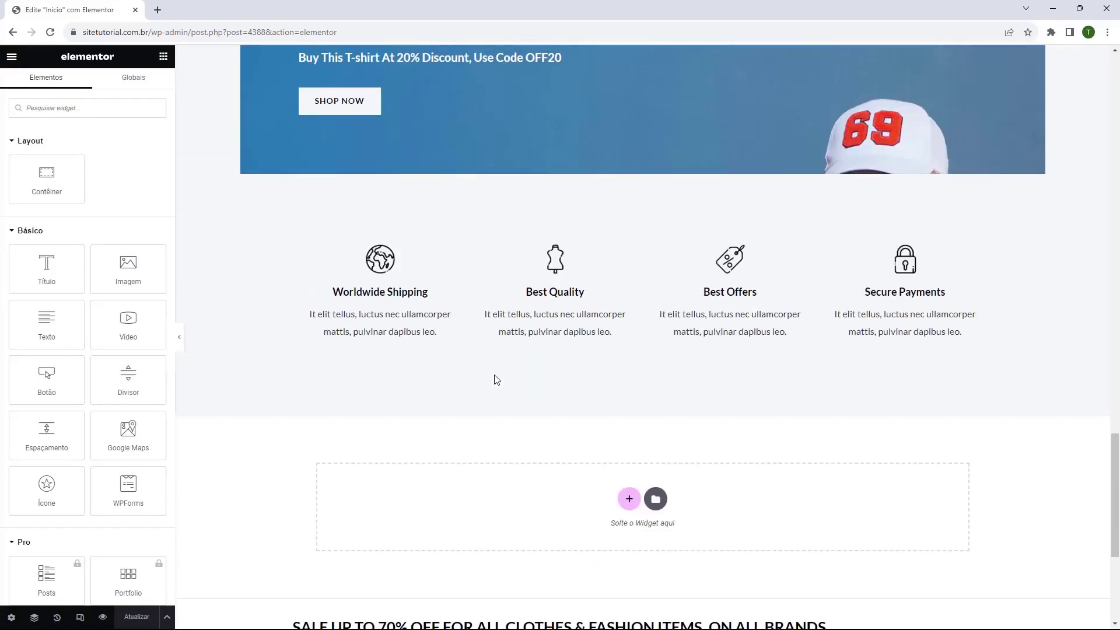
scroll(447, 366, up, 5)
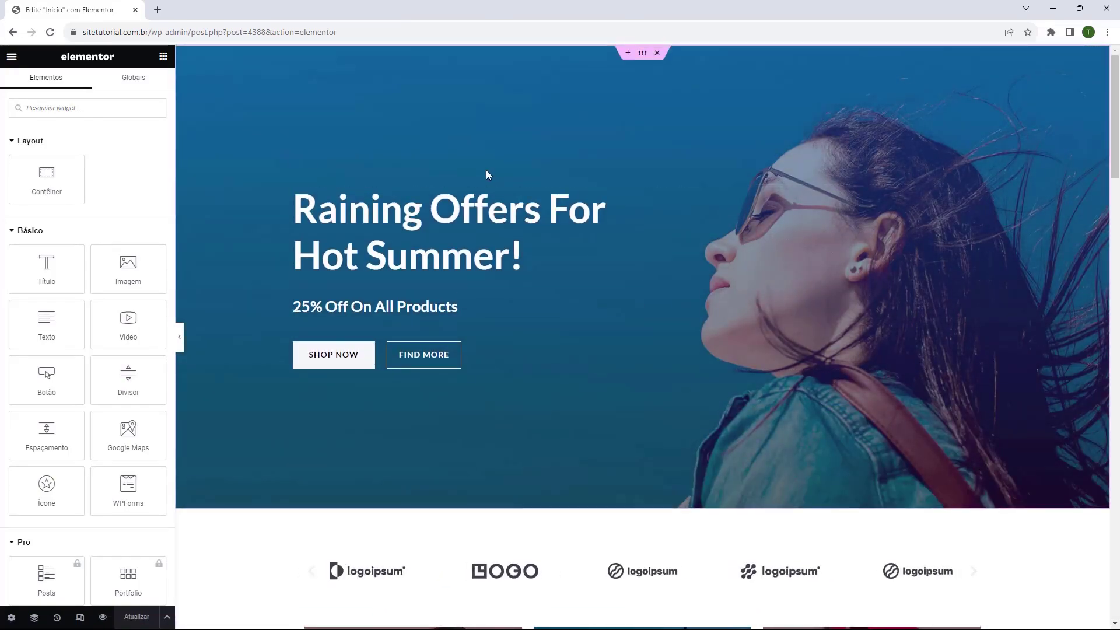
scroll(488, 174, down, 7)
scroll(487, 176, down, 6)
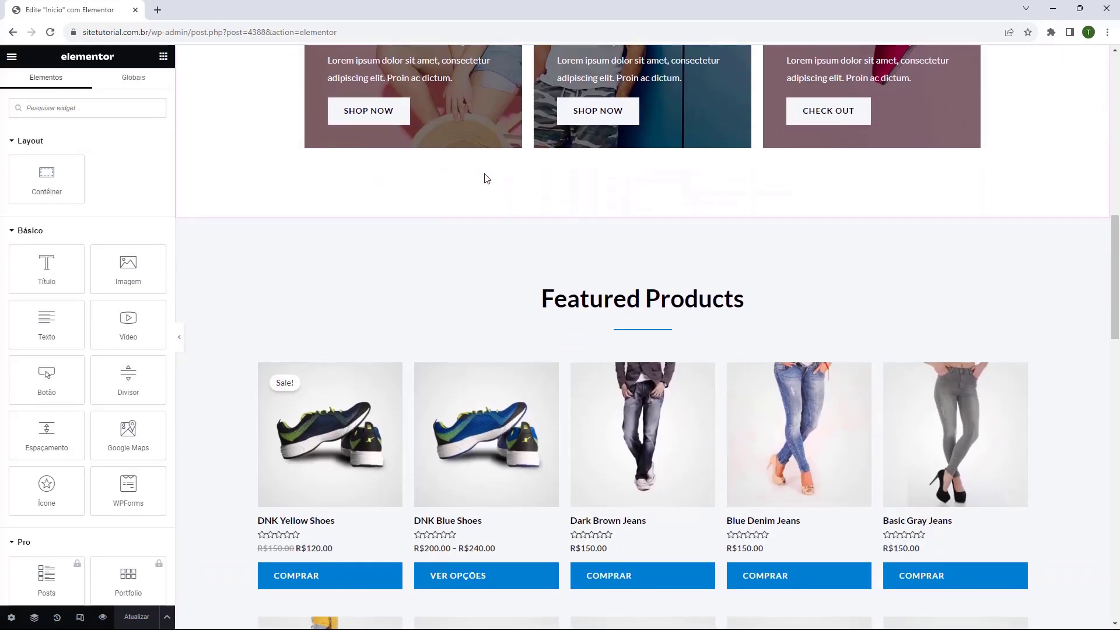
scroll(488, 179, up, 4)
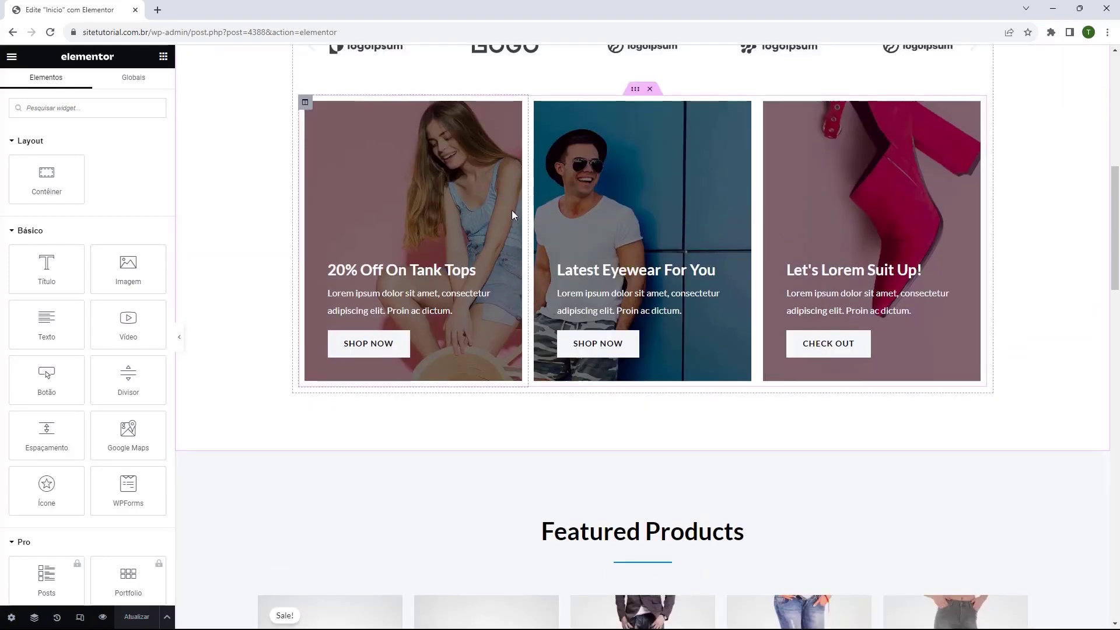
scroll(510, 204, down, 12)
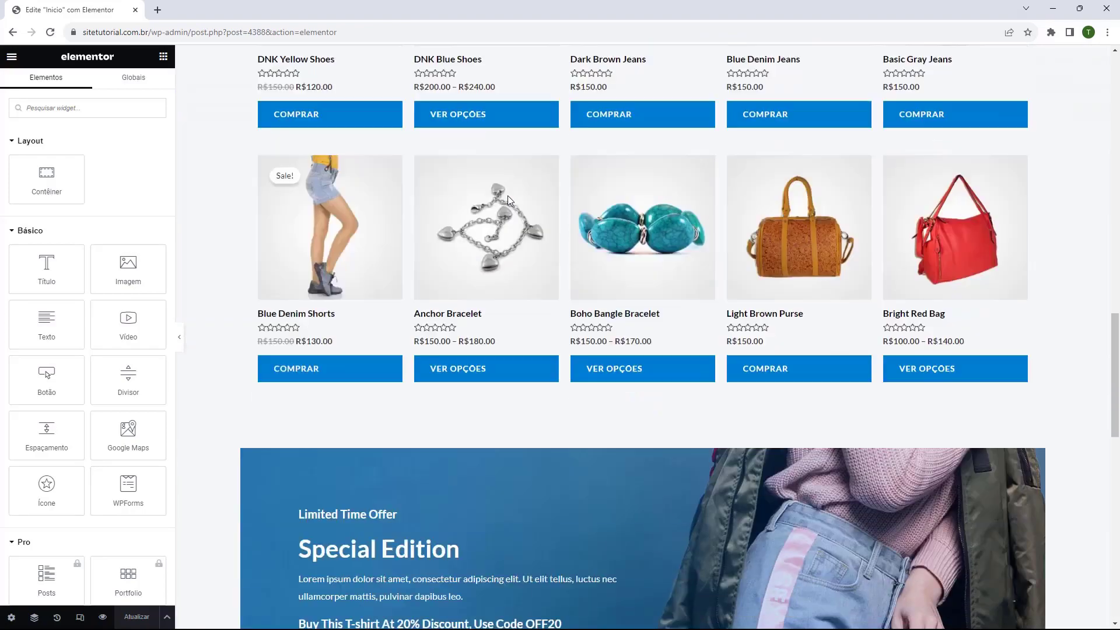
scroll(508, 195, down, 14)
scroll(670, 439, up, 7)
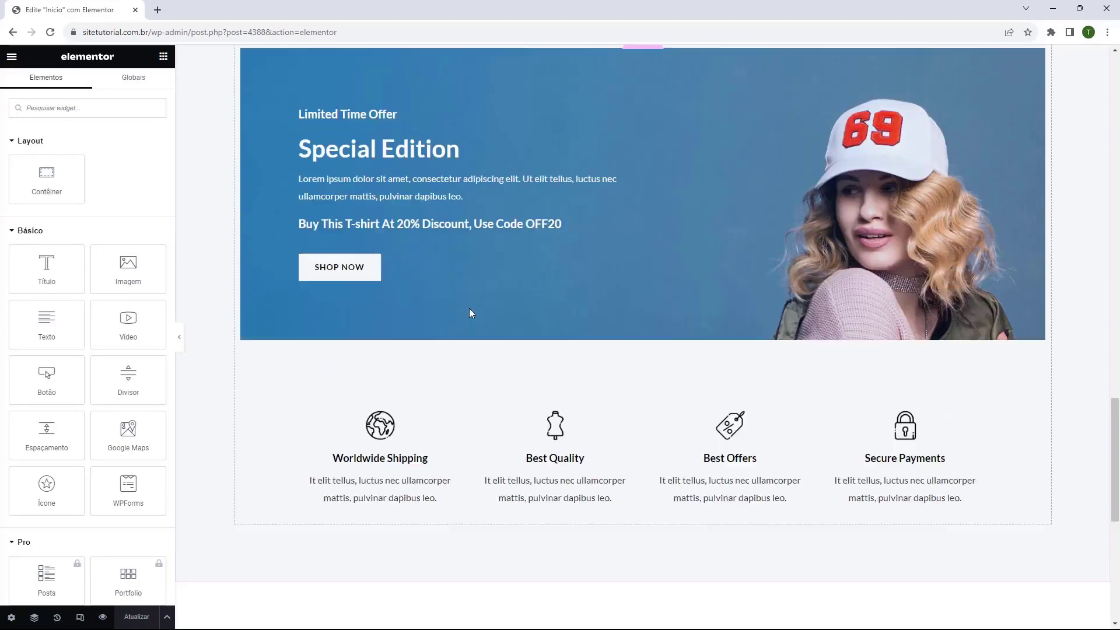
scroll(469, 308, up, 20)
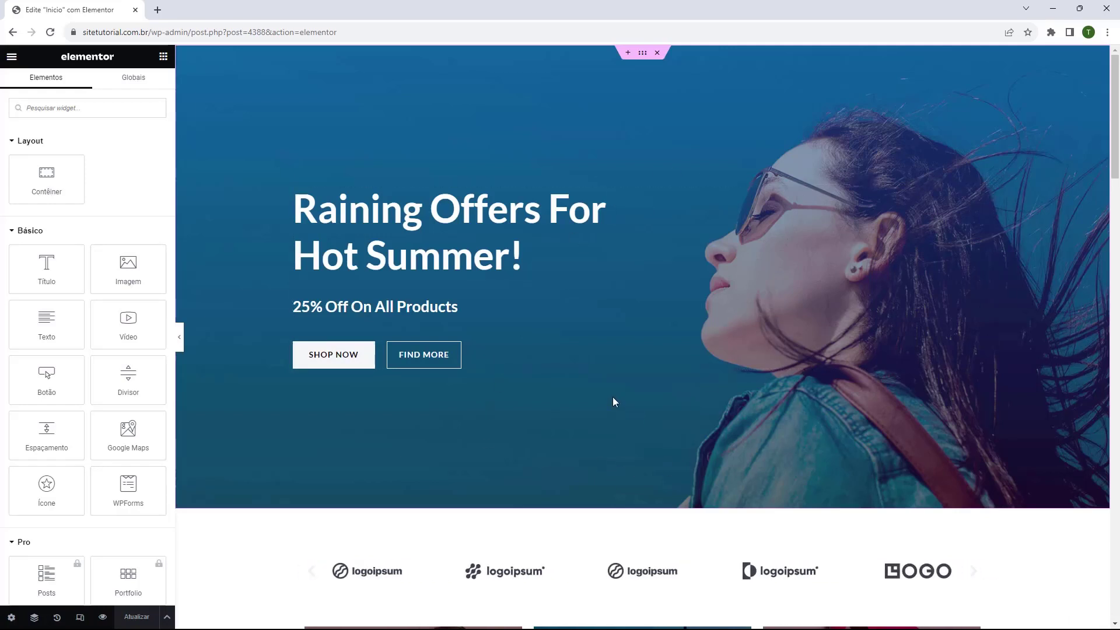
Open the hero banner section's settings and review its layout, style and advanced options.
click(641, 58)
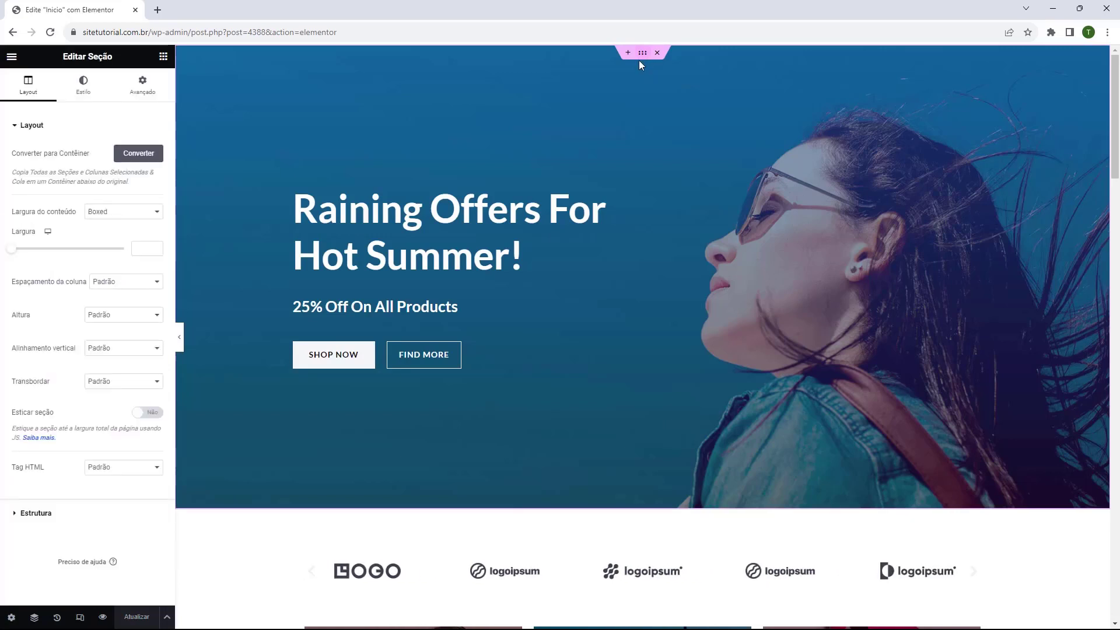
click(82, 93)
click(140, 93)
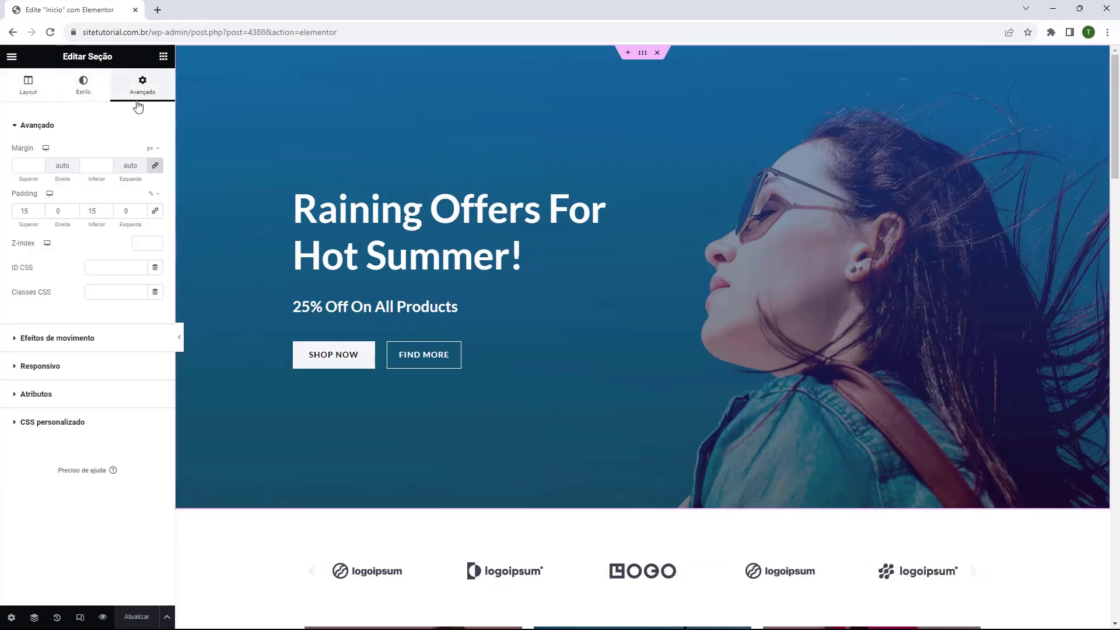
click(28, 87)
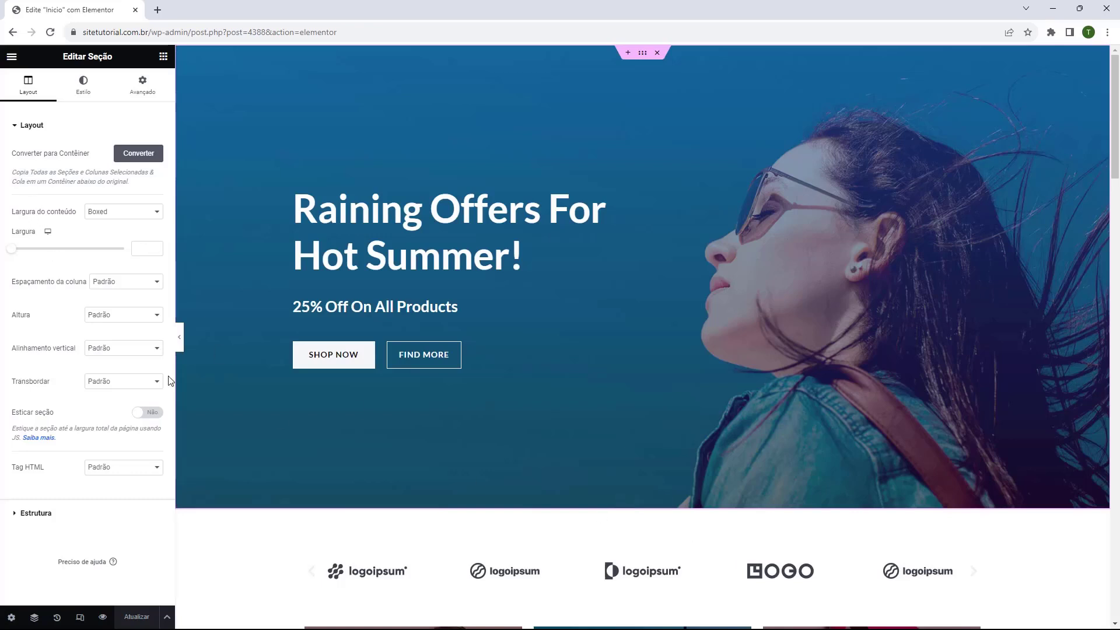
Examine the hero section's style options, including background image, background overlay and shape divider.
click(74, 100)
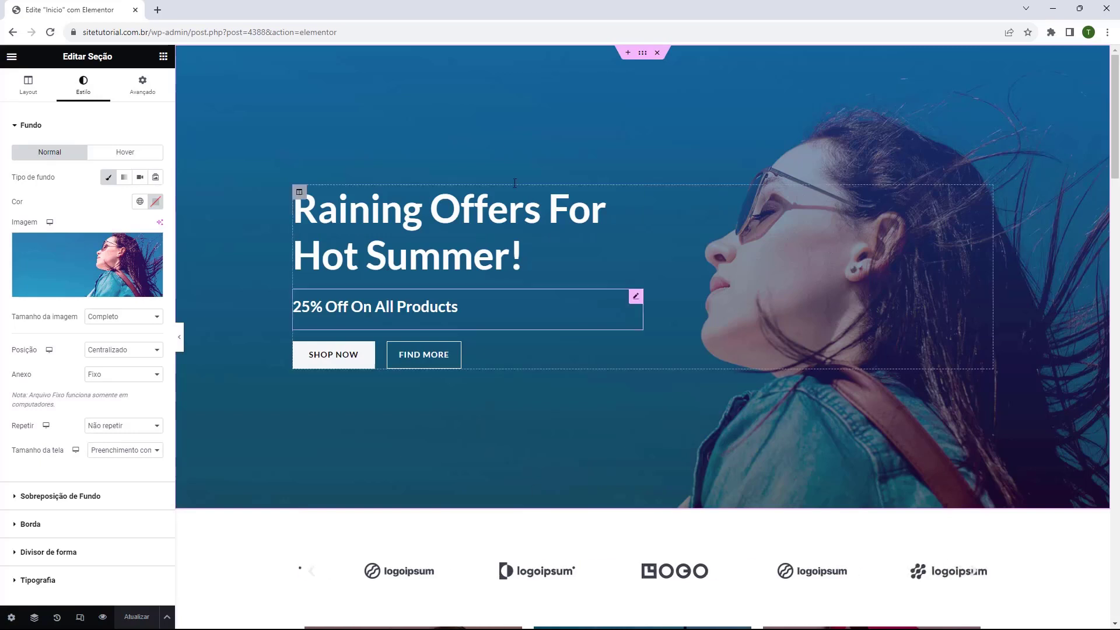
mouse_move(61, 254)
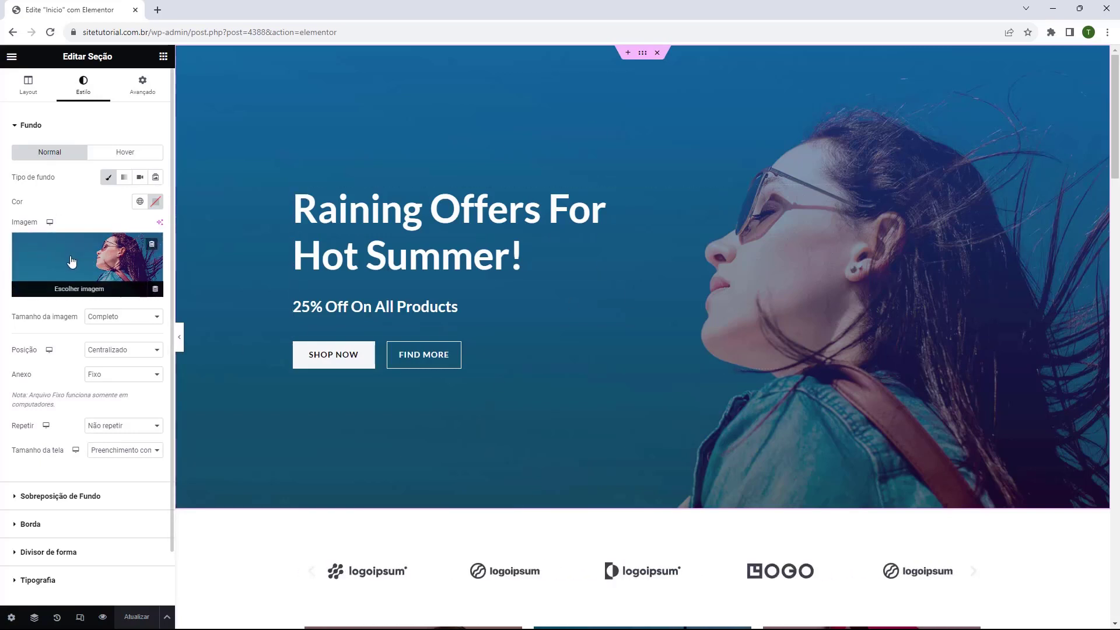
scroll(72, 261, down, 1)
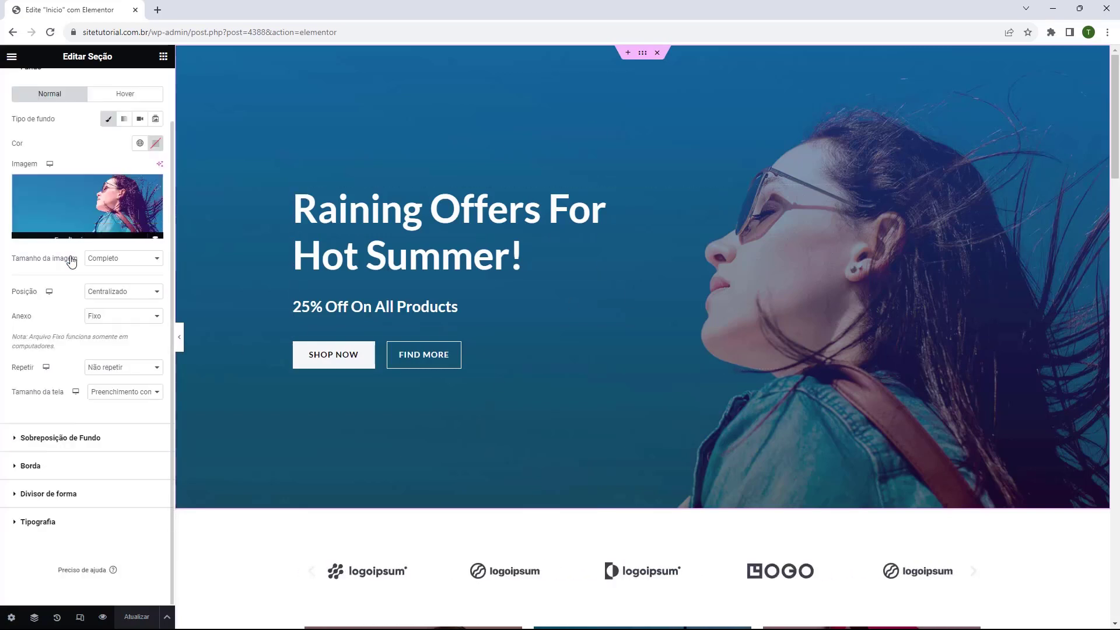
click(23, 437)
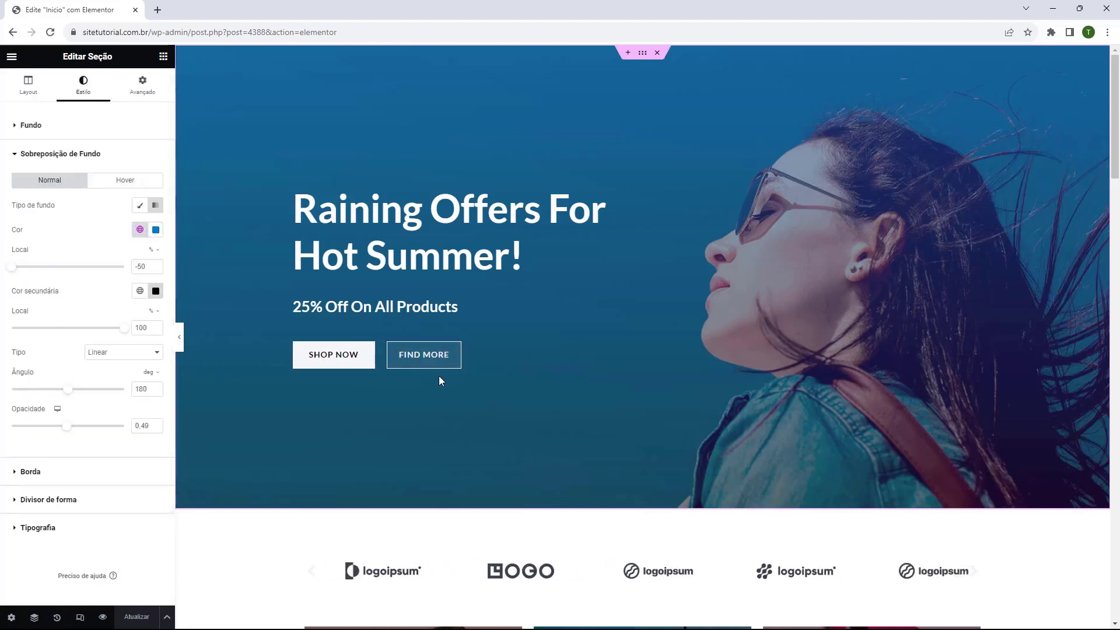
click(23, 154)
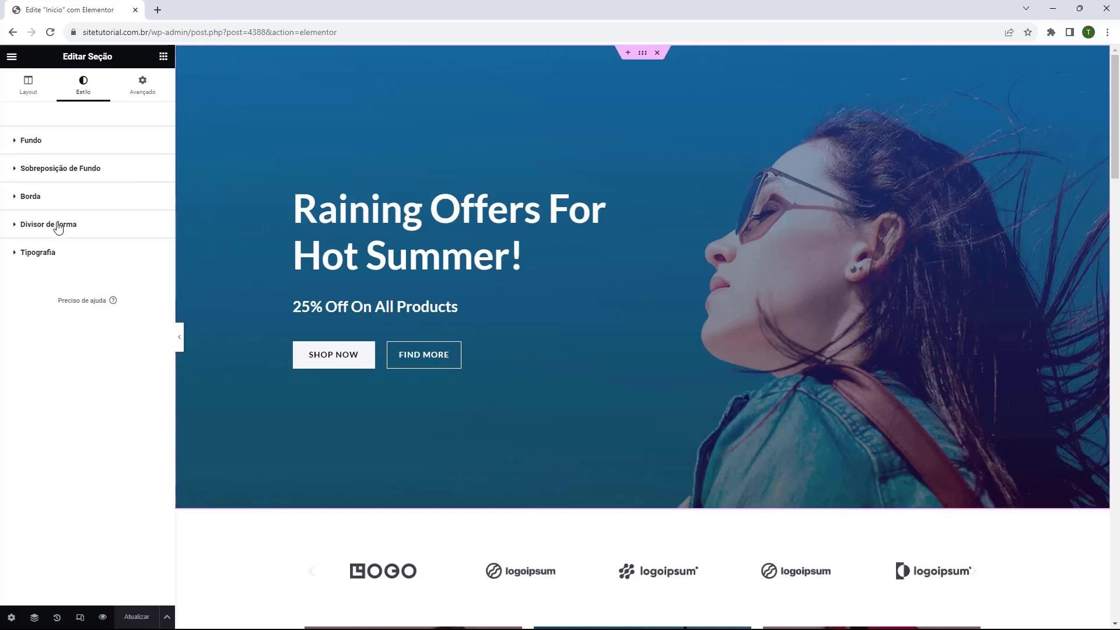
click(25, 228)
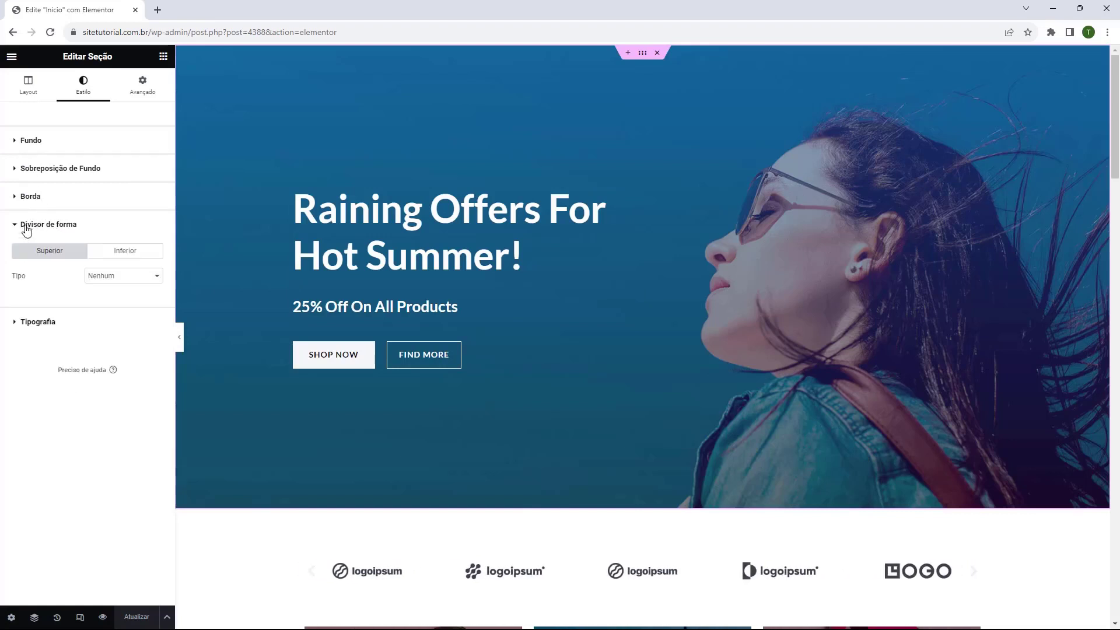
click(26, 227)
click(22, 141)
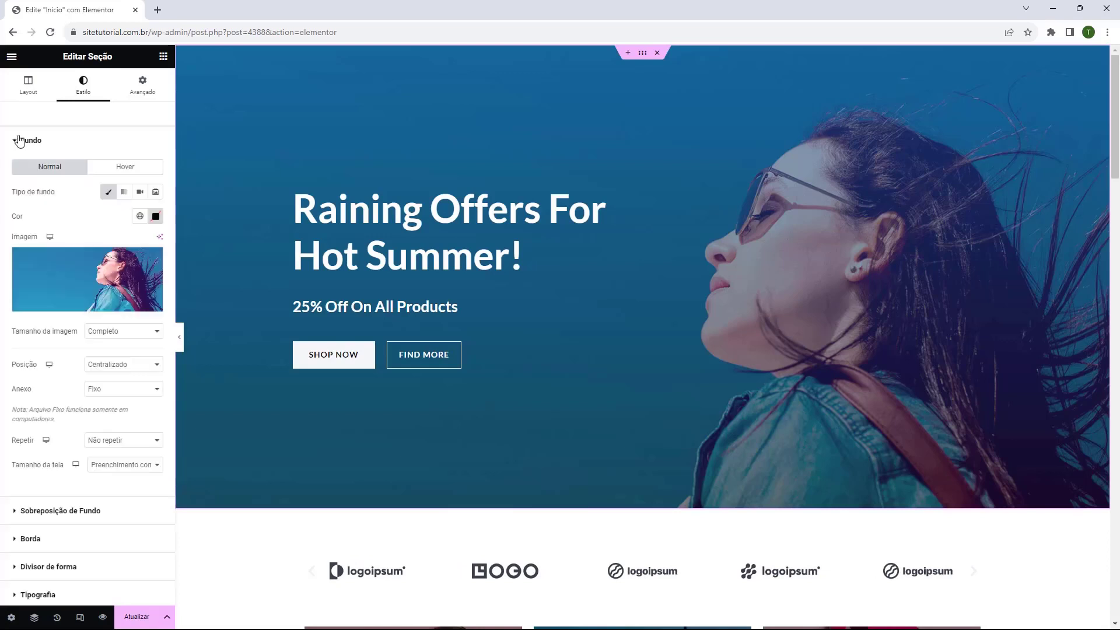
Set the hero section's top and bottom padding to 11%.
click(126, 92)
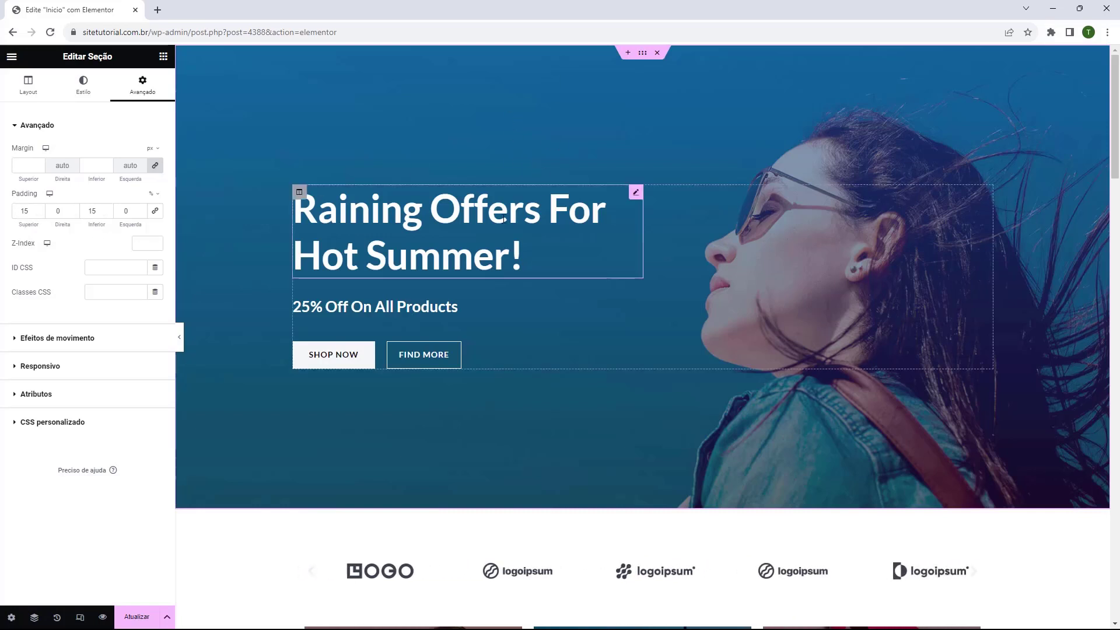
click(38, 213)
click(38, 214)
click(38, 214)
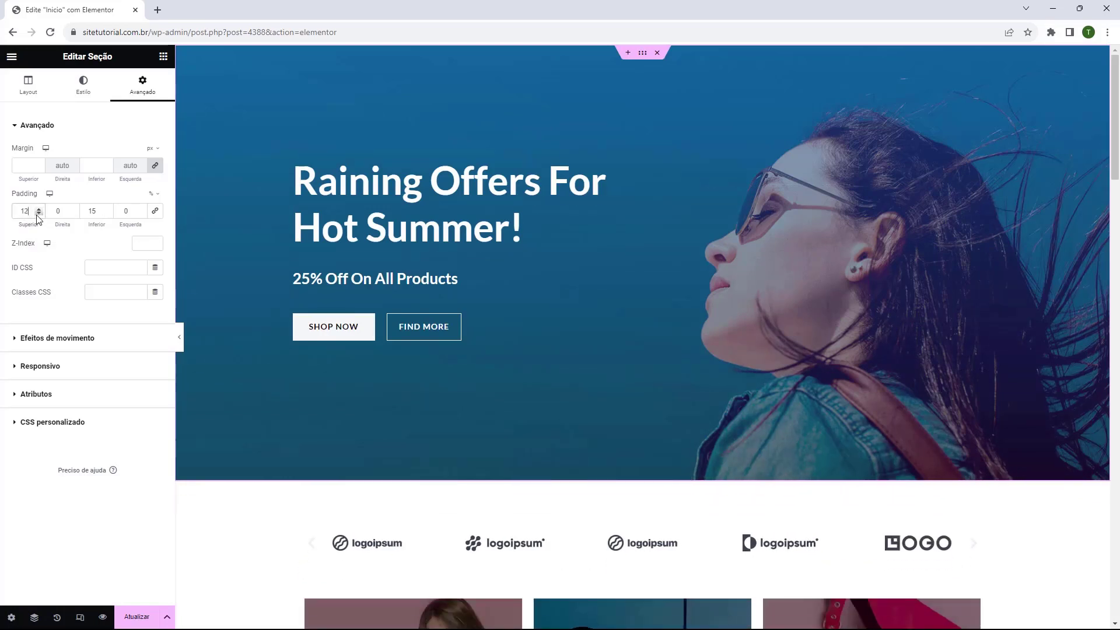
click(38, 214)
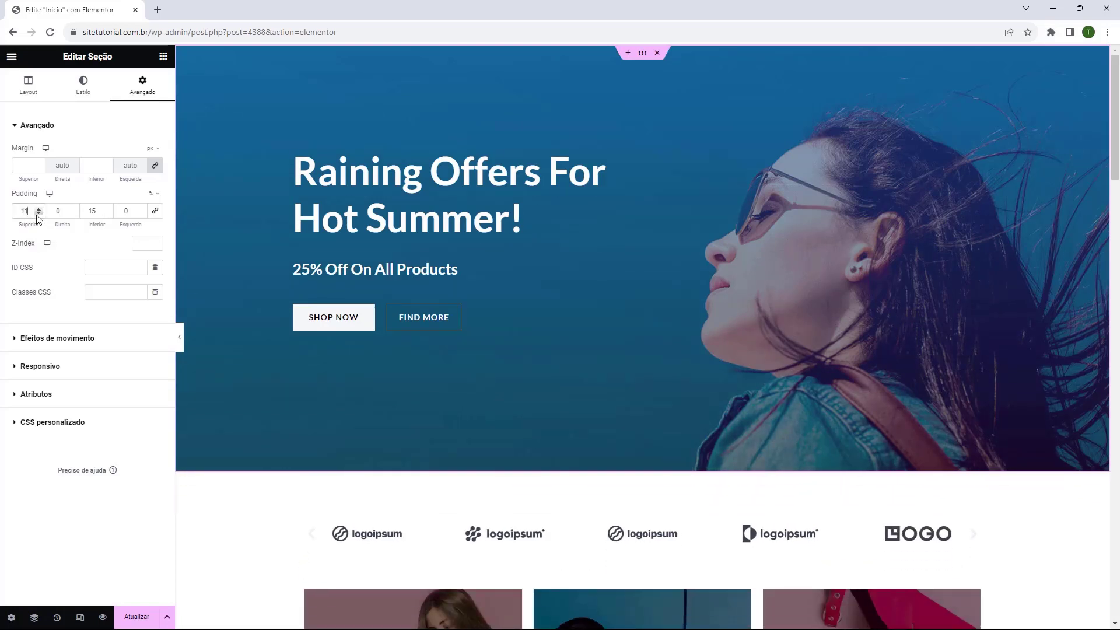
click(108, 214)
click(108, 214)
click(107, 213)
click(107, 213)
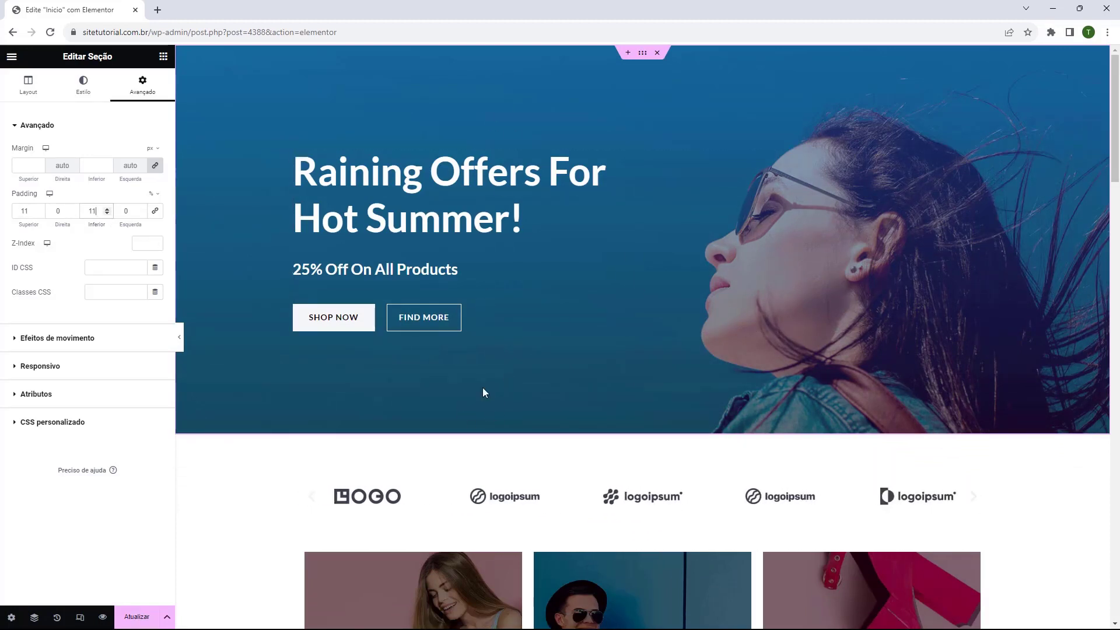
Replace the hero banner's main heading text with "Sitetutorial".
click(75, 103)
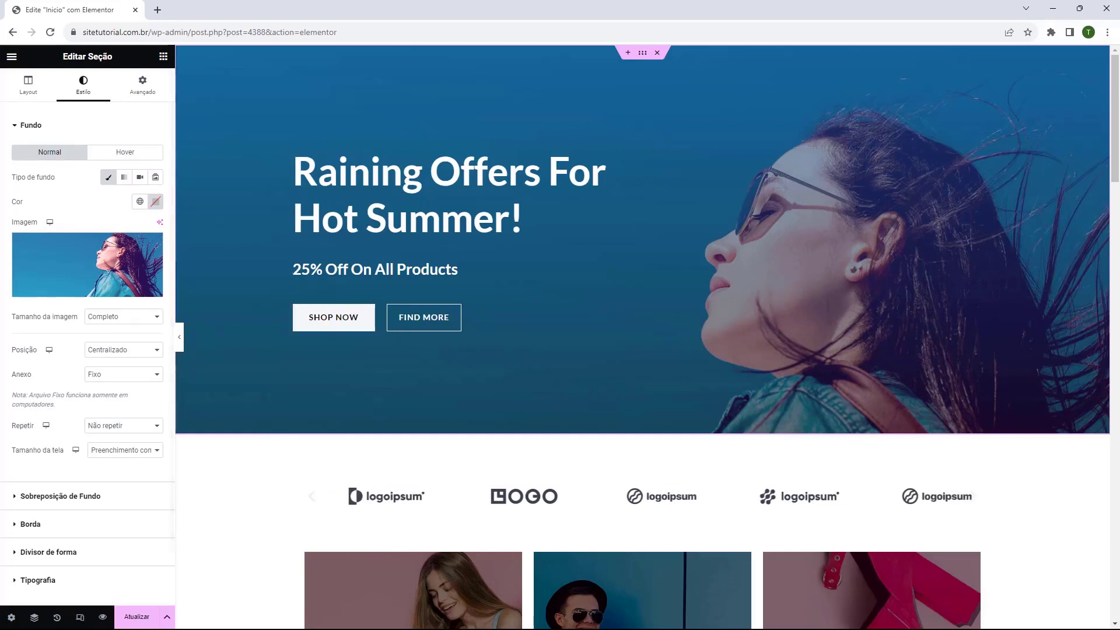
click(368, 191)
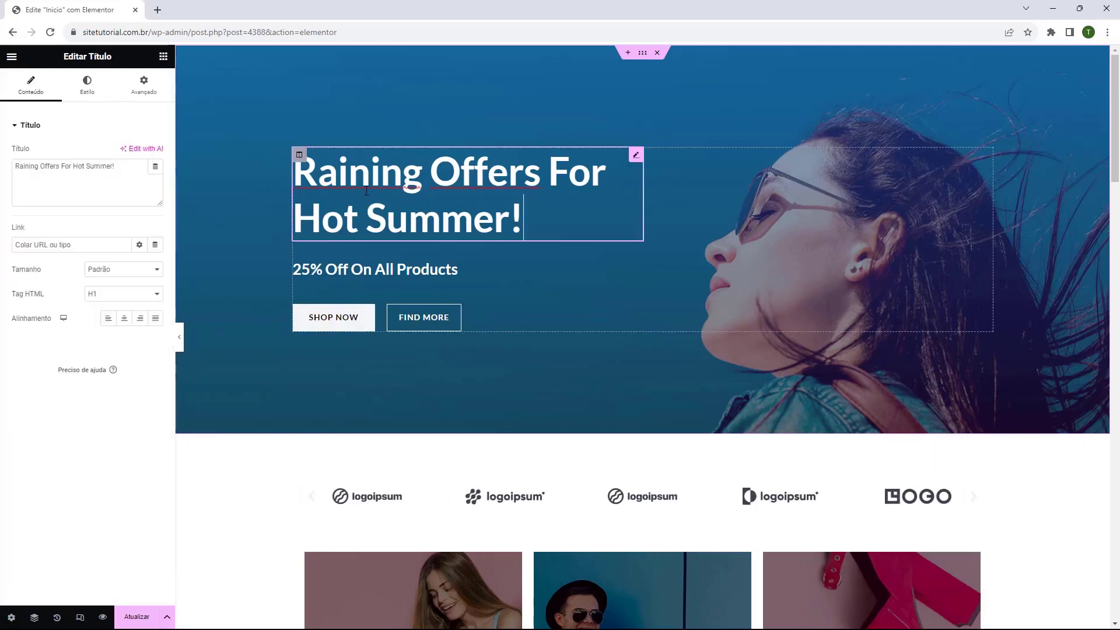
triple_click(397, 197)
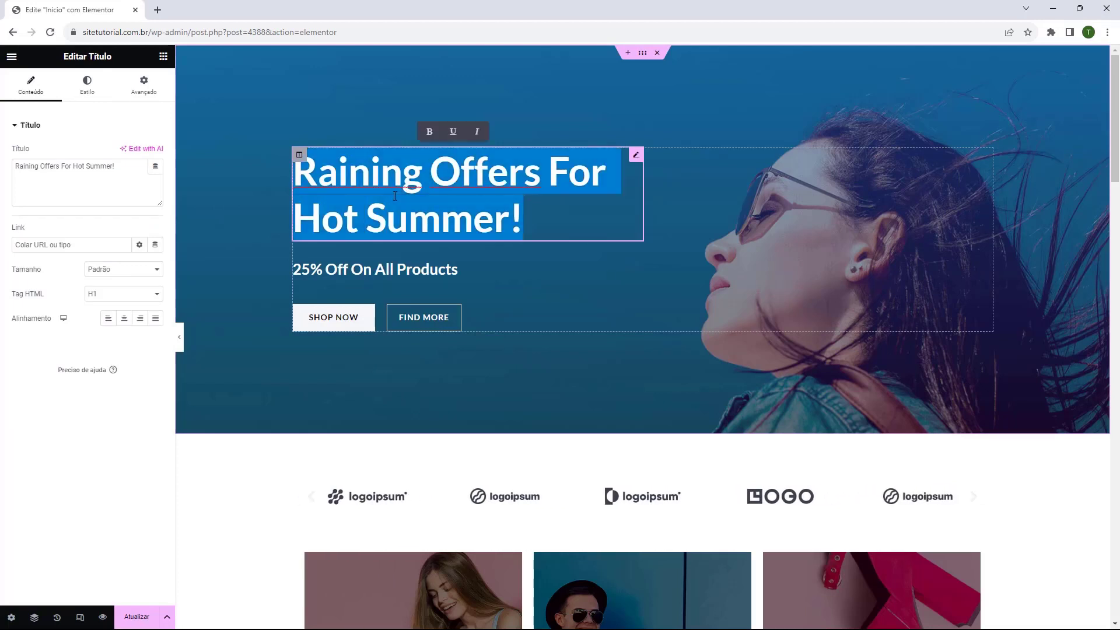
click(93, 167)
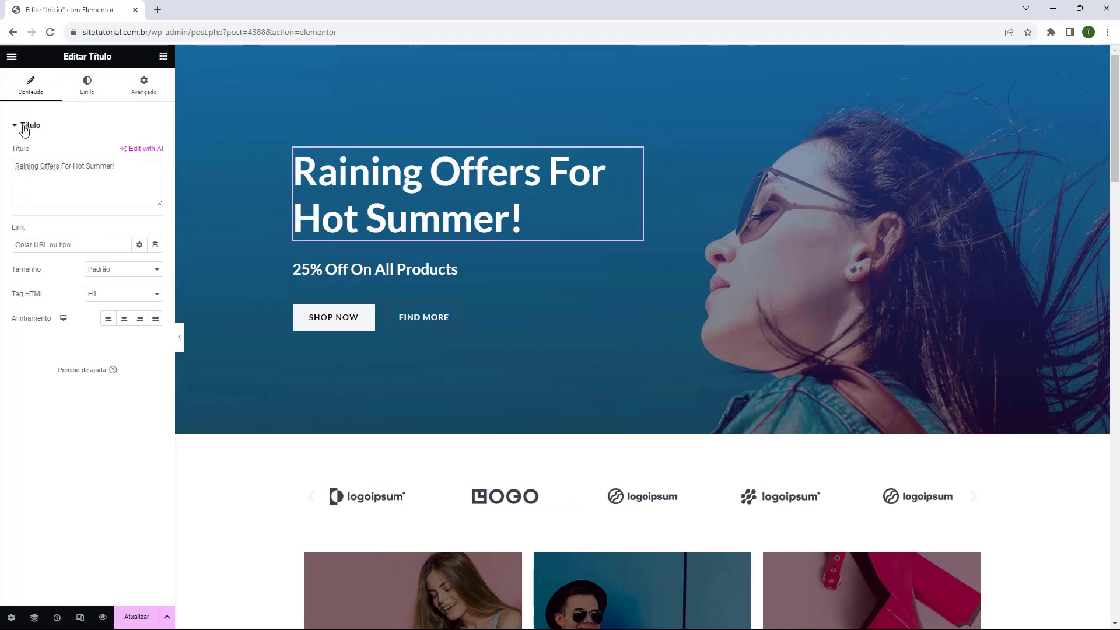
key(ctrl+a)
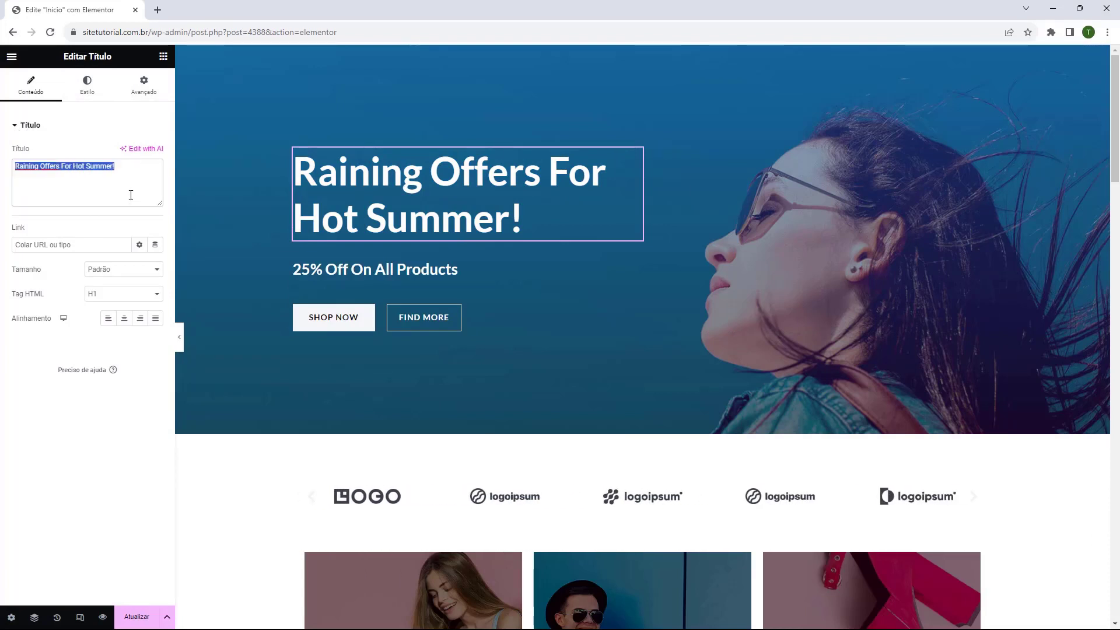
key(BackSpace)
text(Site)
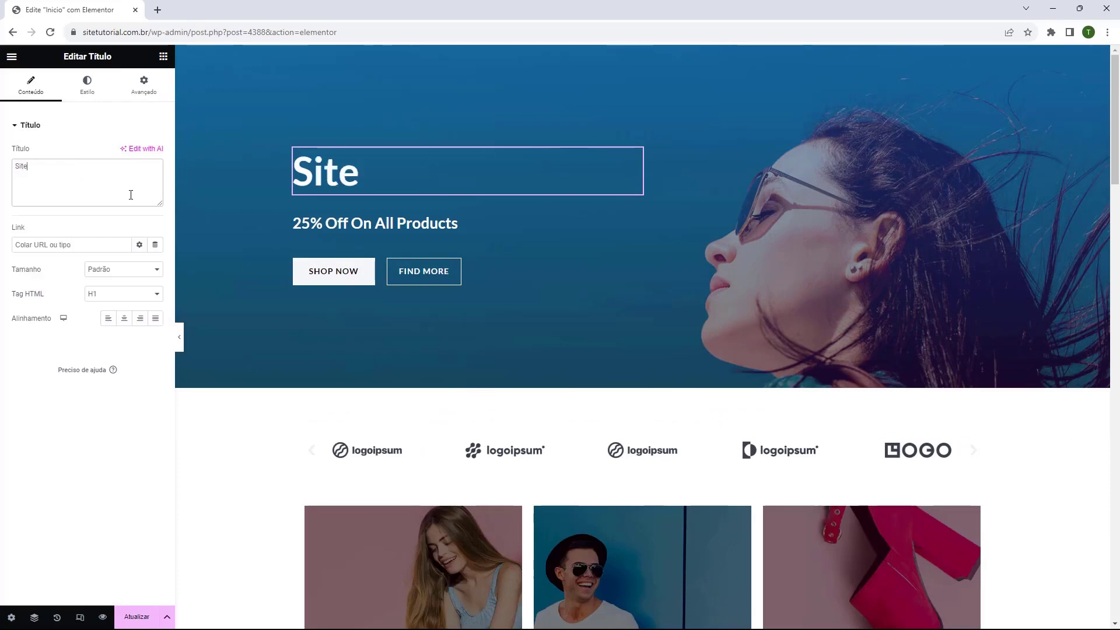
text(tutorial)
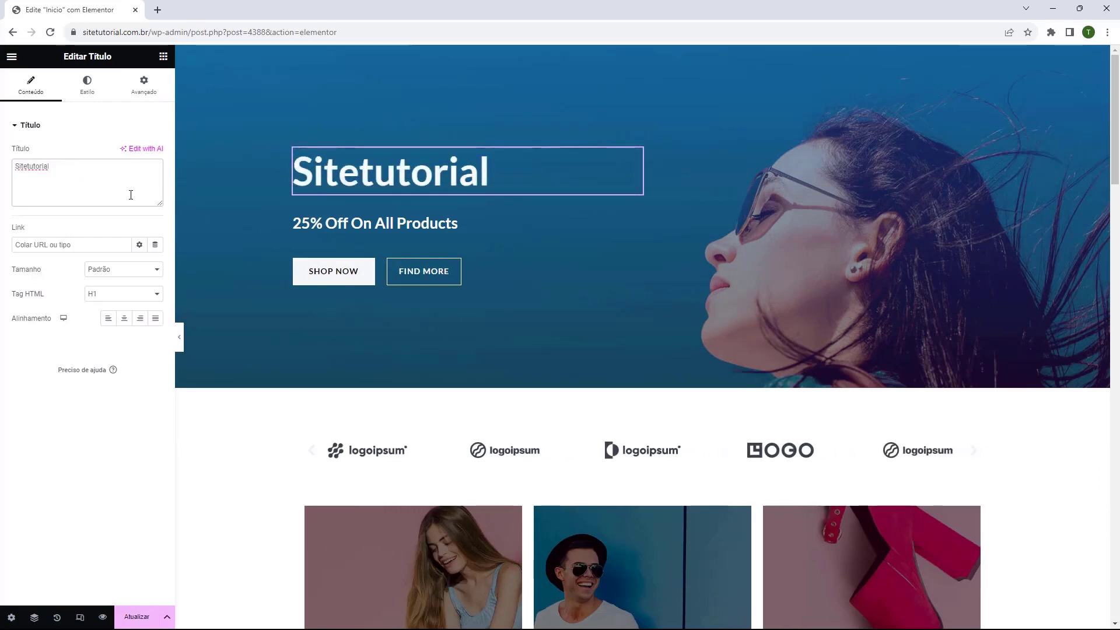
Replace the hero banner's subheading text with "Roupas de qualidade por um preço justo".
click(408, 224)
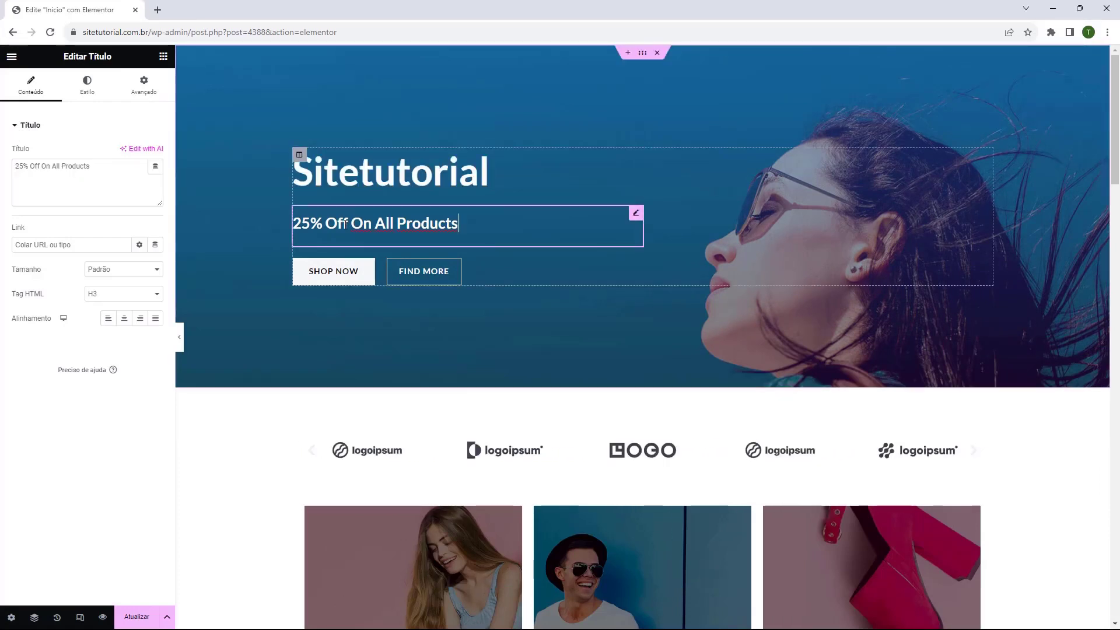
double_click(76, 167)
key(ctrl+a)
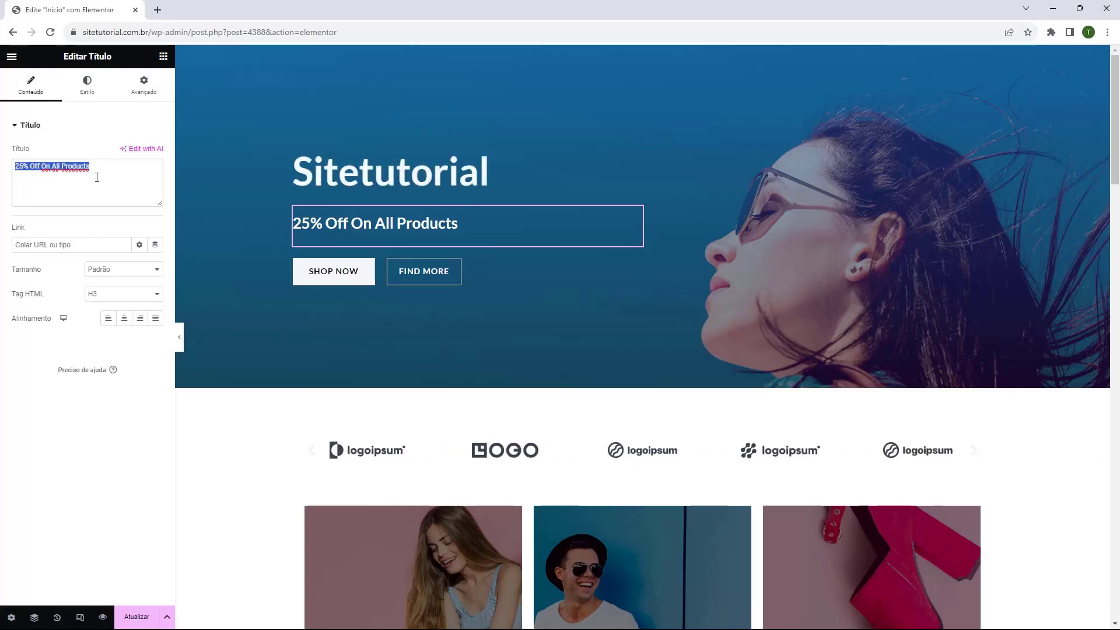
text(Roupas de qualidade por um preço justo)
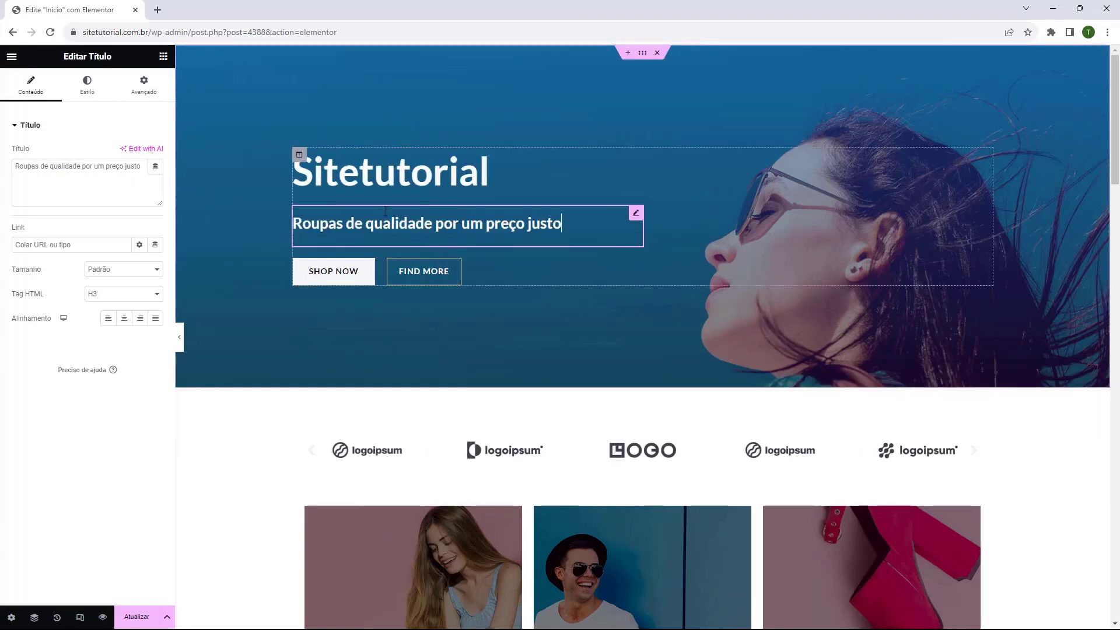
Review the hero banner's heading and subheading settings and look over the logo and promo card area below.
click(387, 185)
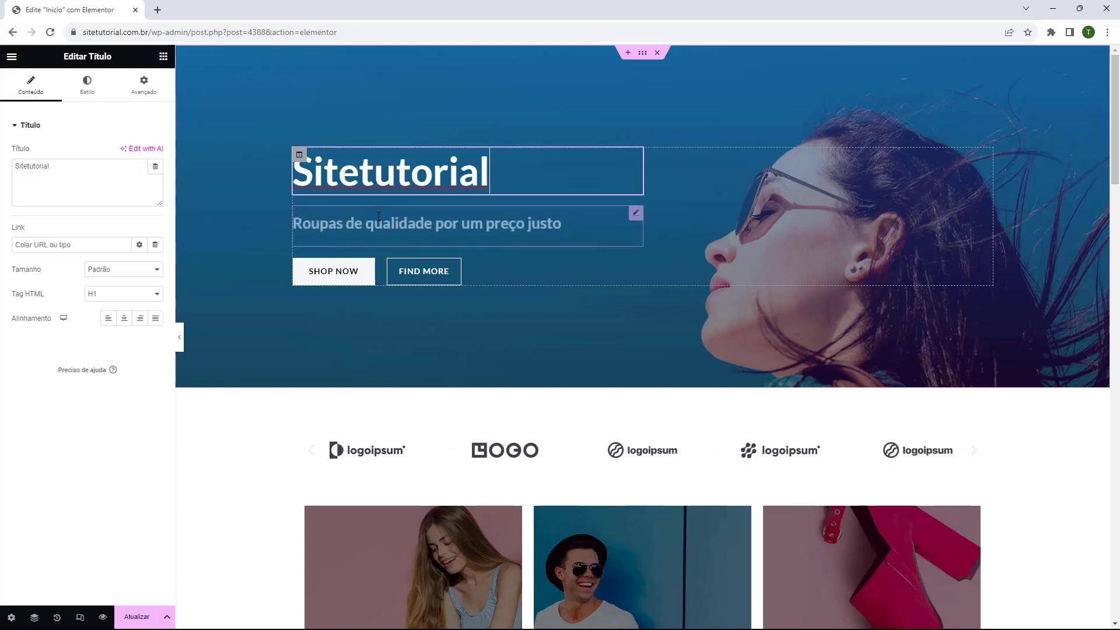
click(383, 223)
click(369, 182)
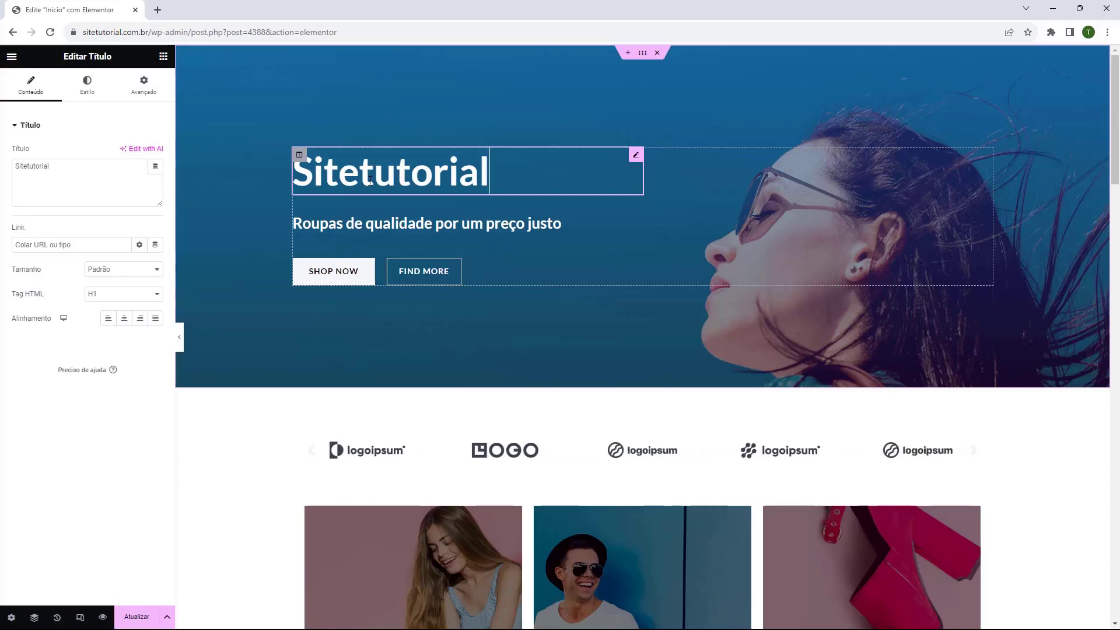
scroll(580, 503, down, 8)
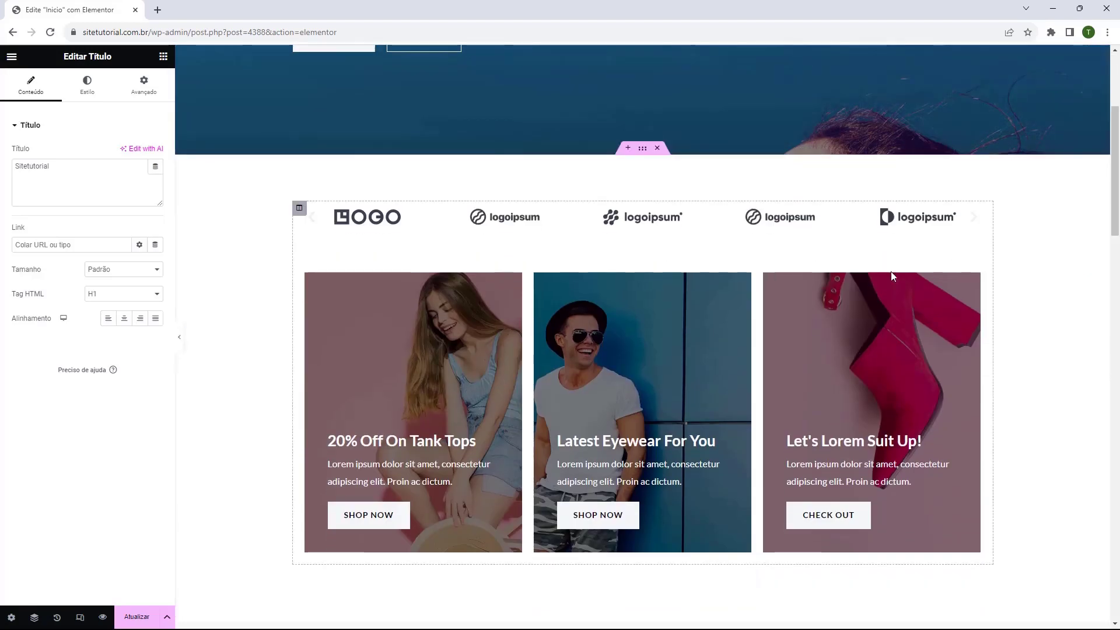
scroll(525, 234, down, 3)
scroll(462, 280, up, 10)
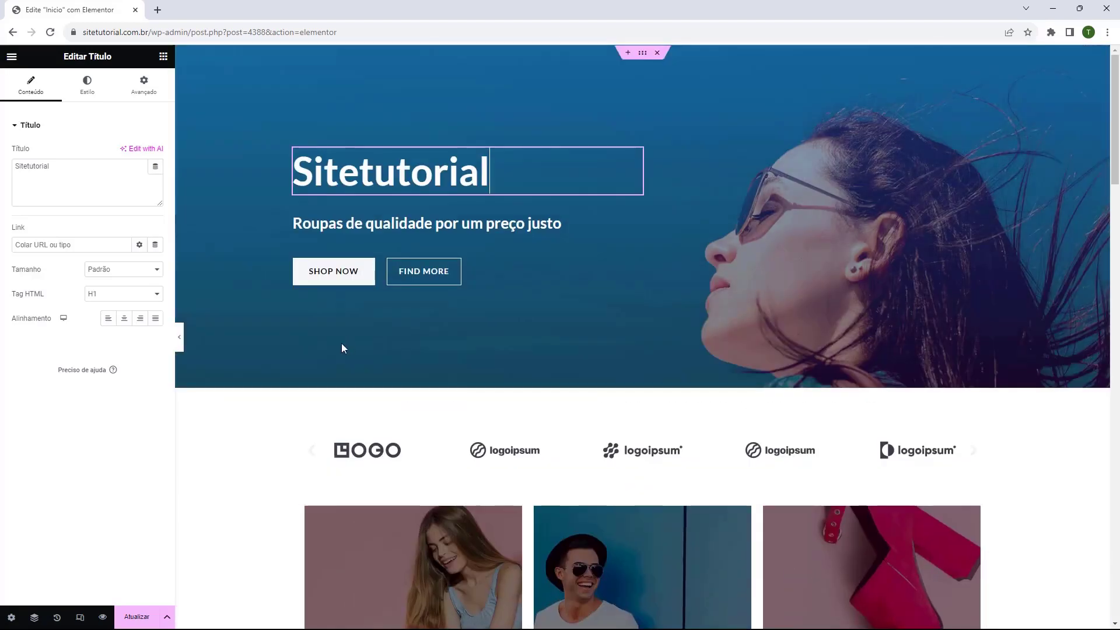
click(325, 224)
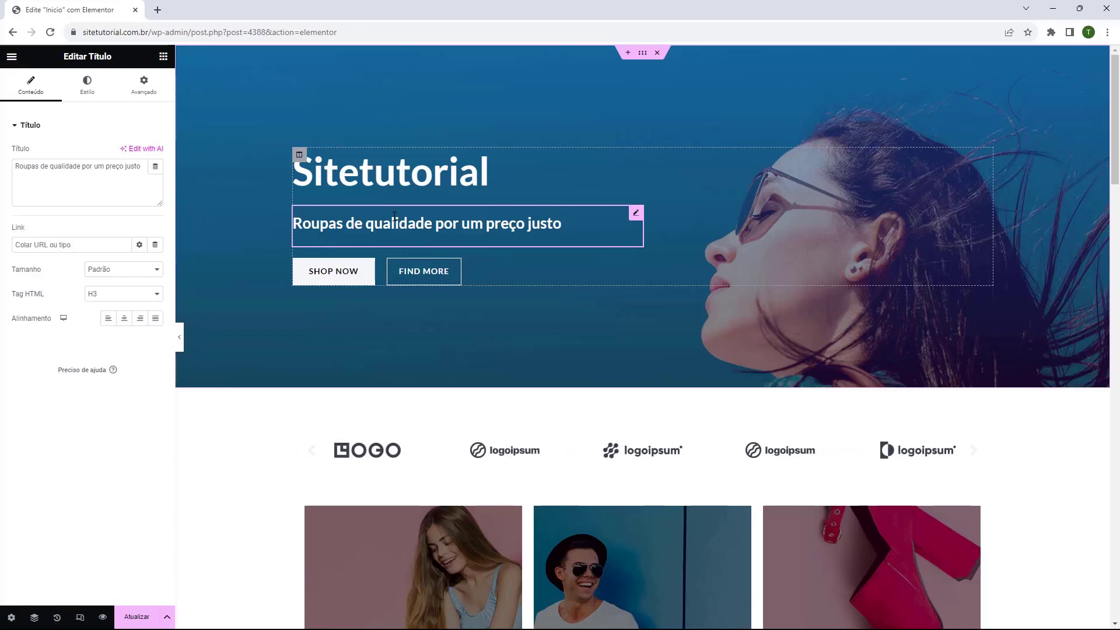
click(359, 182)
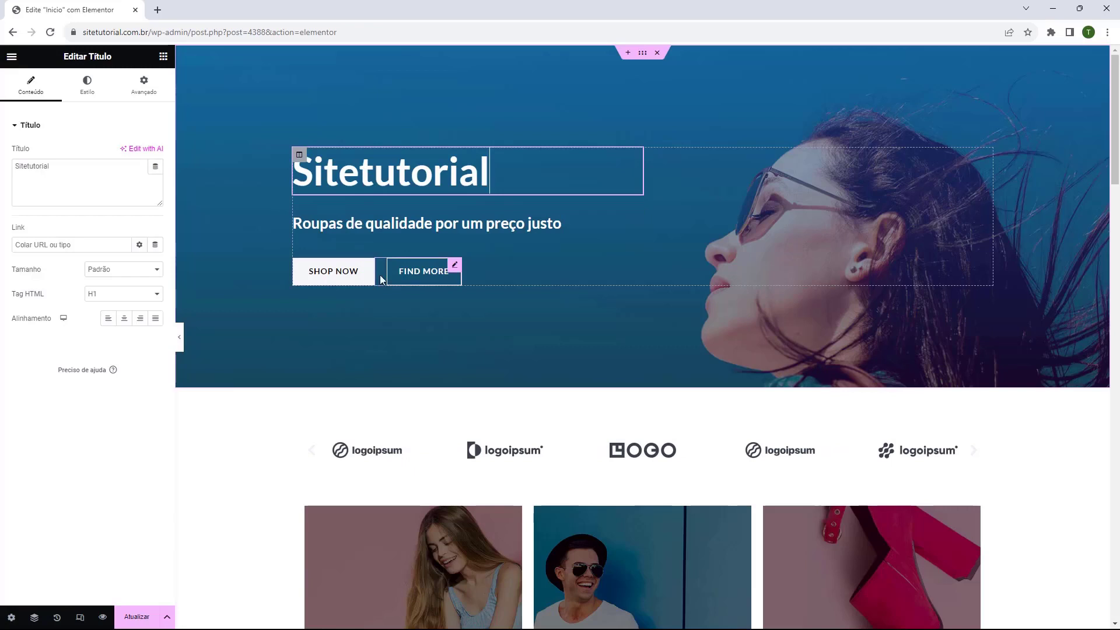
Open the hero's SHOP NOW button settings, try the Informações type and switch it back to Padrão.
click(364, 278)
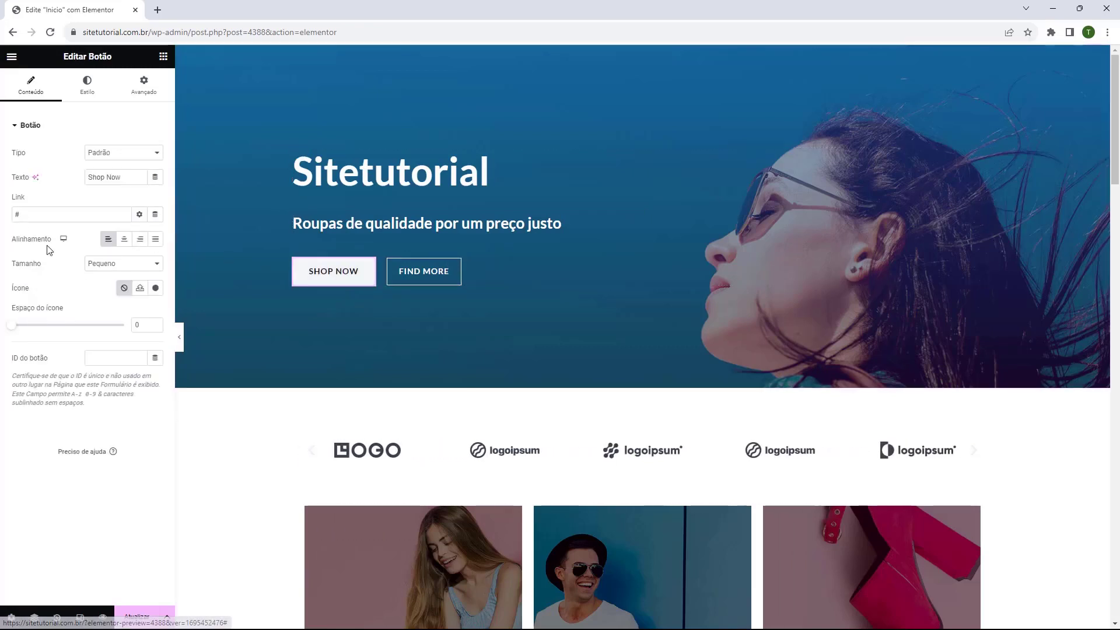
double_click(18, 152)
click(104, 154)
click(104, 175)
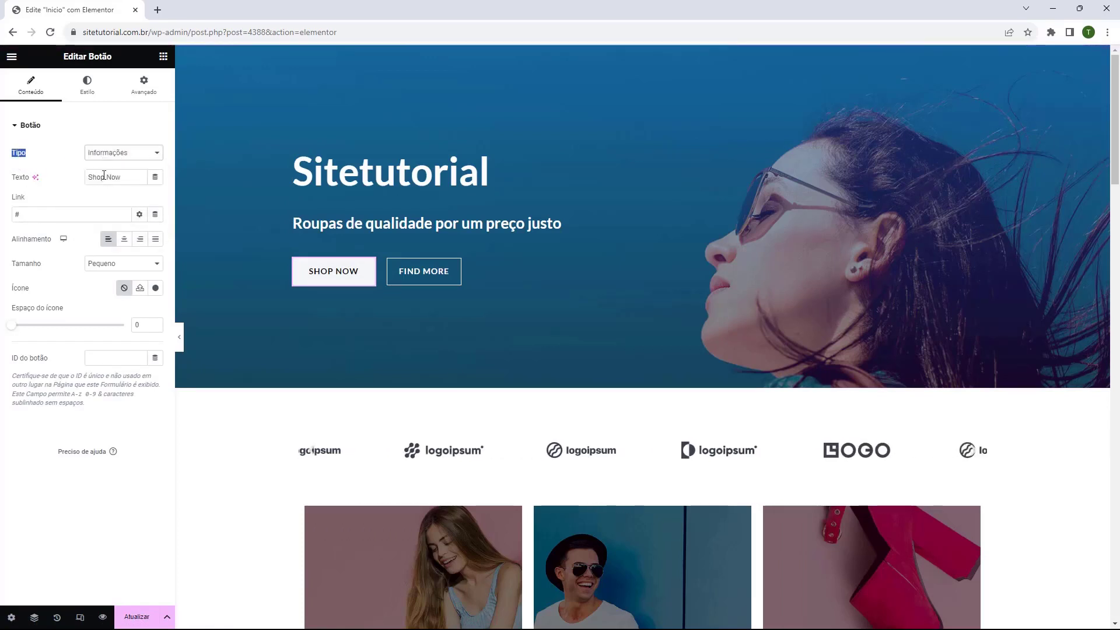
click(105, 154)
click(105, 166)
click(111, 177)
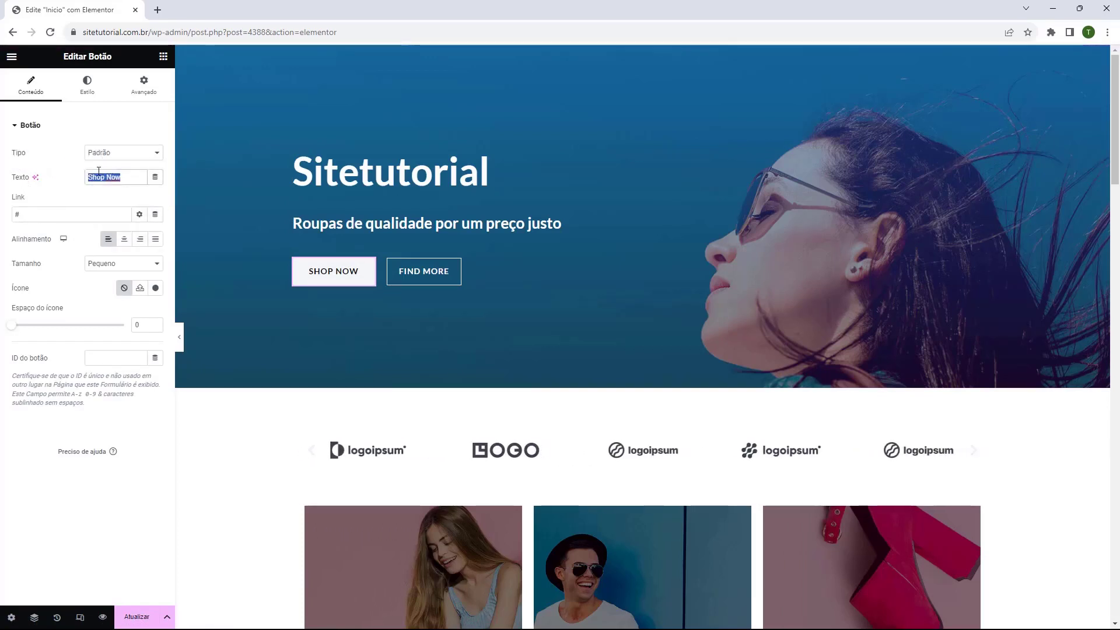
drag(120, 177, 85, 190)
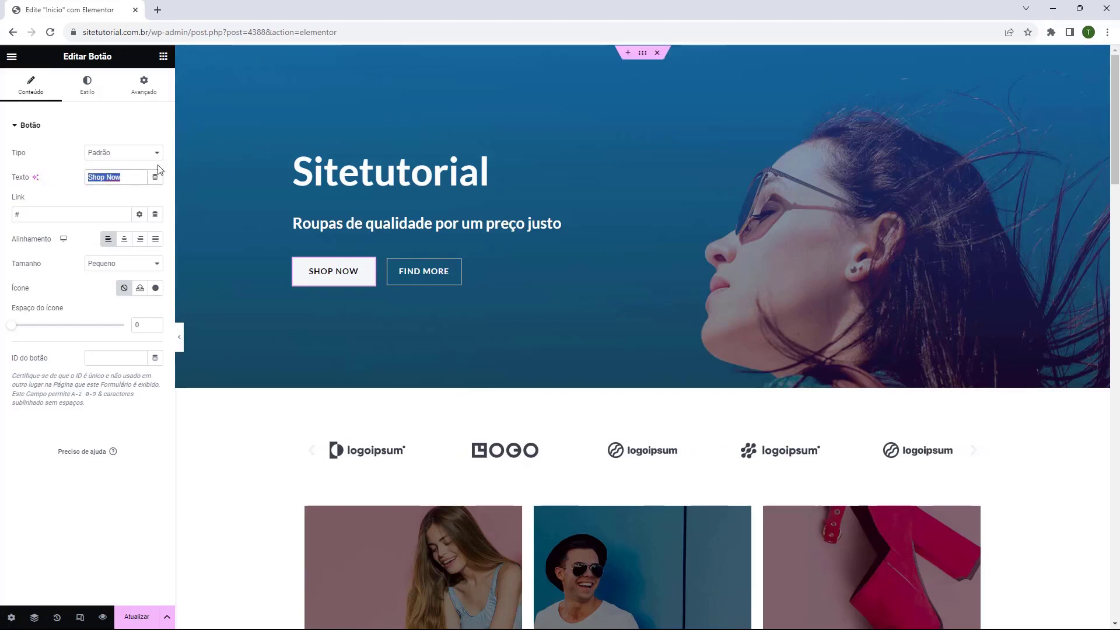
text(Saiba Mais)
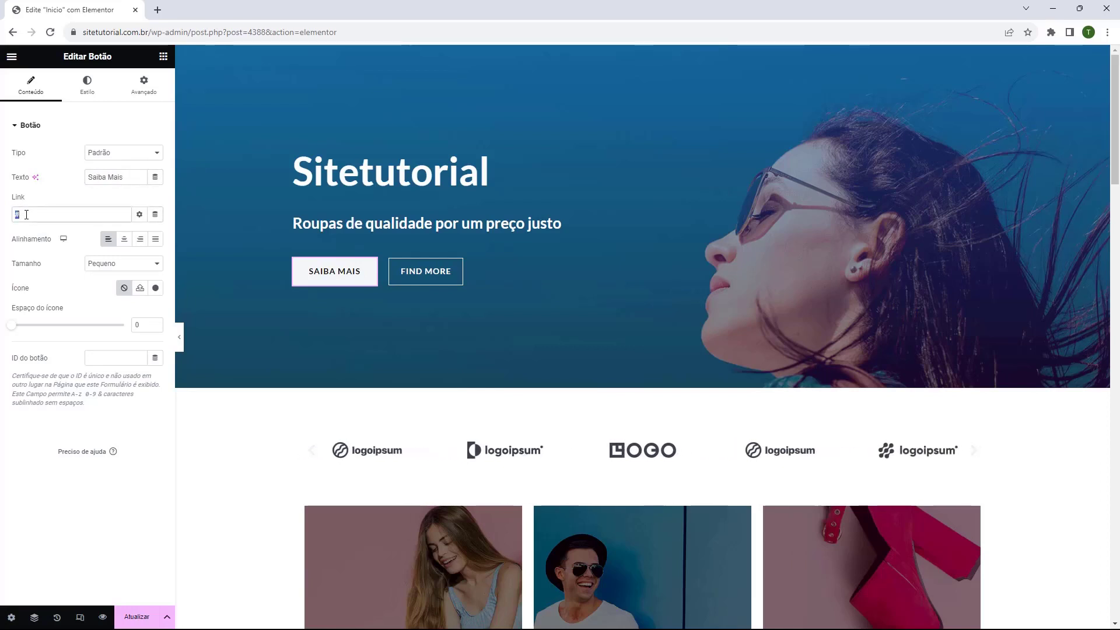
text(https:)
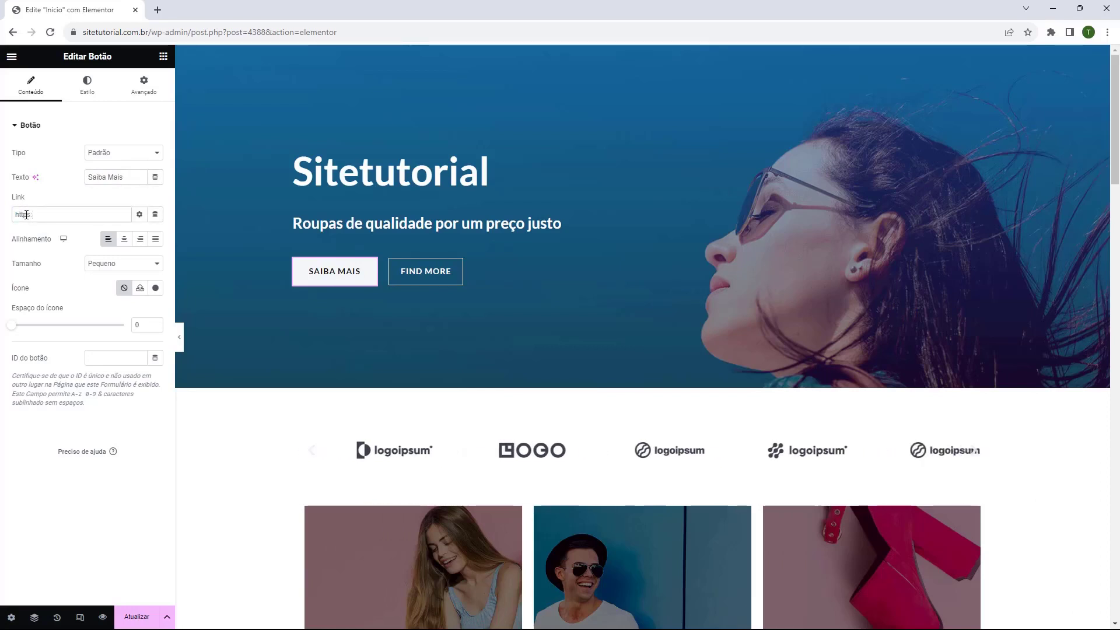
text(//sitetutorial.com.br/loja)
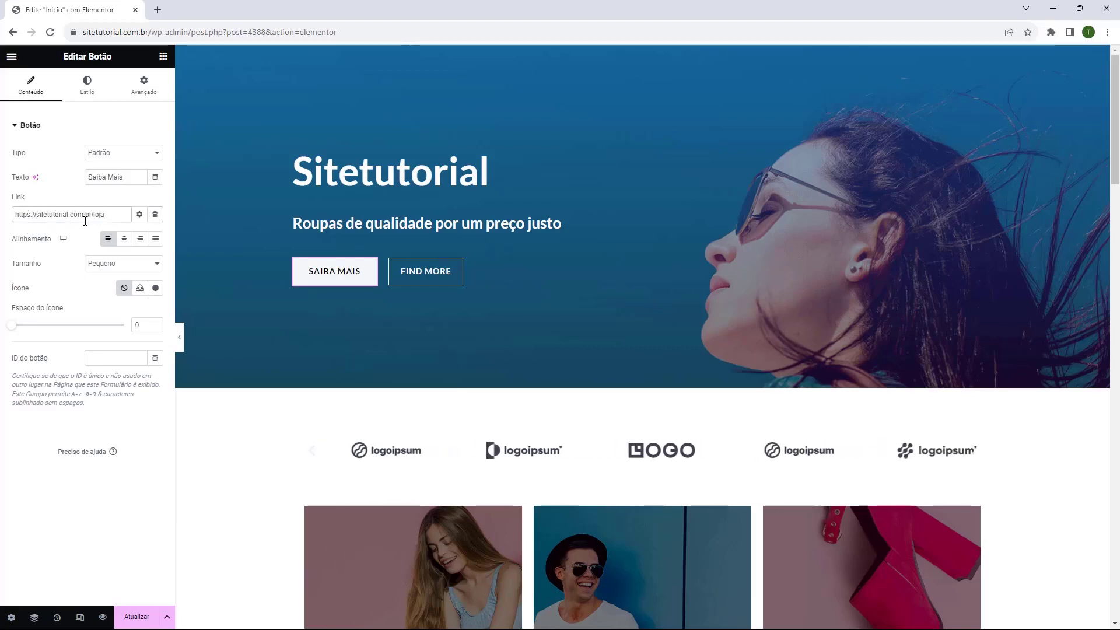
Delete the hero's FIND MORE button and the logo image carousel below the banner.
click(424, 282)
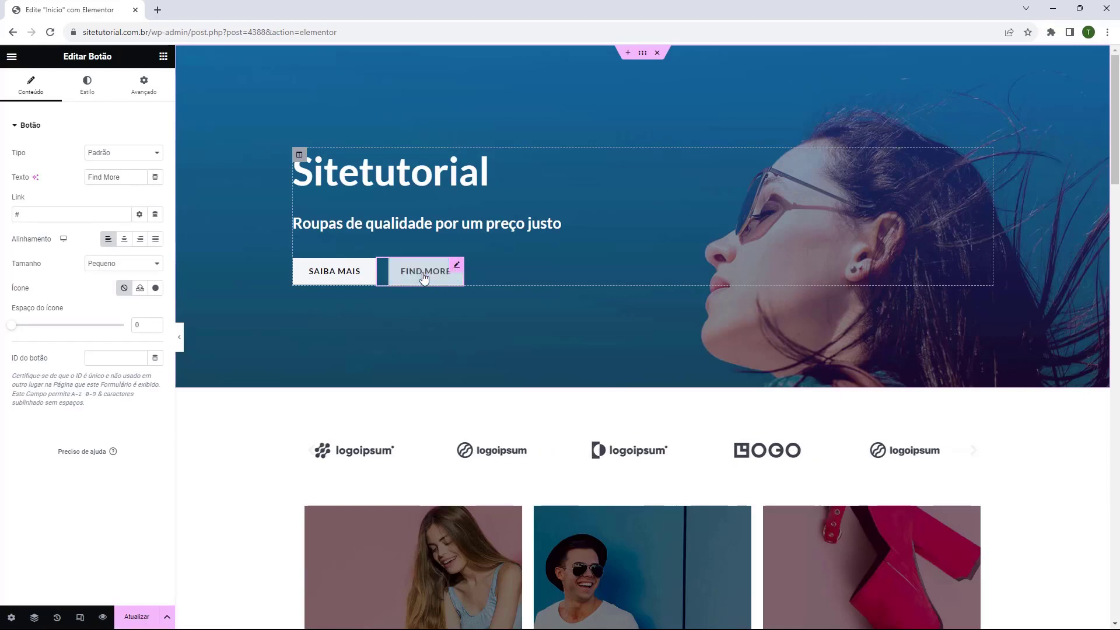
key(Delete)
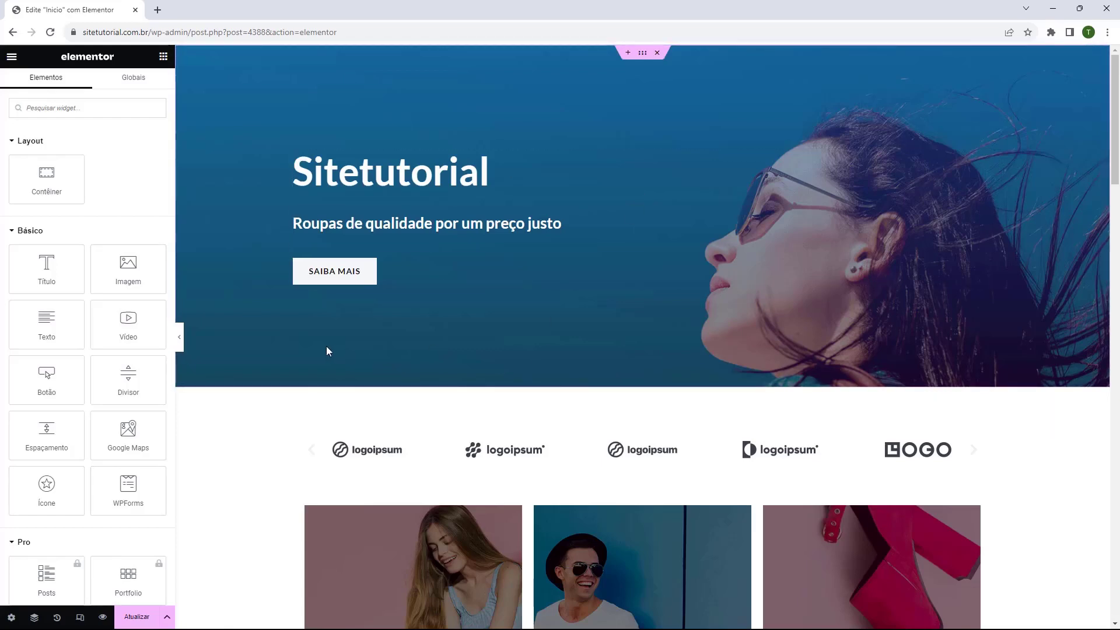
scroll(320, 344, down, 3)
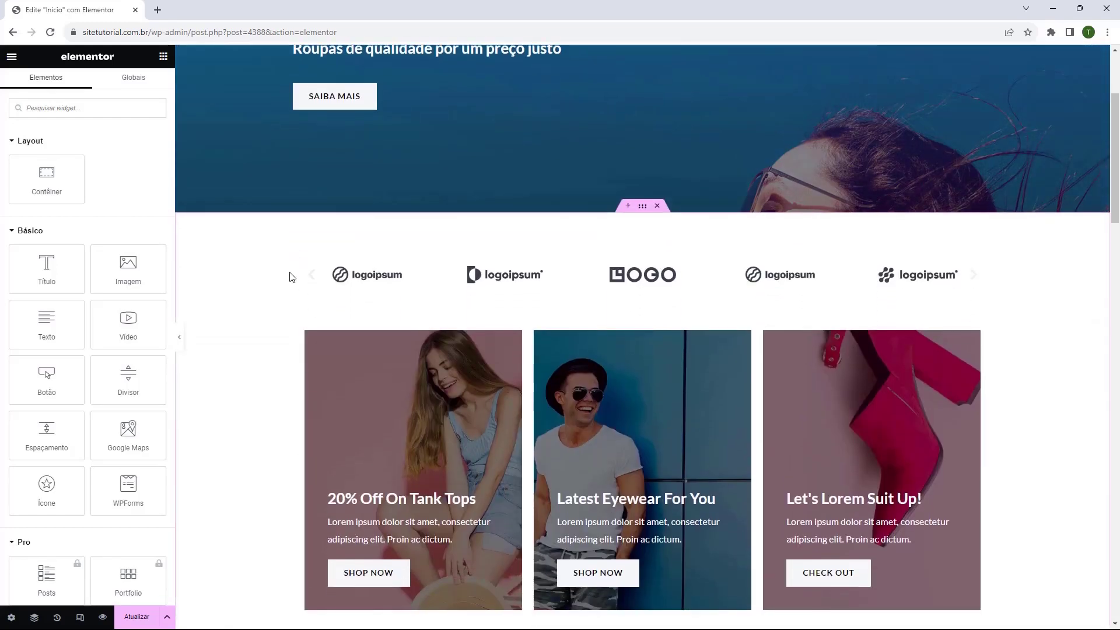
scroll(292, 277, down, 2)
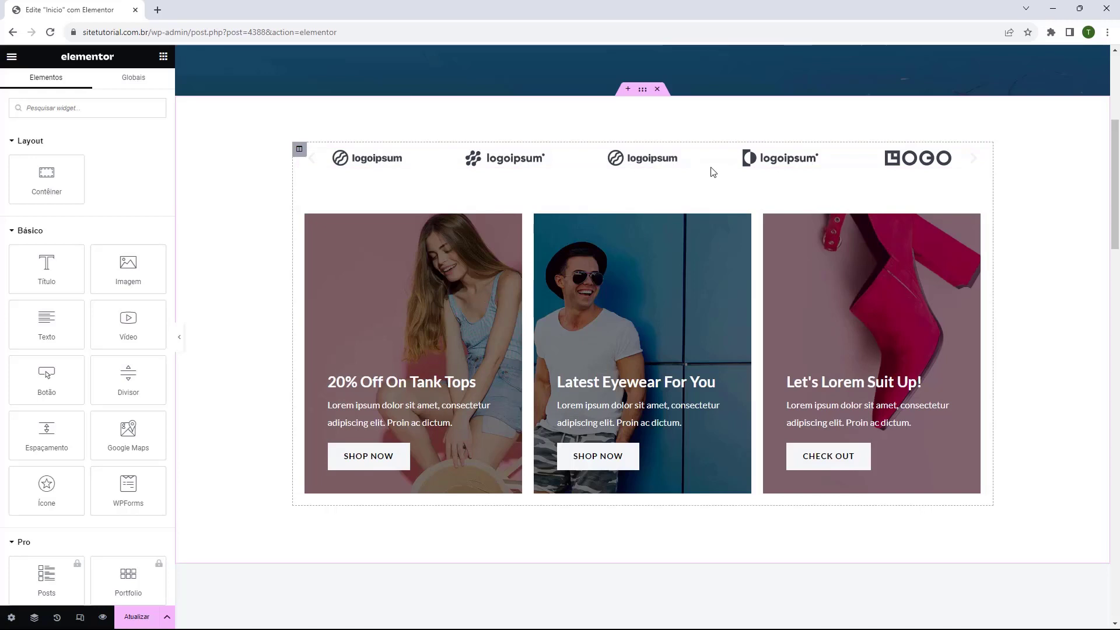
click(627, 165)
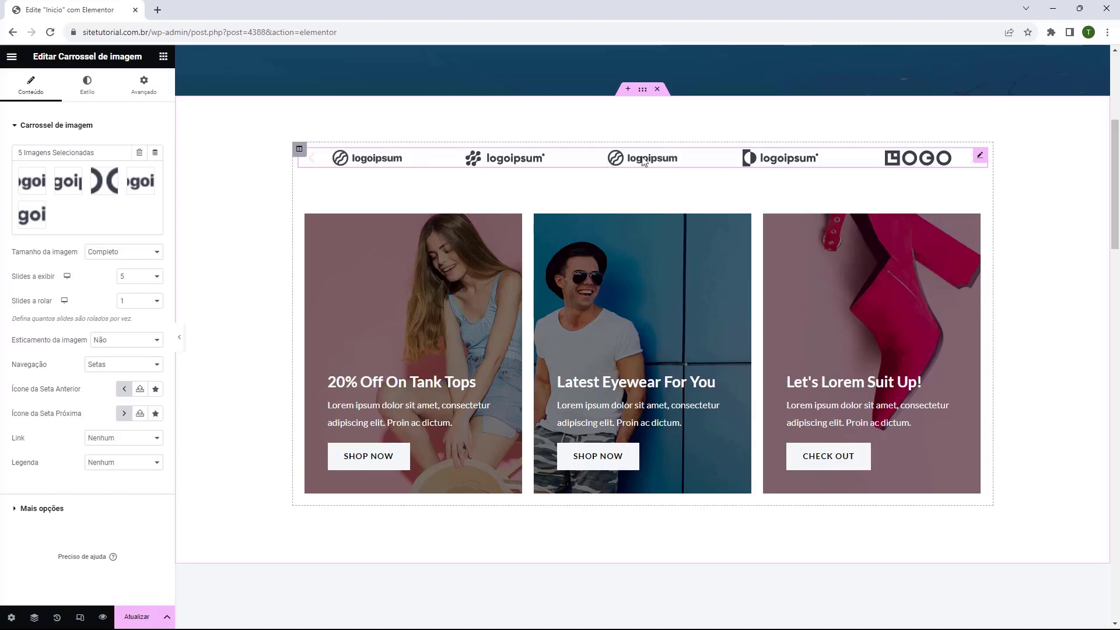
key(Delete)
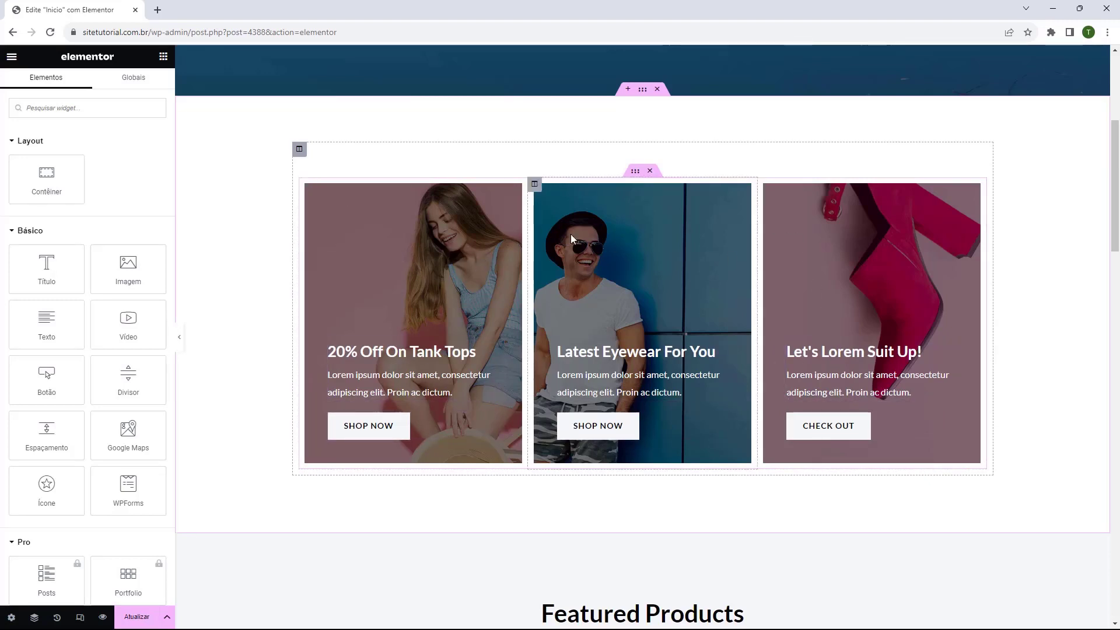
Examine the first promo card's image box, its SHOP NOW button, and its column's layout and style settings.
click(356, 353)
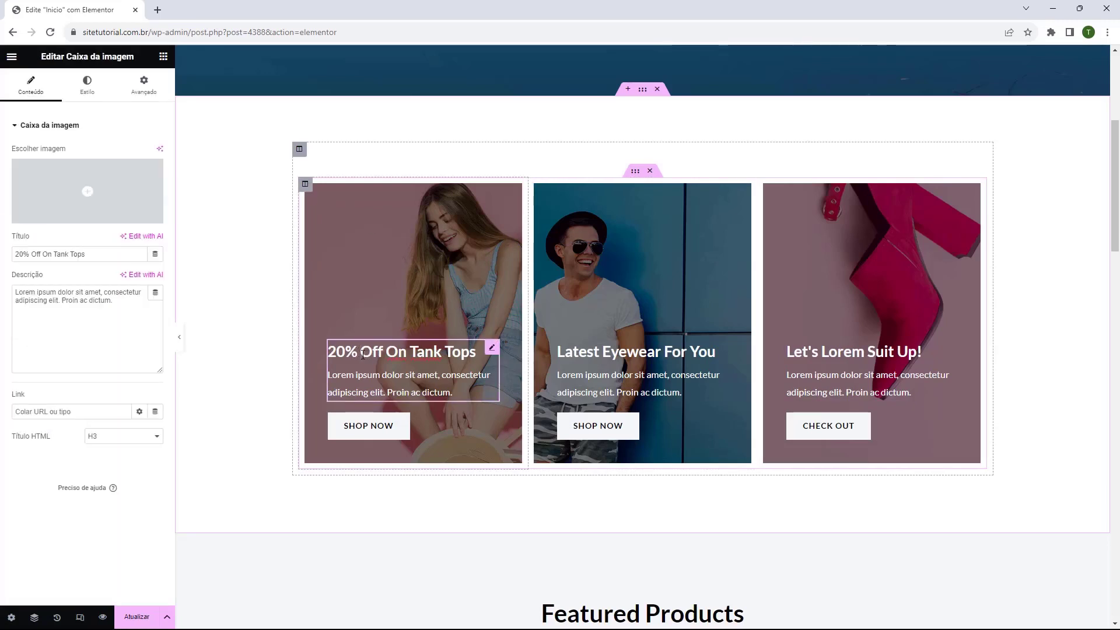
click(369, 426)
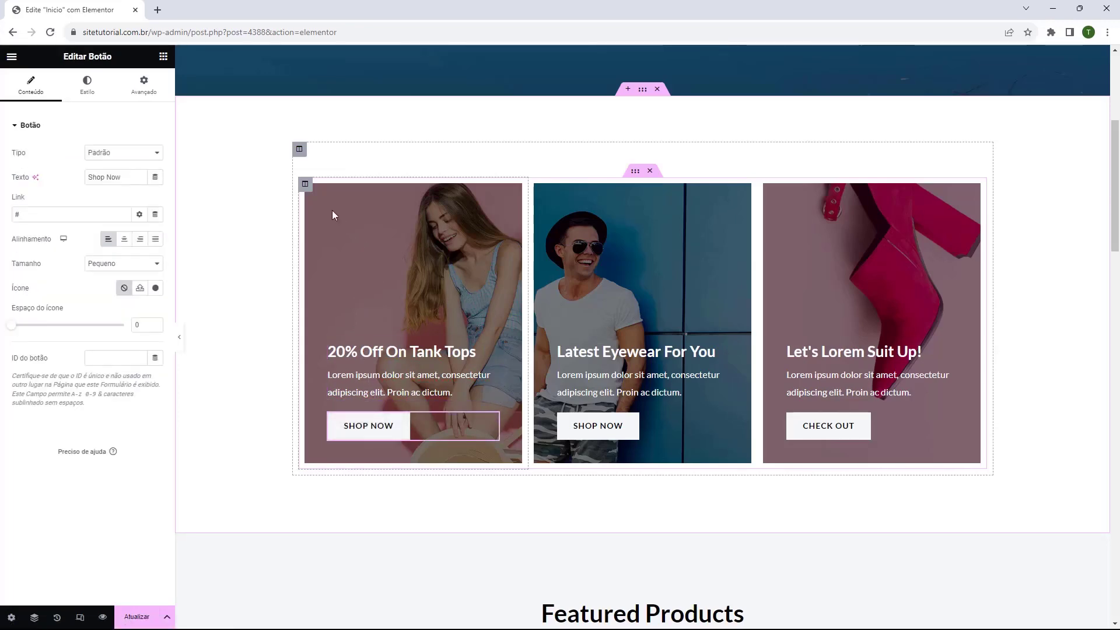
scroll(362, 274, up, 5)
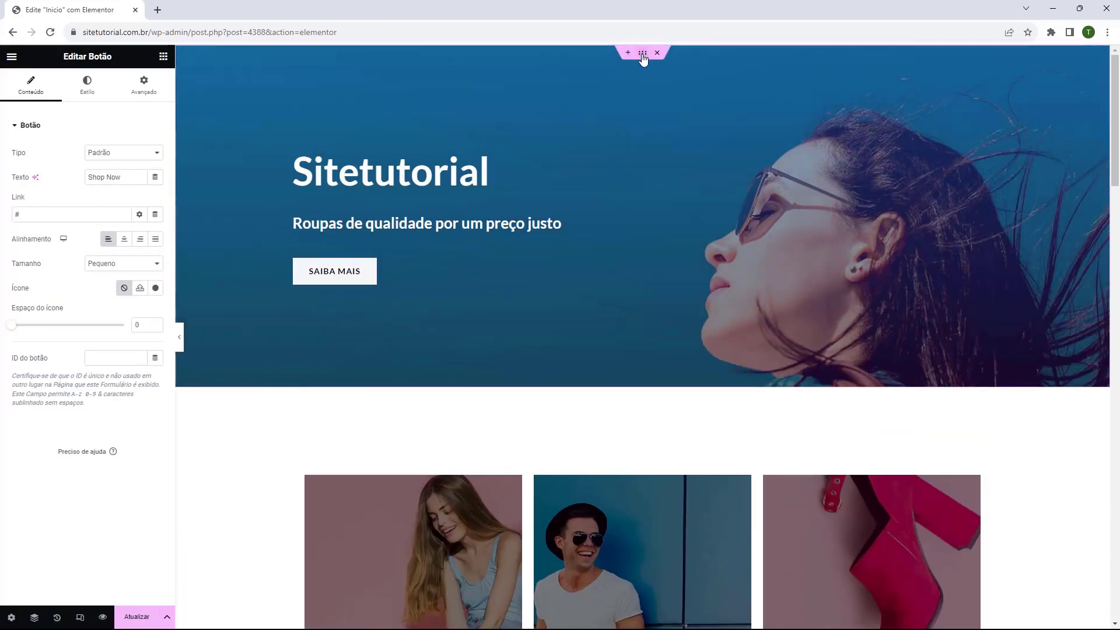
scroll(445, 262, down, 4)
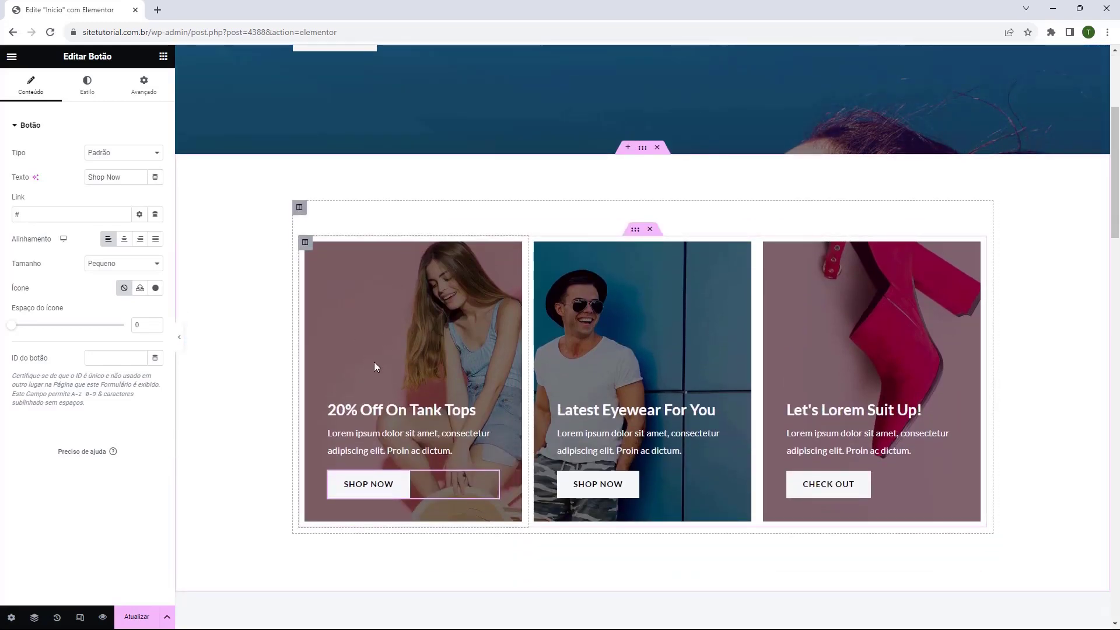
click(305, 242)
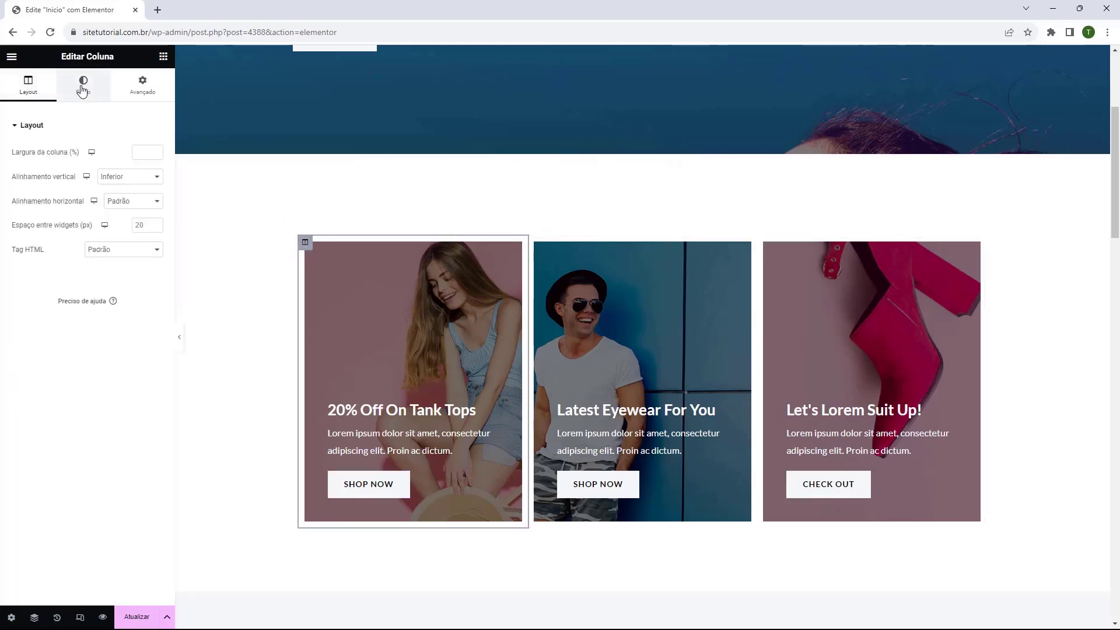
click(84, 90)
mouse_move(107, 278)
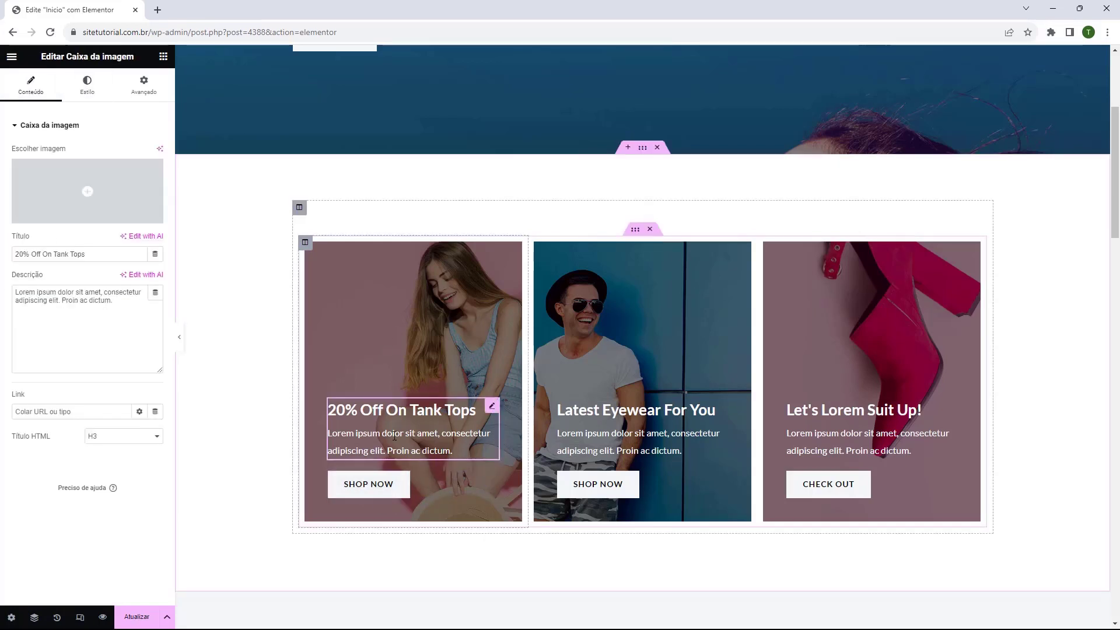
Change the first promo card's title to "Moda Feminina".
double_click(411, 416)
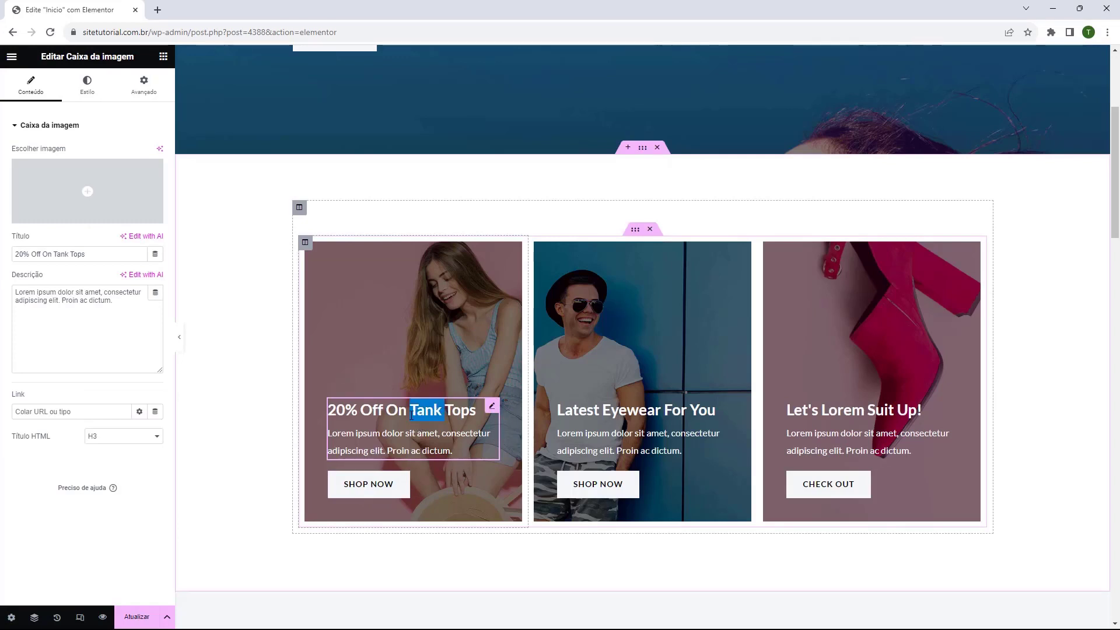
triple_click(72, 255)
text(M)
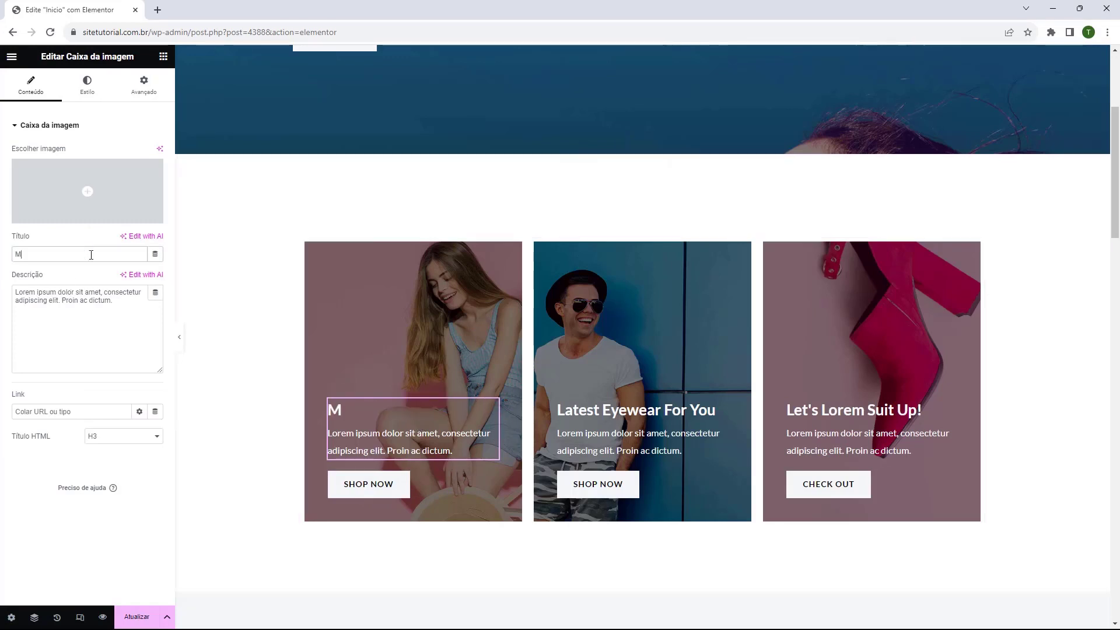
text(oda Feminina)
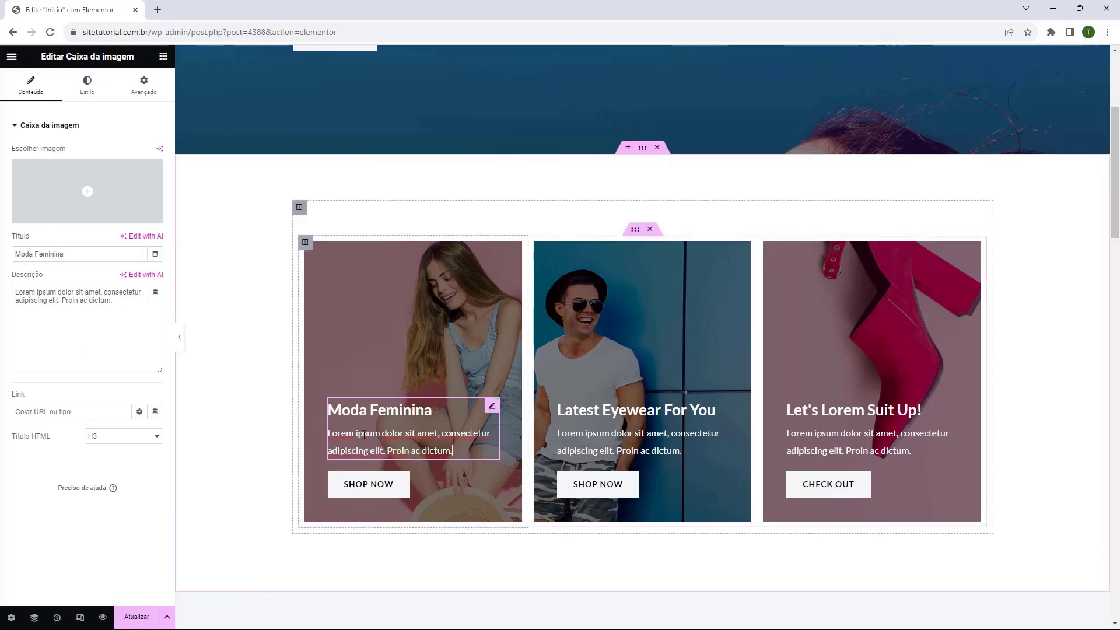
Center the SHOP NOW button in the Moda Feminina card and set its text to "acessar".
click(402, 491)
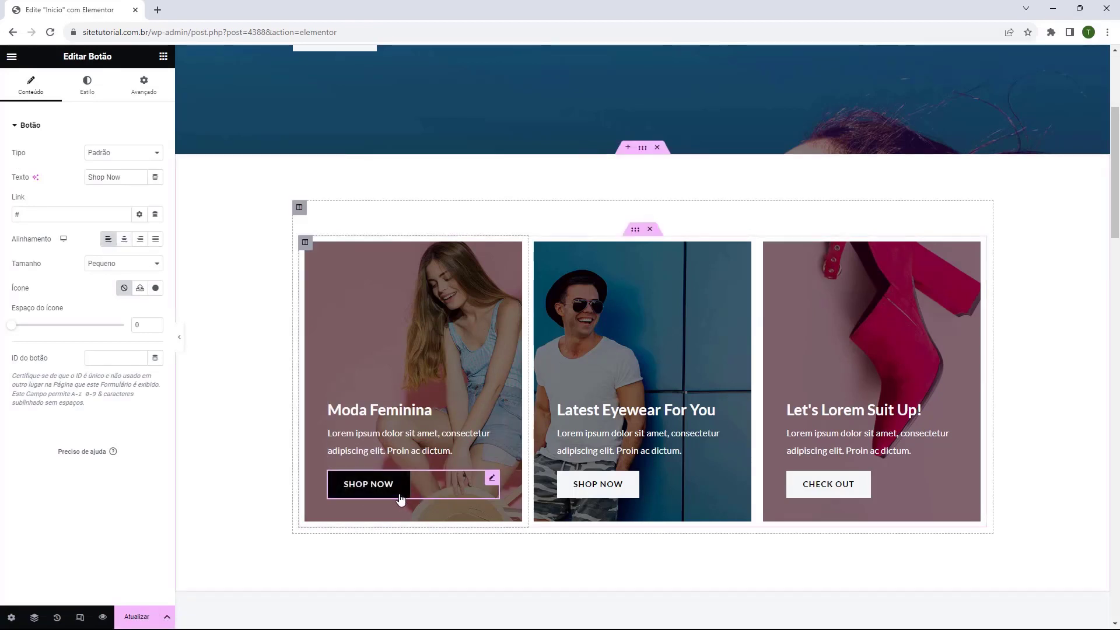
click(126, 246)
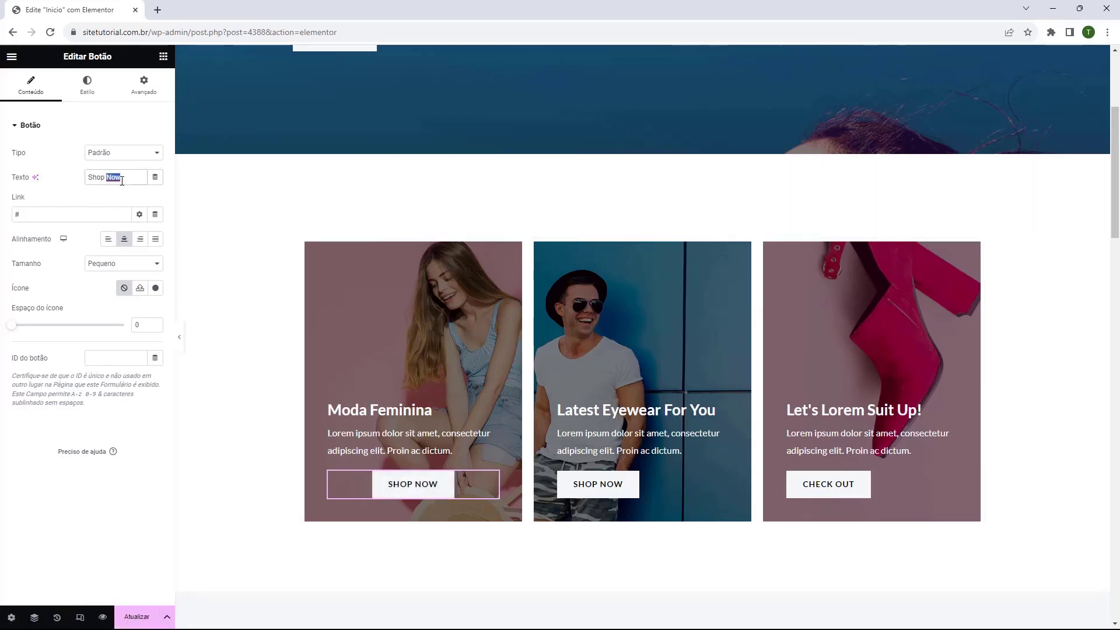
key(ctrl+a)
text(acessar)
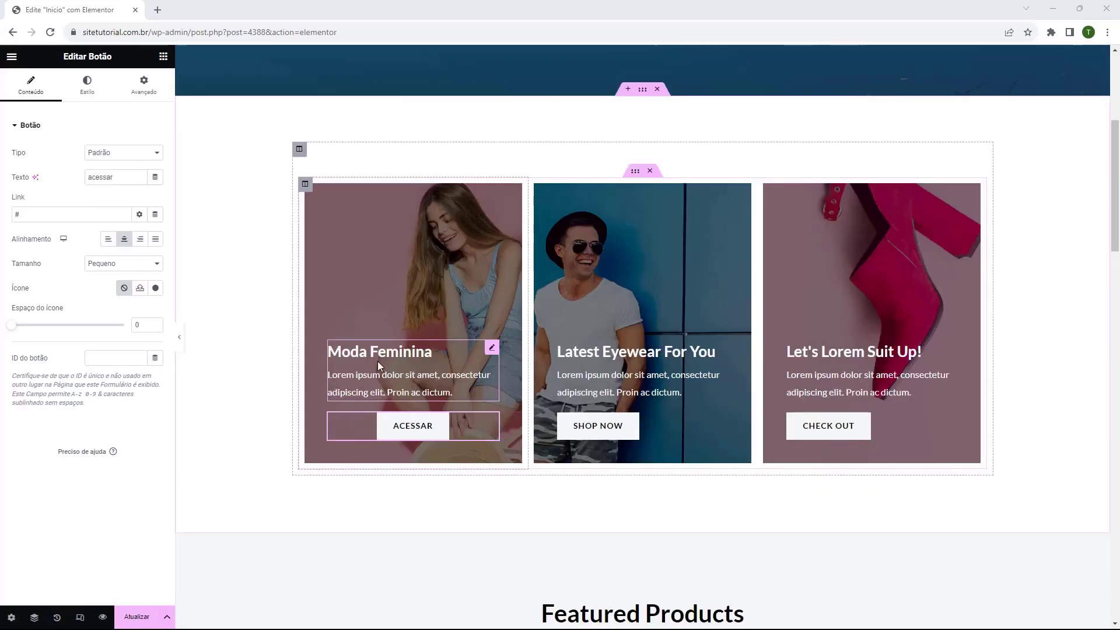
Change the second promo card's title to "Moda Masculina".
click(599, 382)
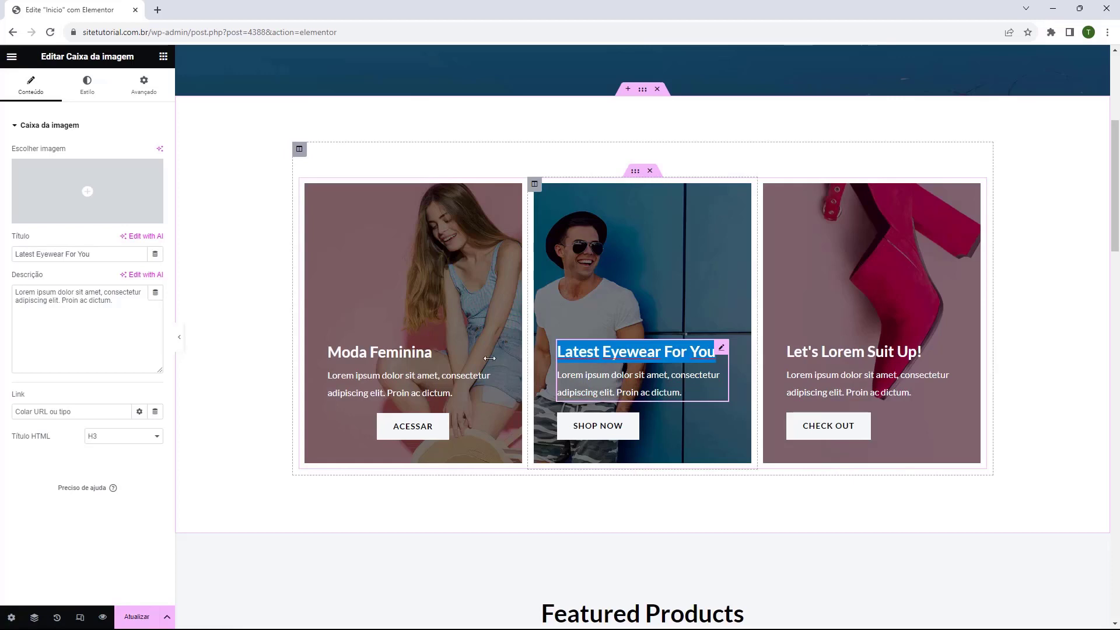
triple_click(65, 252)
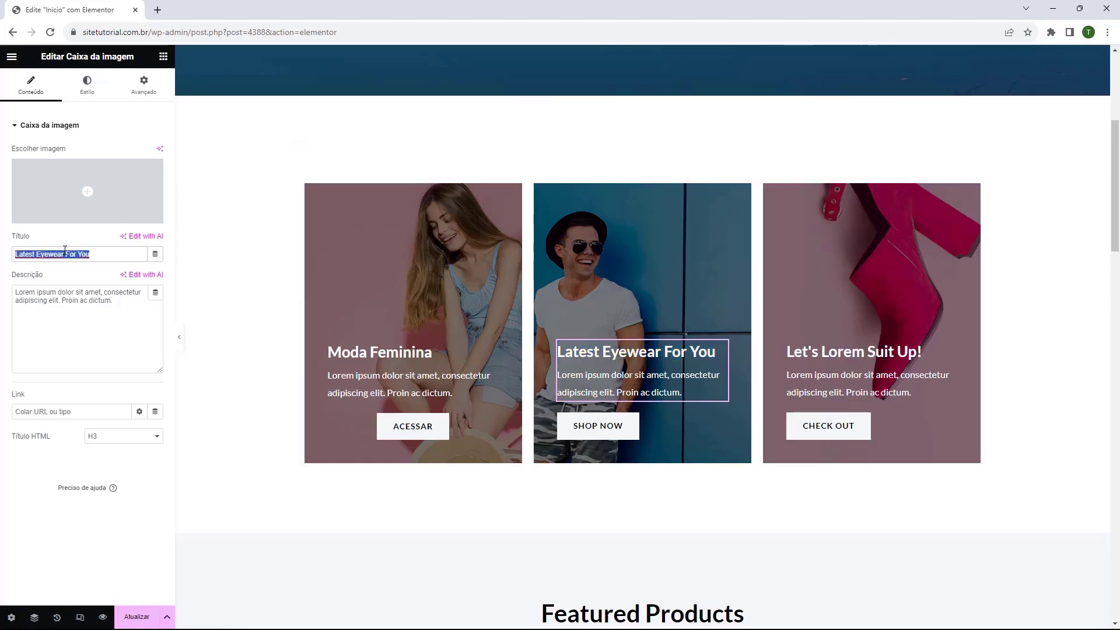
text(Moda Masculina)
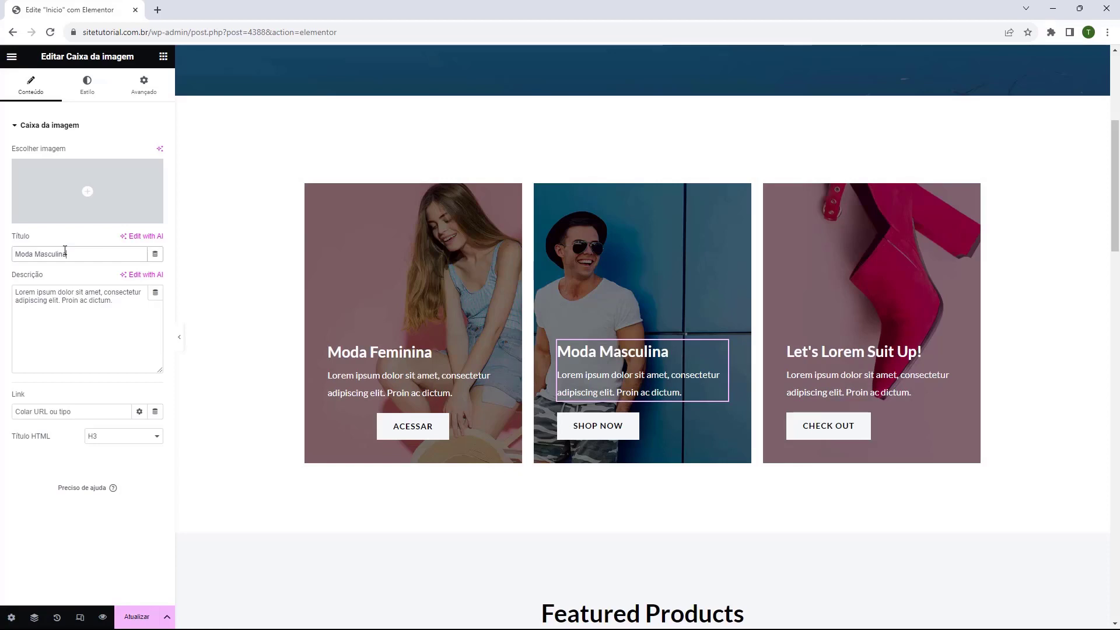
Center the SHOP NOW button in the Moda Masculina card and set its text to "acessar".
click(583, 435)
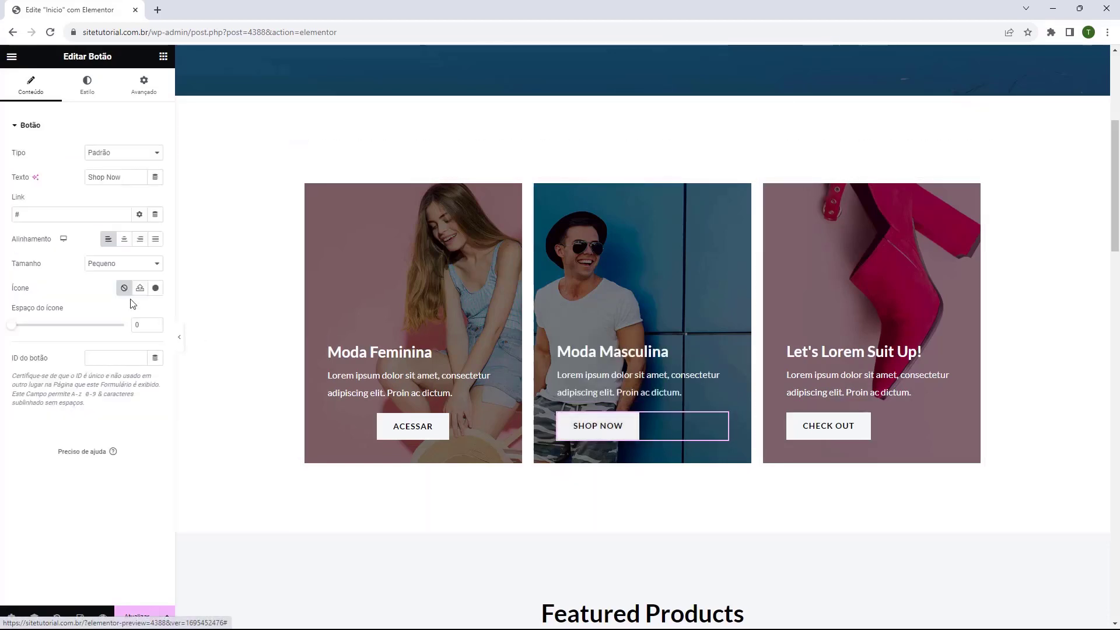
click(124, 239)
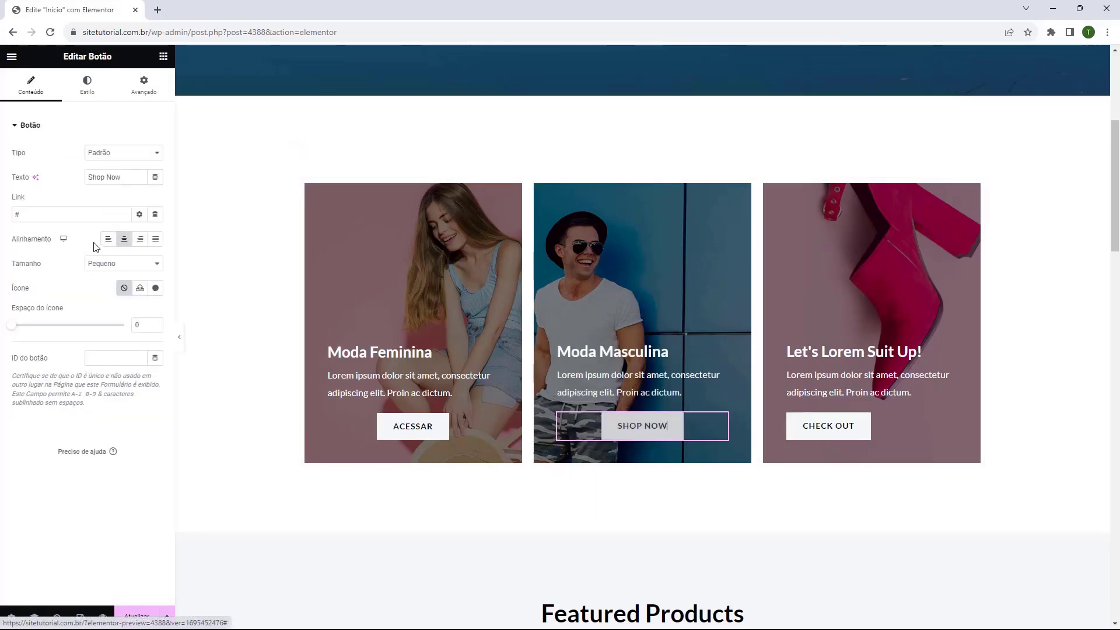
triple_click(106, 177)
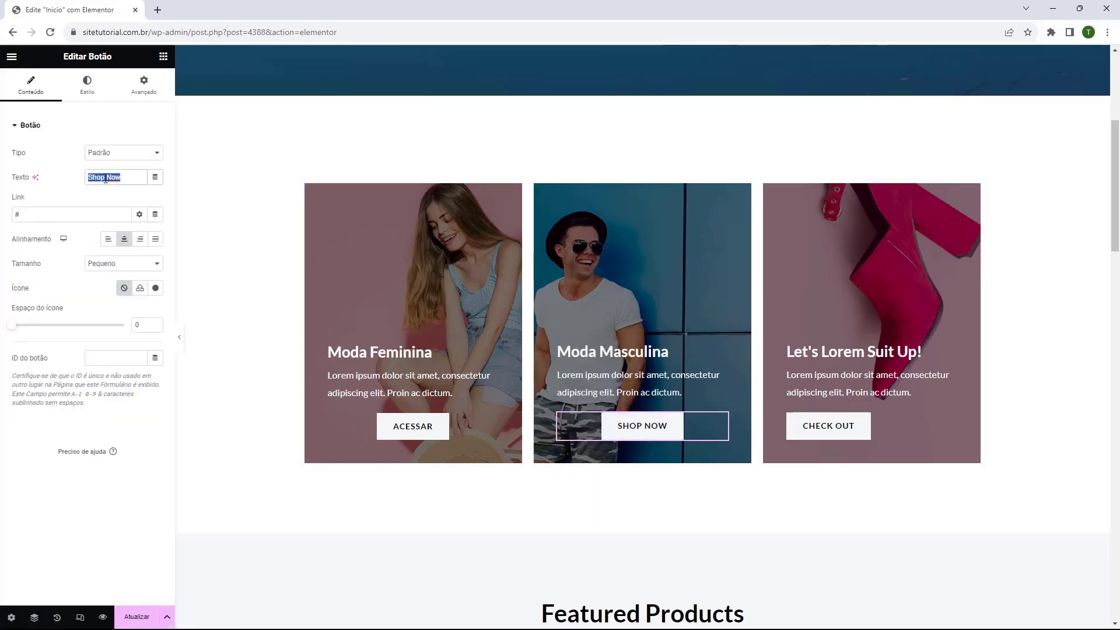
text(acessar)
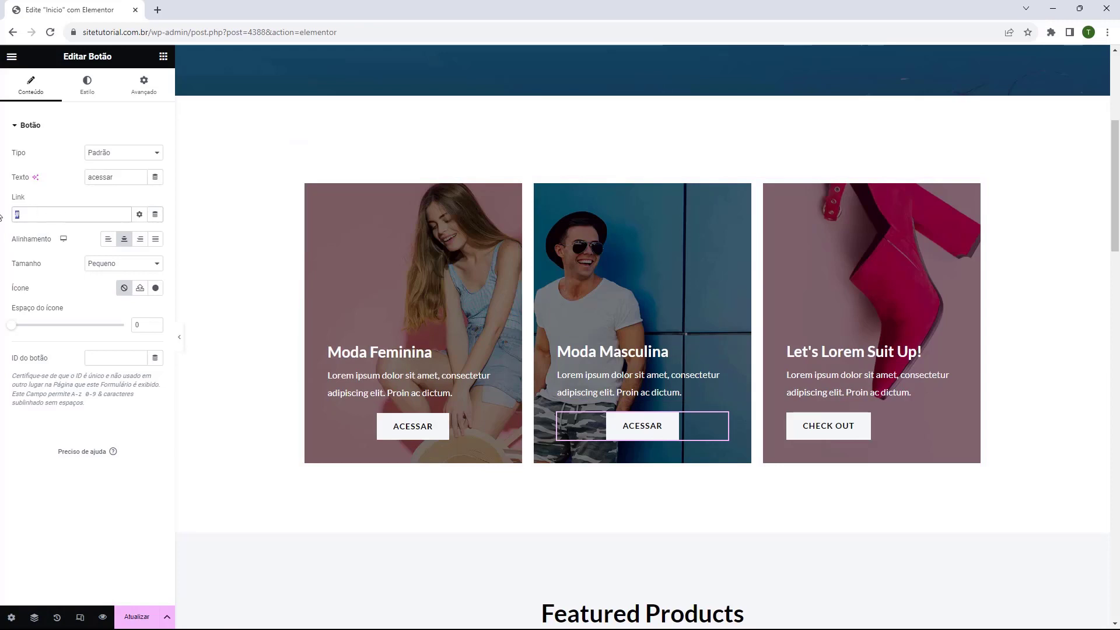
key(ctrl+a)
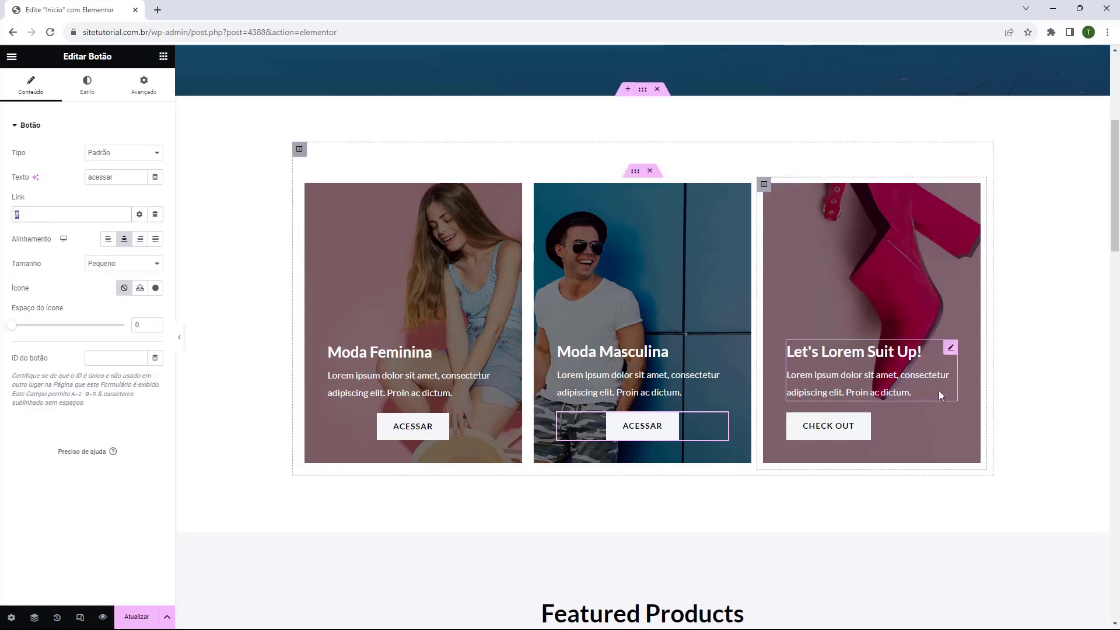
Title the third promo card "Acessórios" and give it a centered button reading "acessar".
click(840, 354)
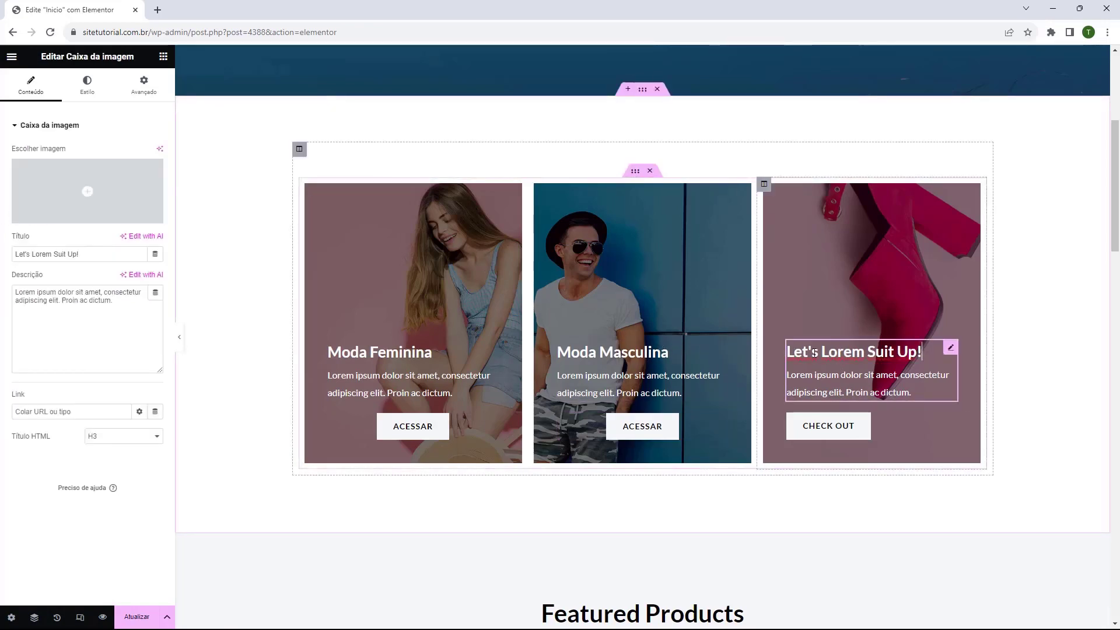
triple_click(101, 256)
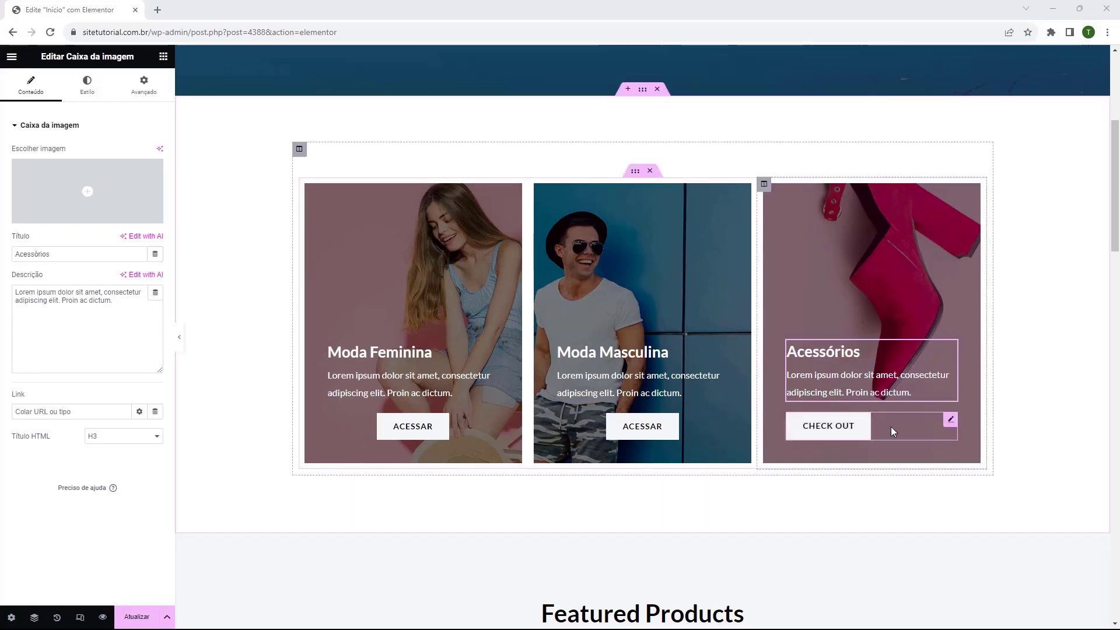
click(828, 425)
click(124, 239)
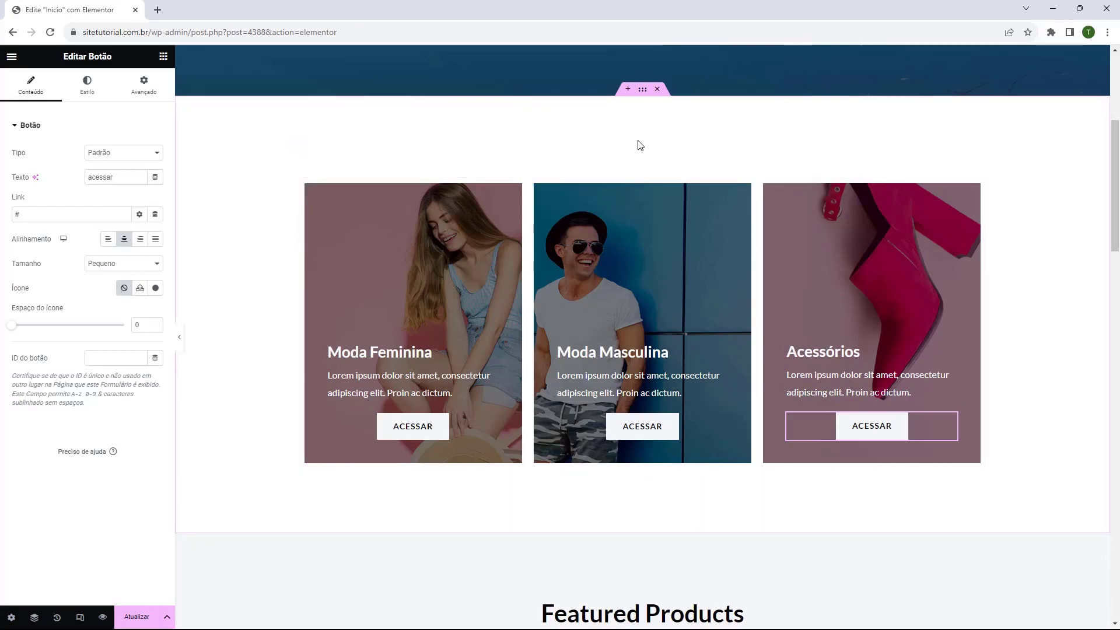
Set the padding and margin of the outer column holding the promo cards to 0 px on all sides, with unlinked values.
scroll(560, 245, down, 2)
scroll(542, 274, up, 2)
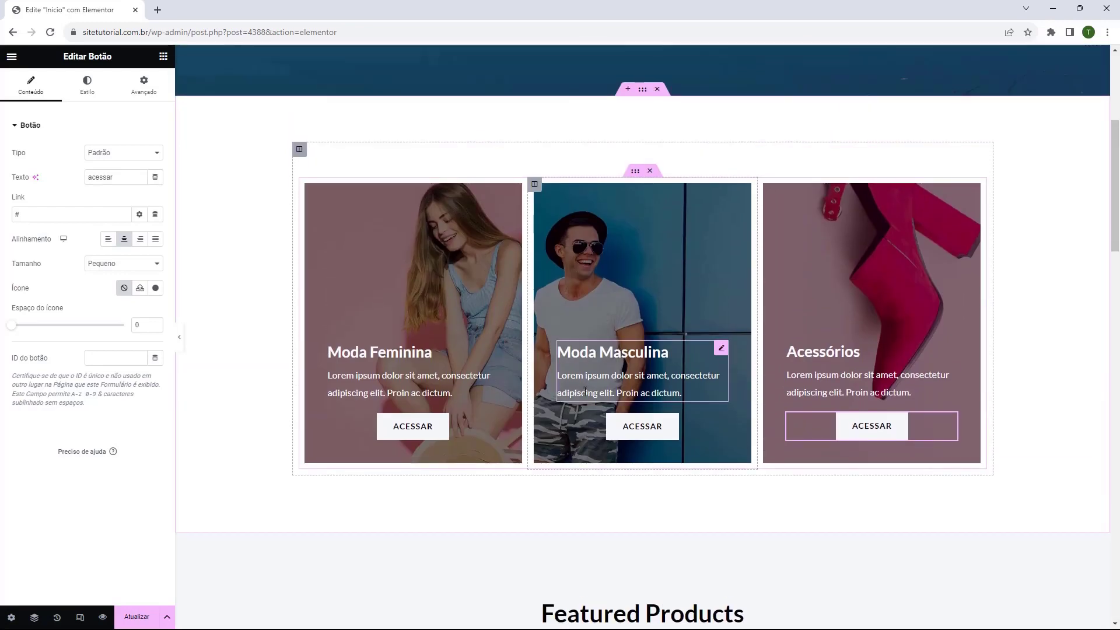
scroll(585, 391, up, 1)
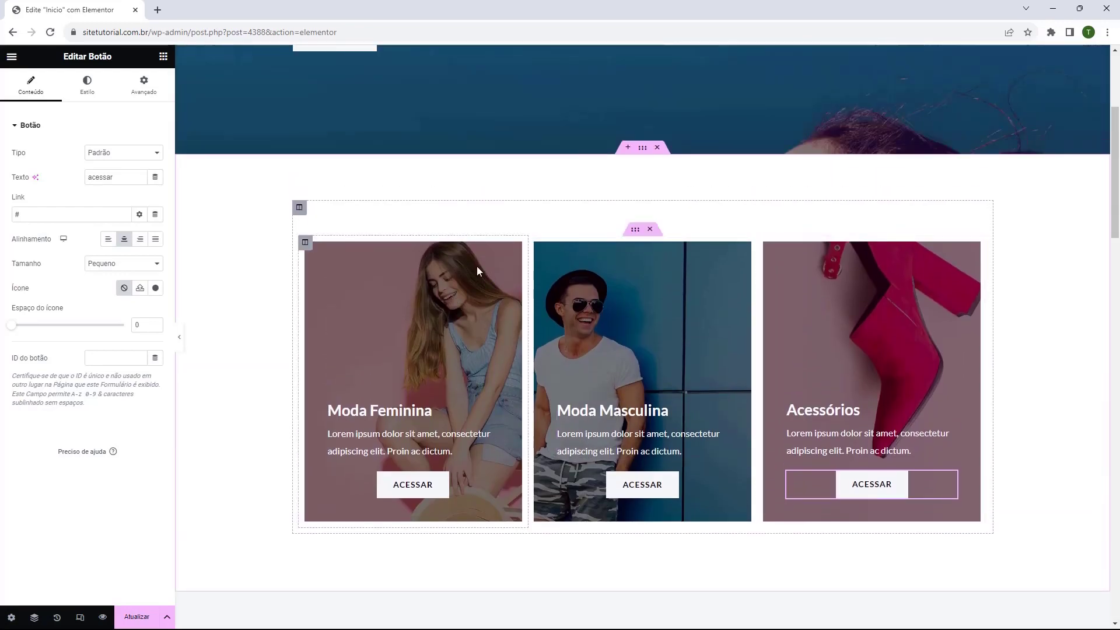
scroll(632, 356, up, 4)
scroll(632, 356, down, 4)
click(299, 213)
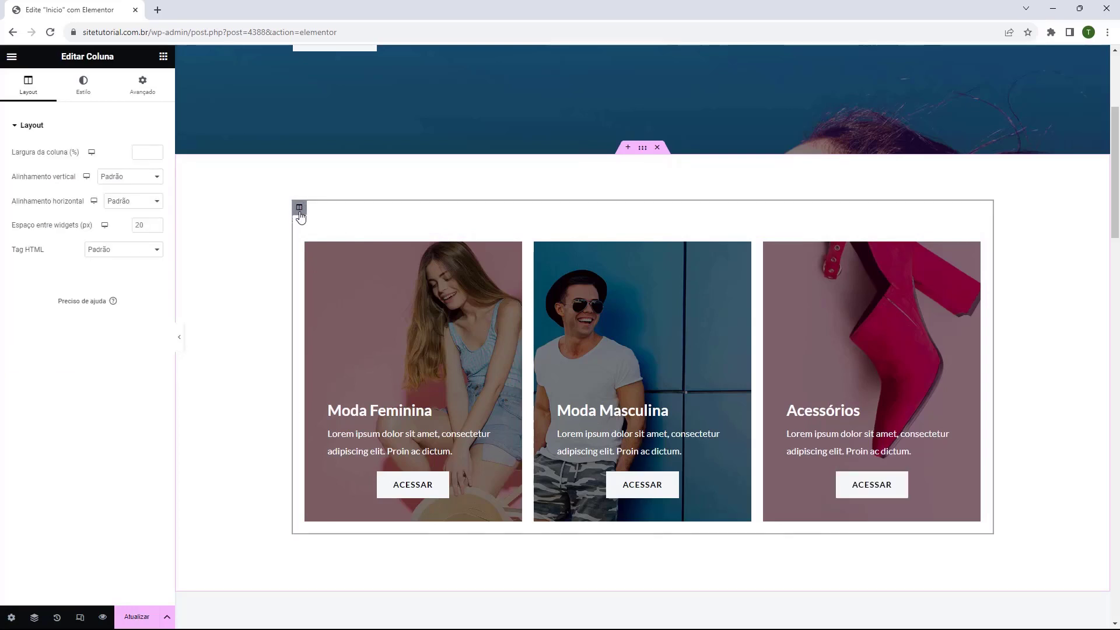
click(84, 82)
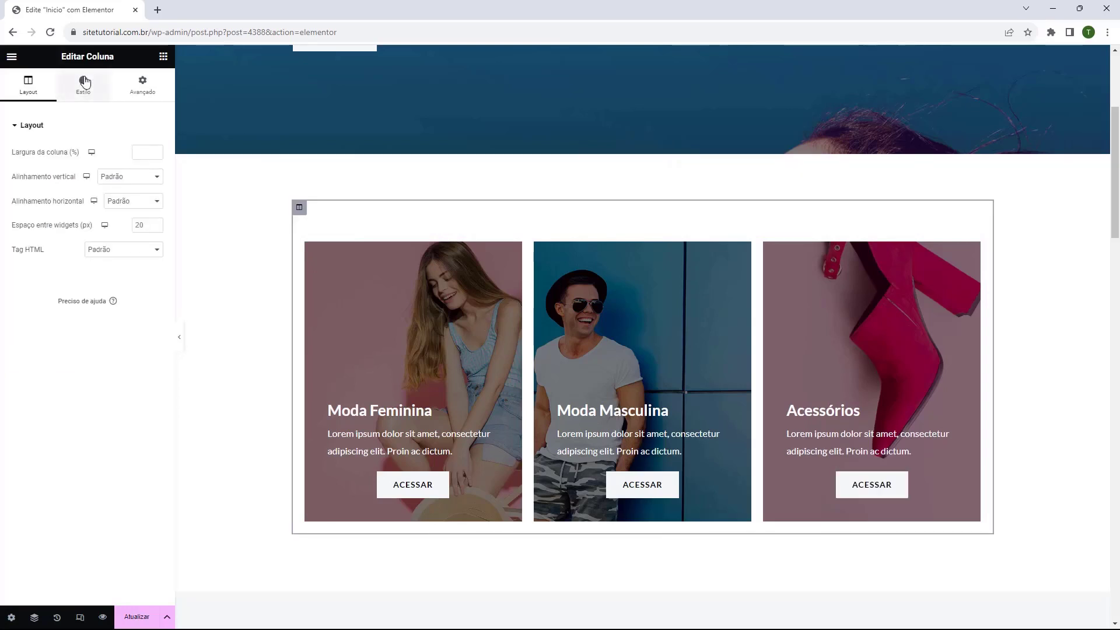
click(135, 80)
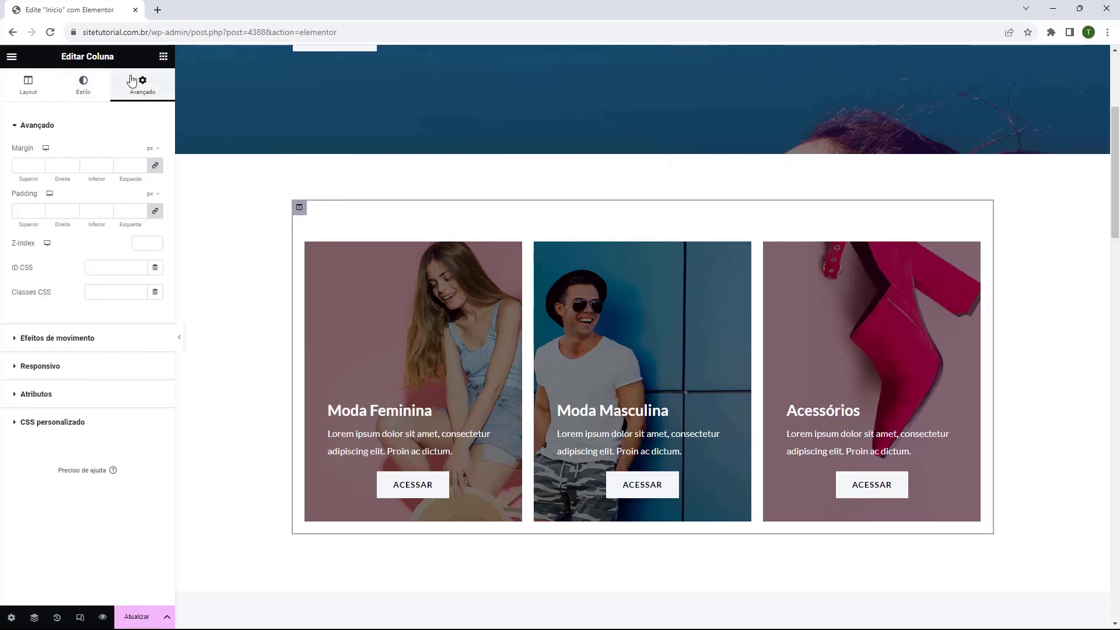
click(155, 213)
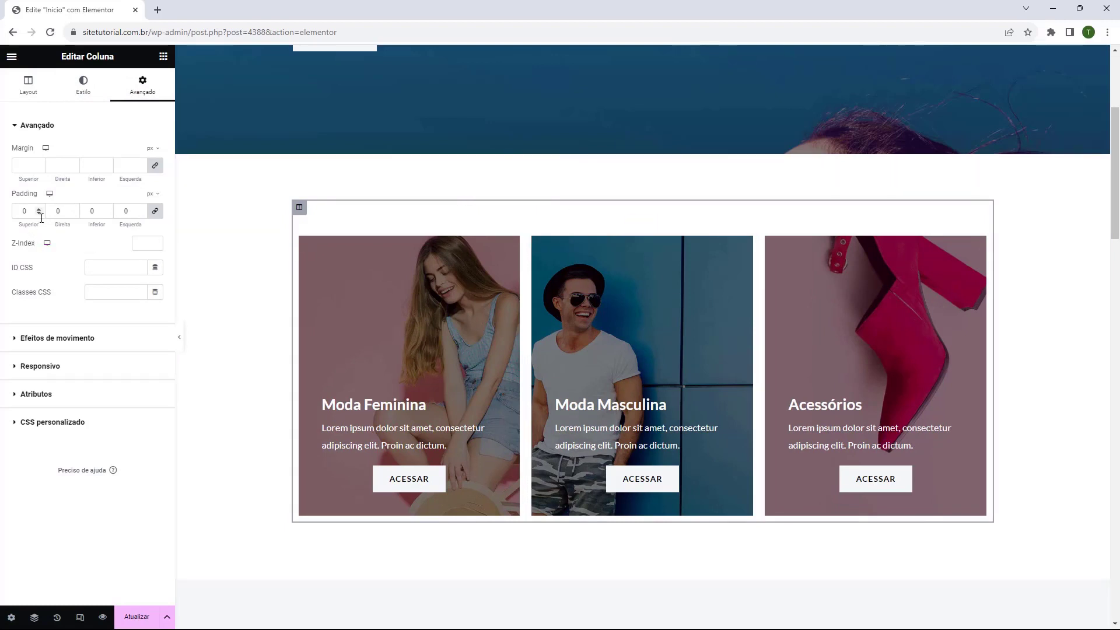
key(BackSpace)
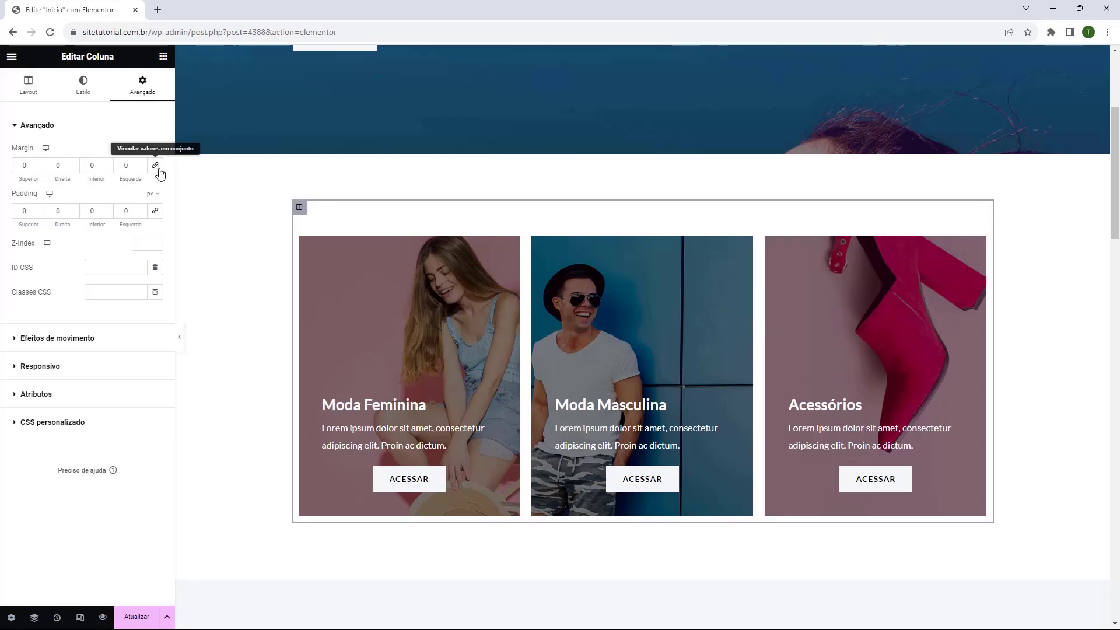
Set the top margin of the promo cards' outer column to -50 px.
click(39, 168)
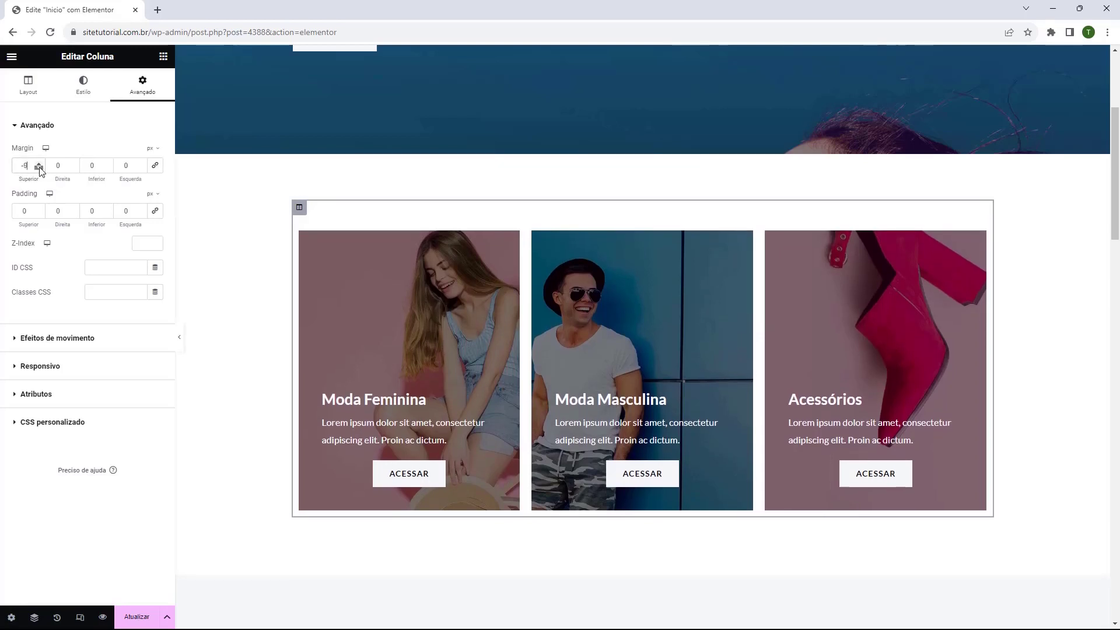
drag(40, 168, 40, 168)
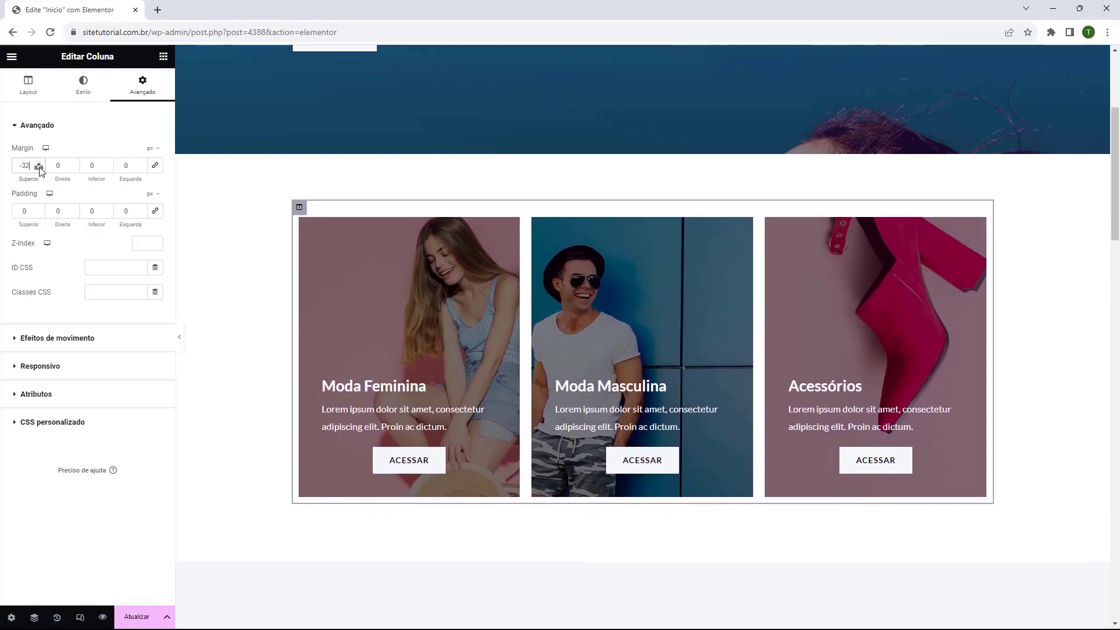
click(40, 168)
click(39, 168)
click(40, 168)
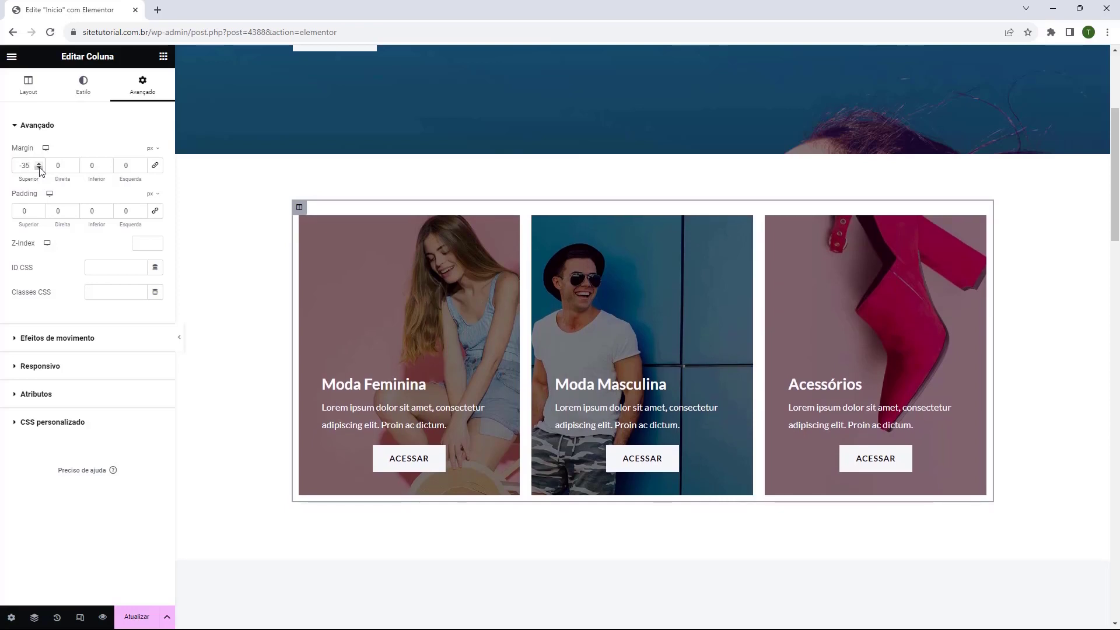
drag(39, 168, 40, 168)
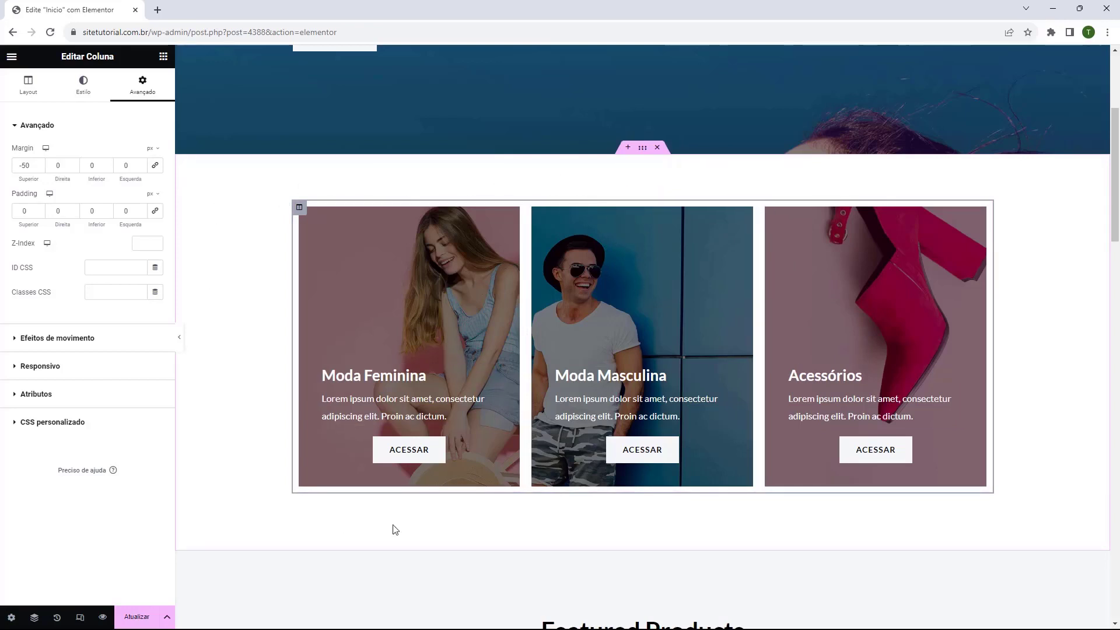
Set the promo cards section's top and bottom padding to 35 px each.
click(643, 153)
click(136, 84)
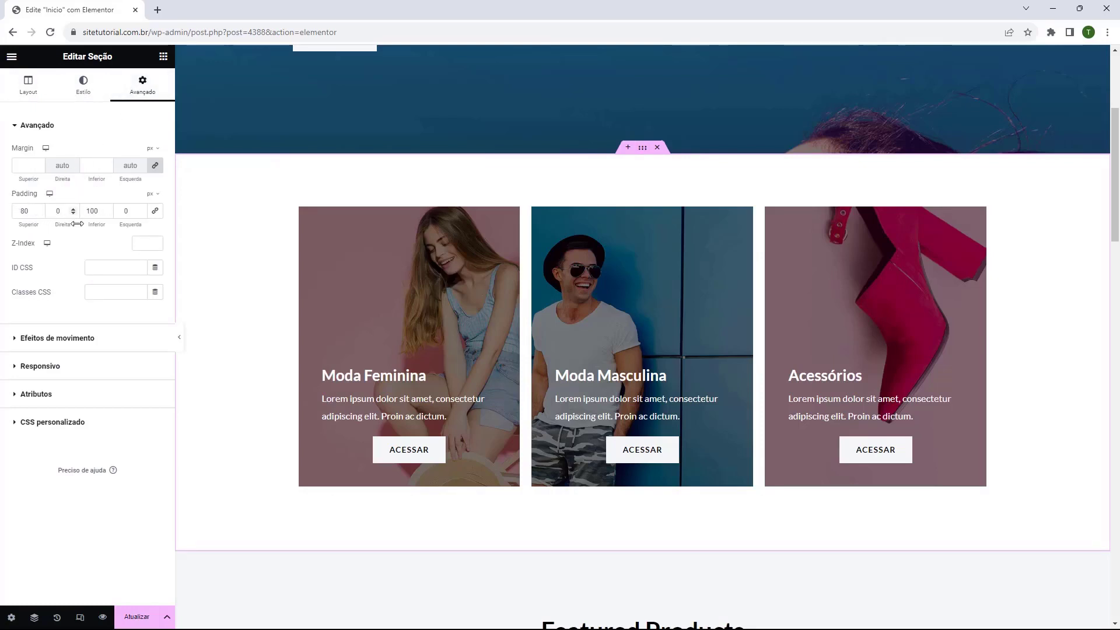
click(39, 214)
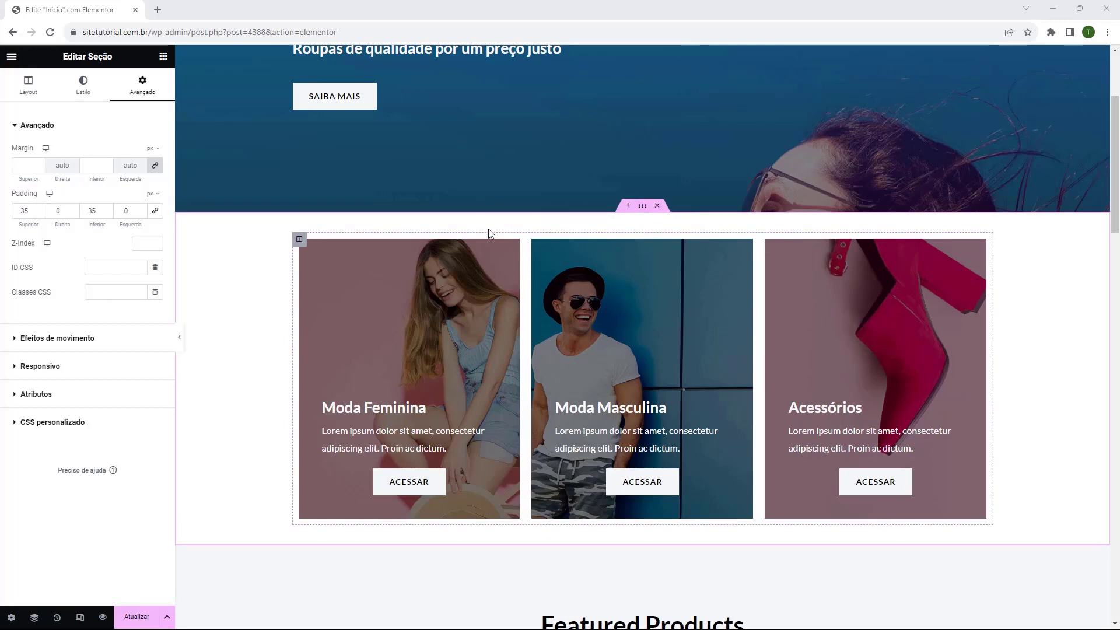
Examine the Featured Products, Special Edition and store benefits sections below the promo cards.
scroll(486, 236, down, 5)
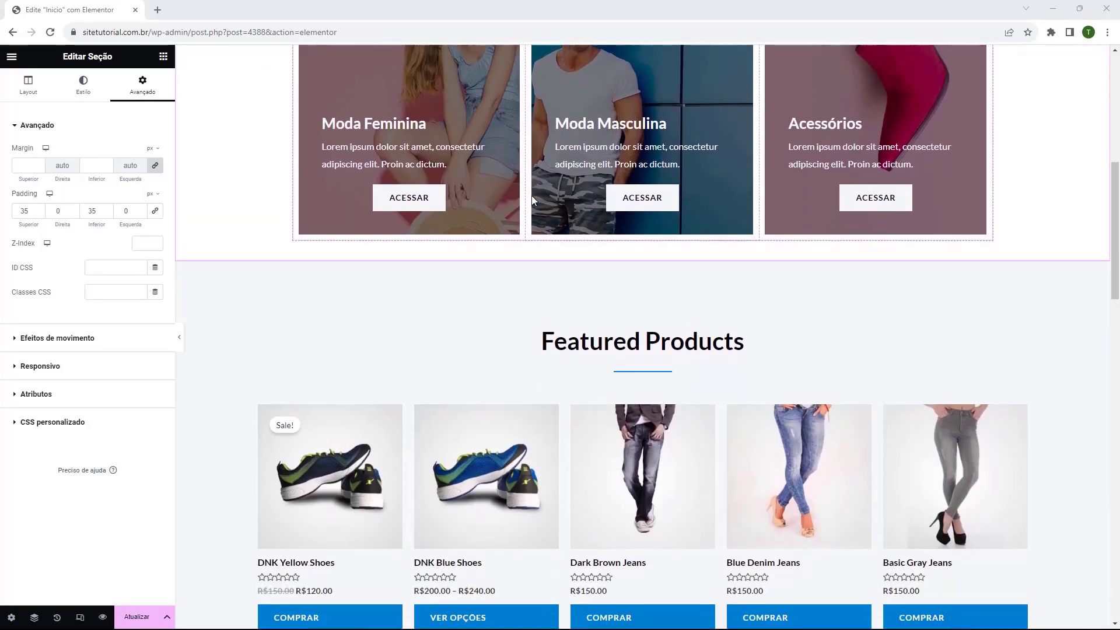
scroll(532, 200, down, 2)
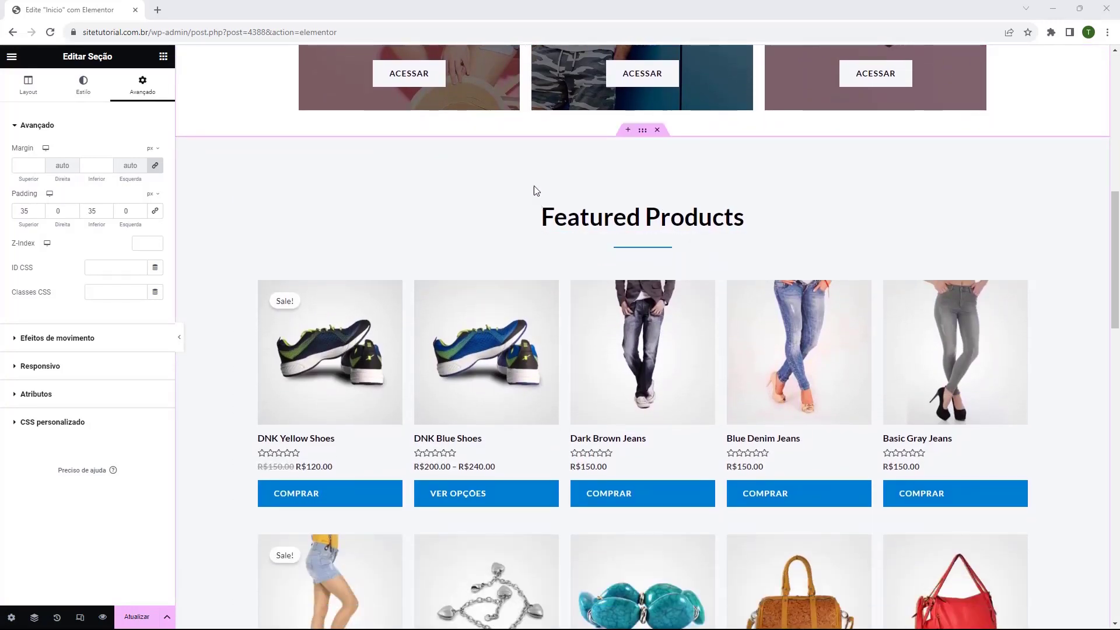
scroll(530, 198, down, 3)
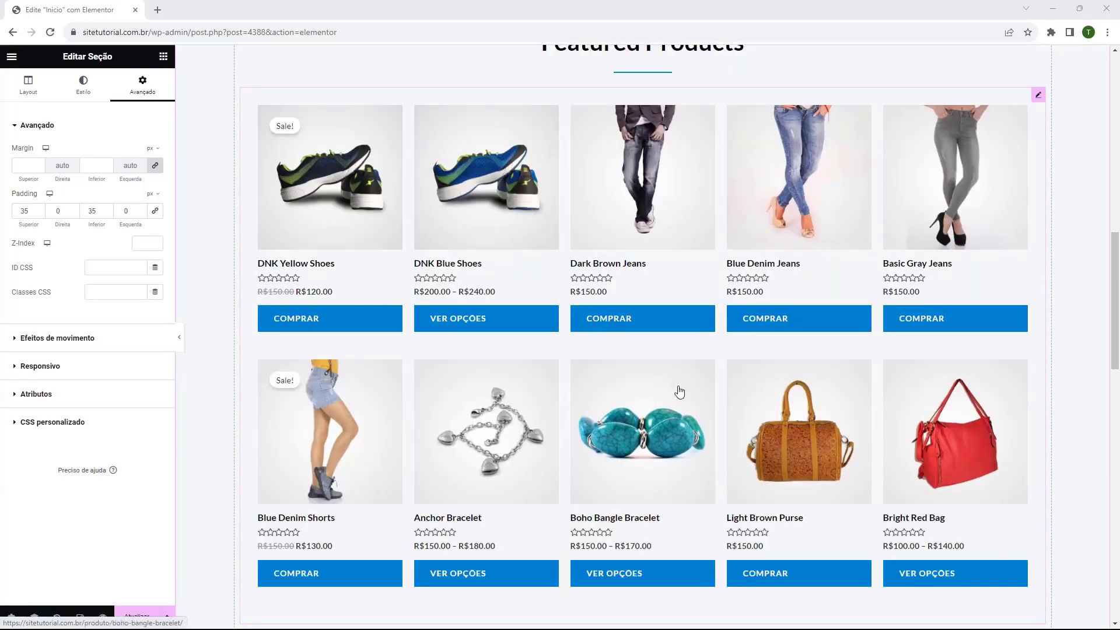
scroll(600, 305, down, 1)
scroll(599, 306, down, 9)
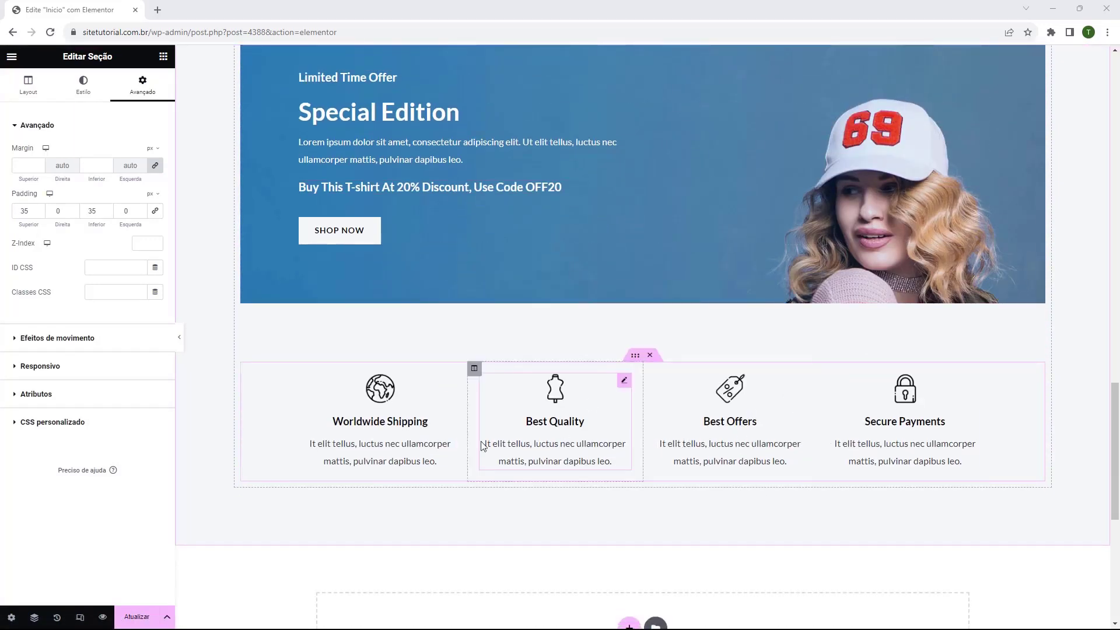
scroll(545, 481, up, 9)
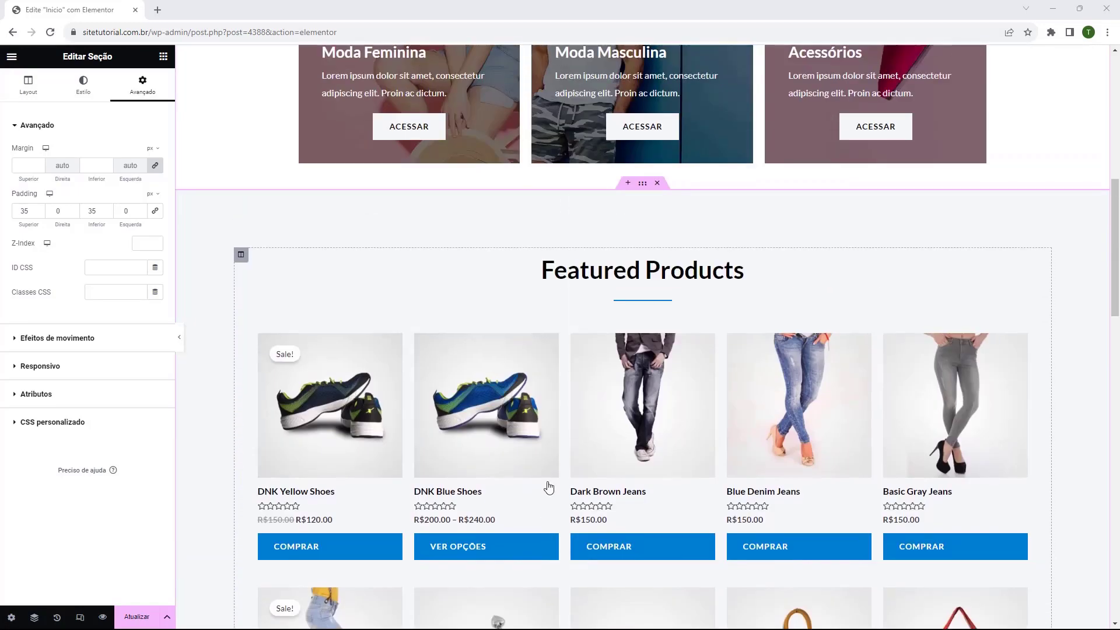
Change the Featured Products heading text to "Mais Vendidos".
triple_click(586, 279)
triple_click(89, 169)
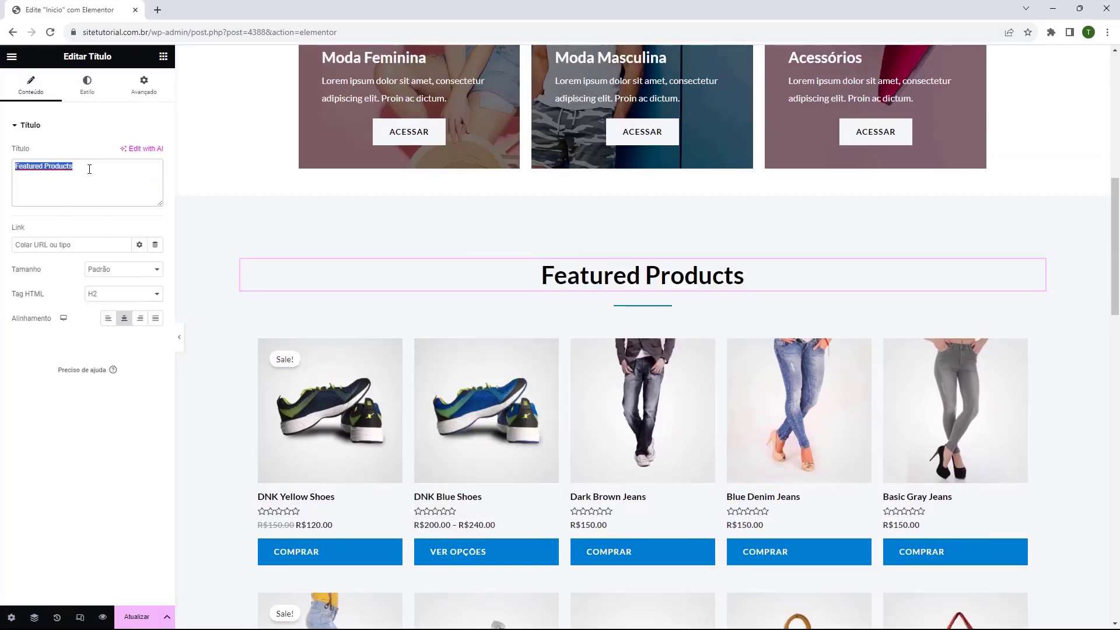
text(Mais Vendidos)
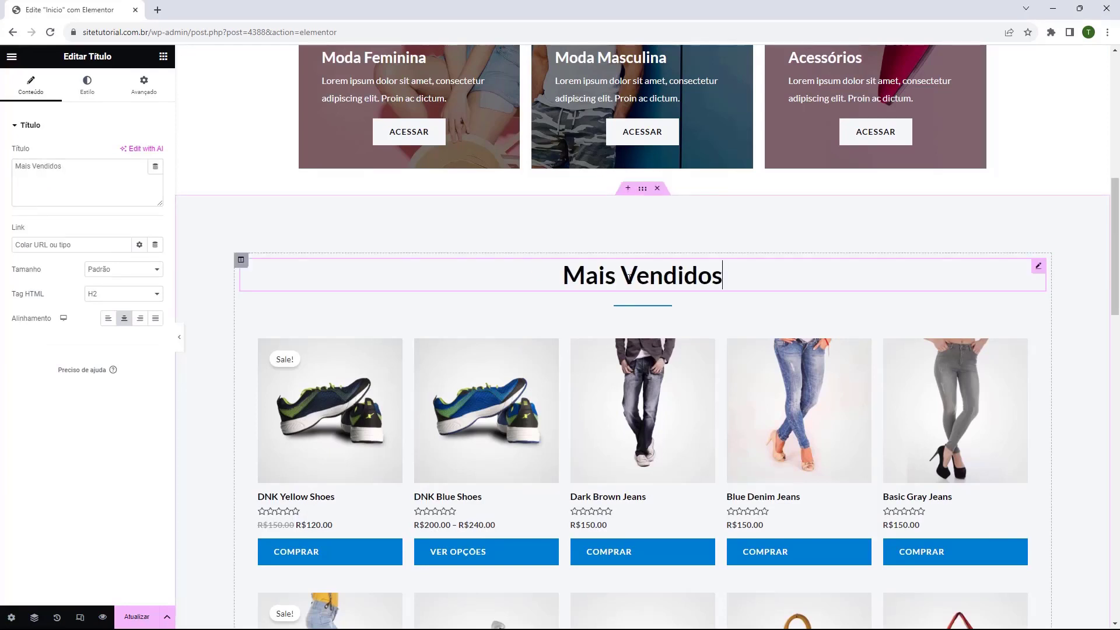
click(560, 291)
Examine the product grid's shortcode and the WooCommerce category of the widget library.
scroll(579, 292, down, 3)
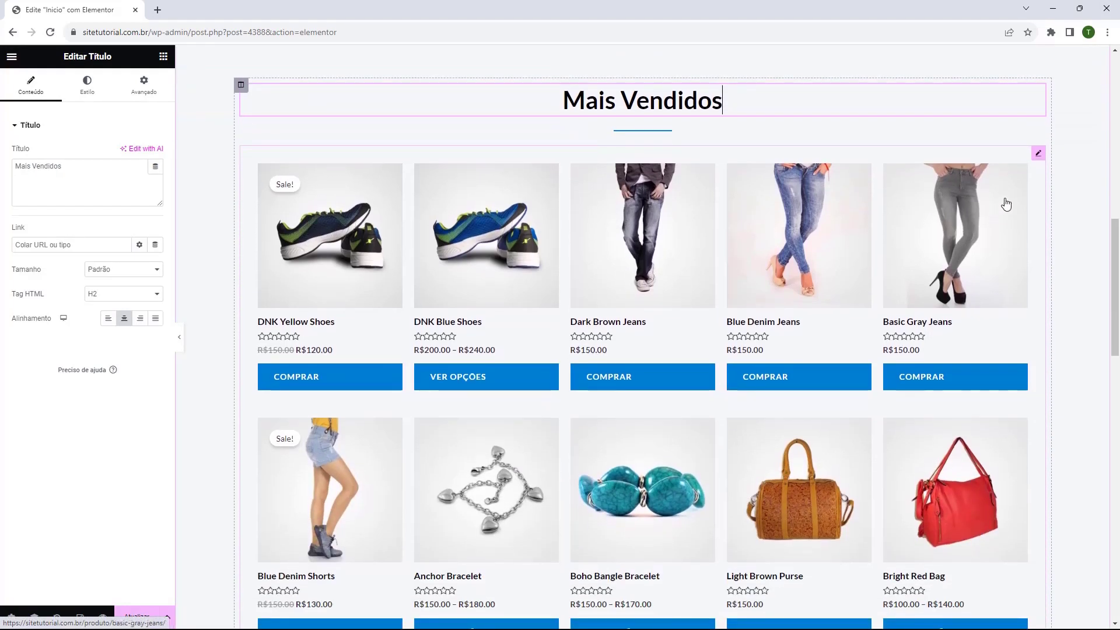
click(597, 271)
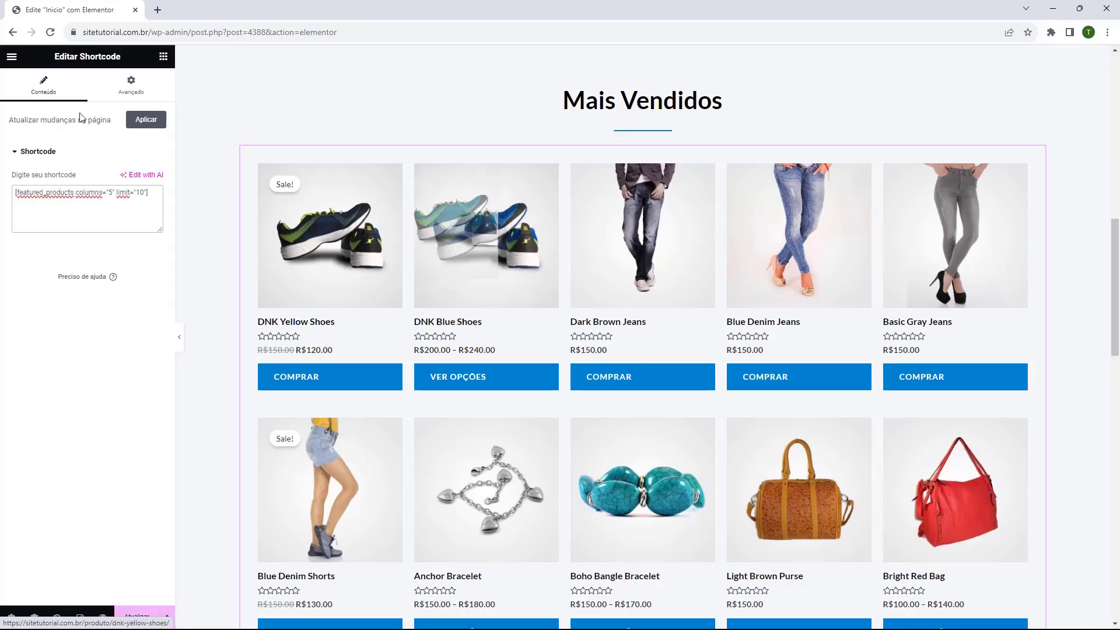
click(162, 56)
scroll(68, 282, down, 6)
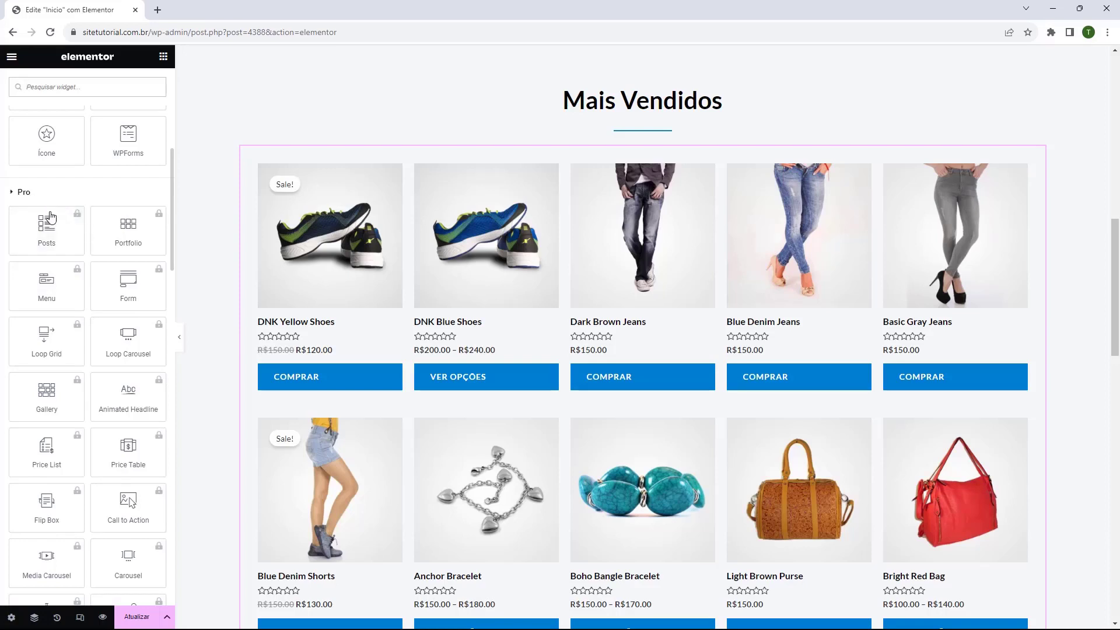
click(48, 195)
click(64, 414)
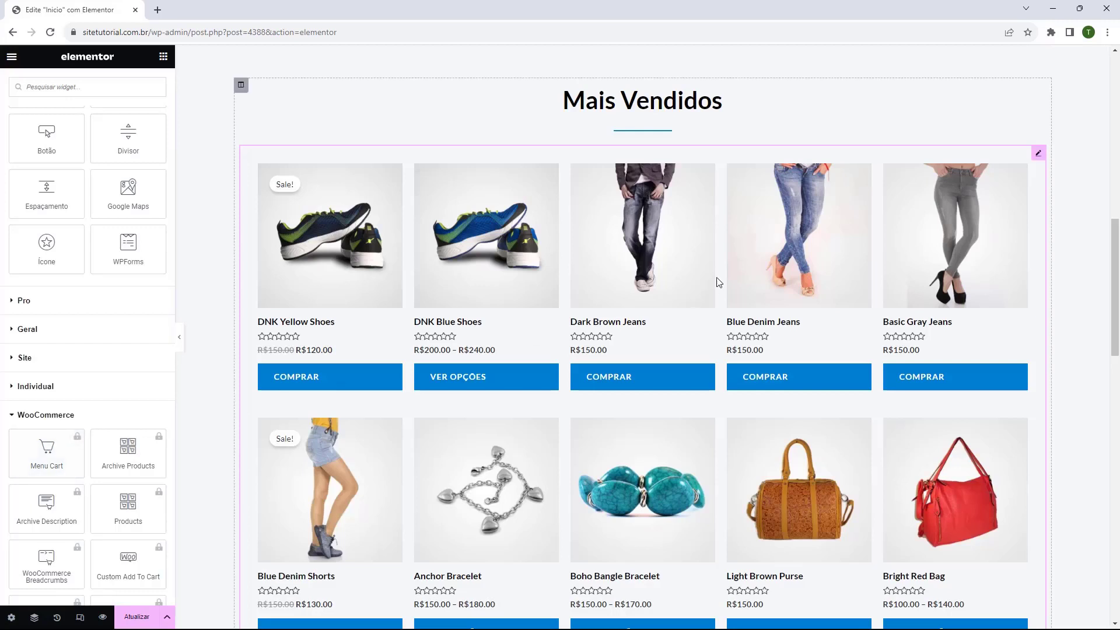
Set the columns value in the product grid's featured_products shortcode to 4.
click(643, 269)
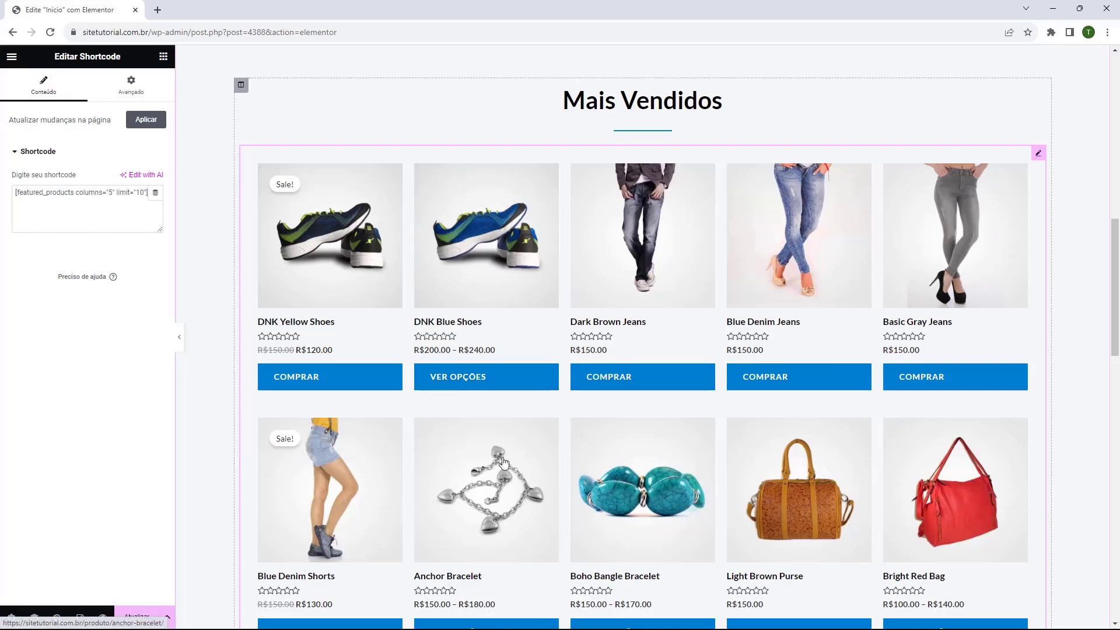
scroll(504, 462, down, 1)
click(91, 220)
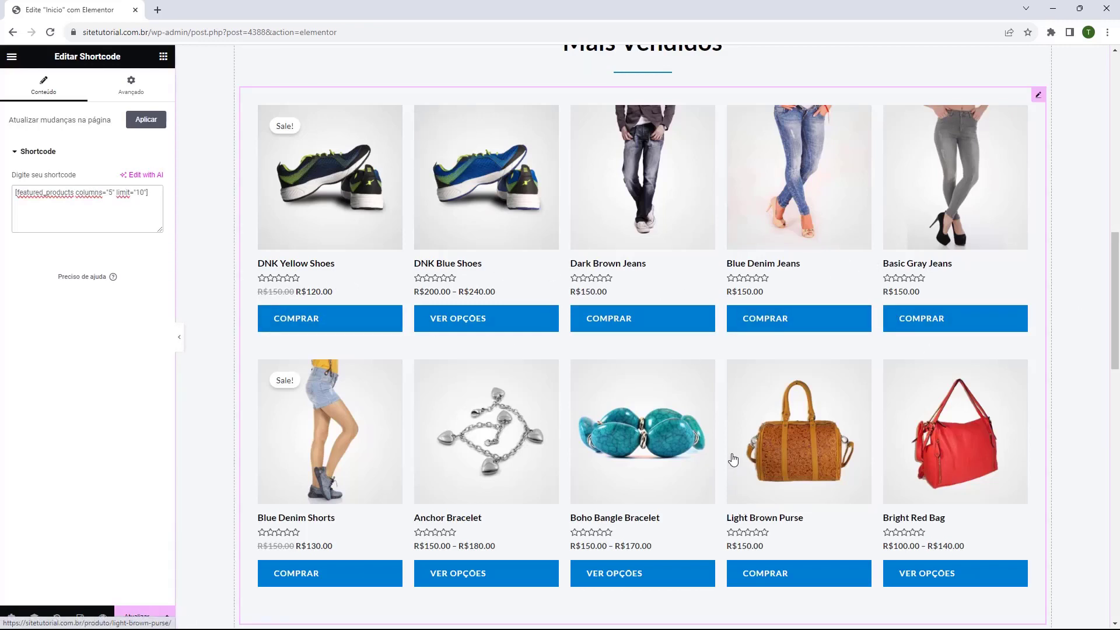
scroll(333, 219, down, 1)
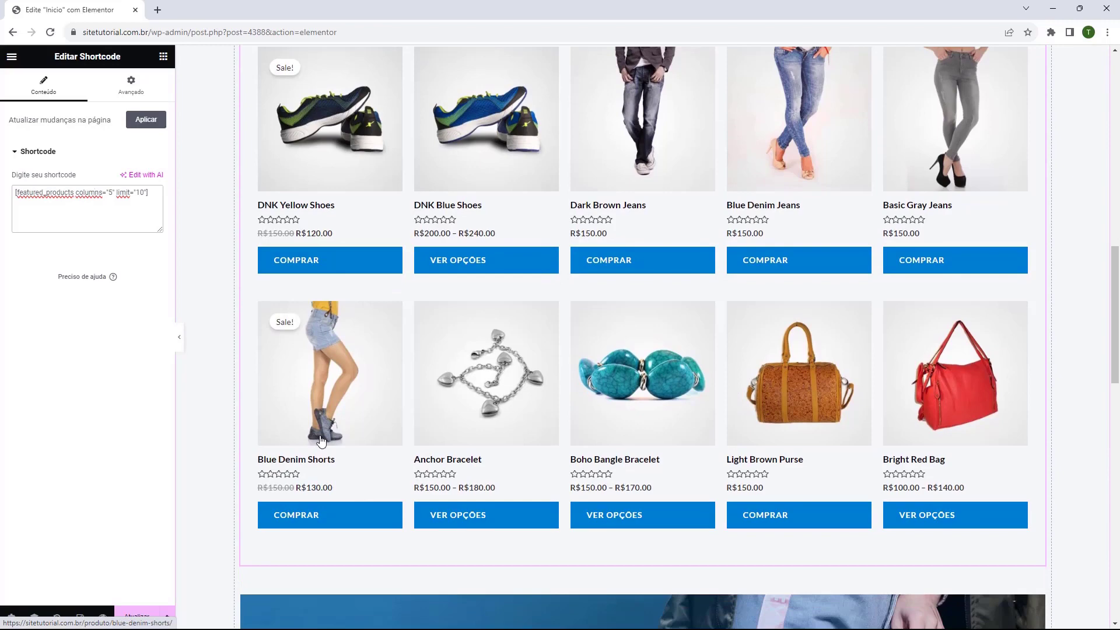
scroll(322, 442, up, 1)
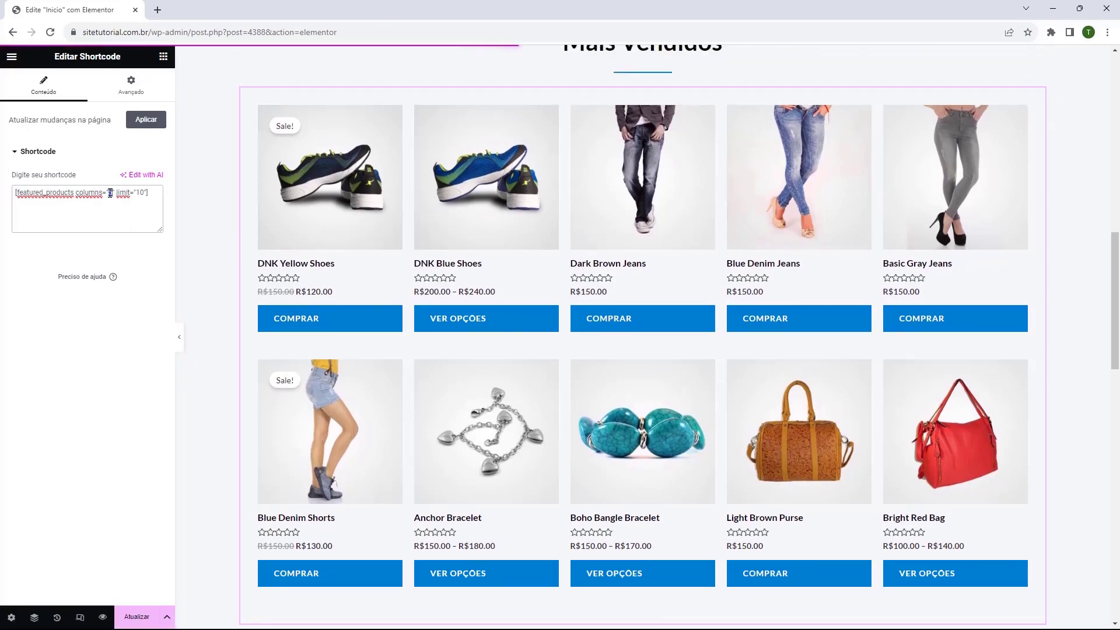
double_click(110, 192)
text(4)
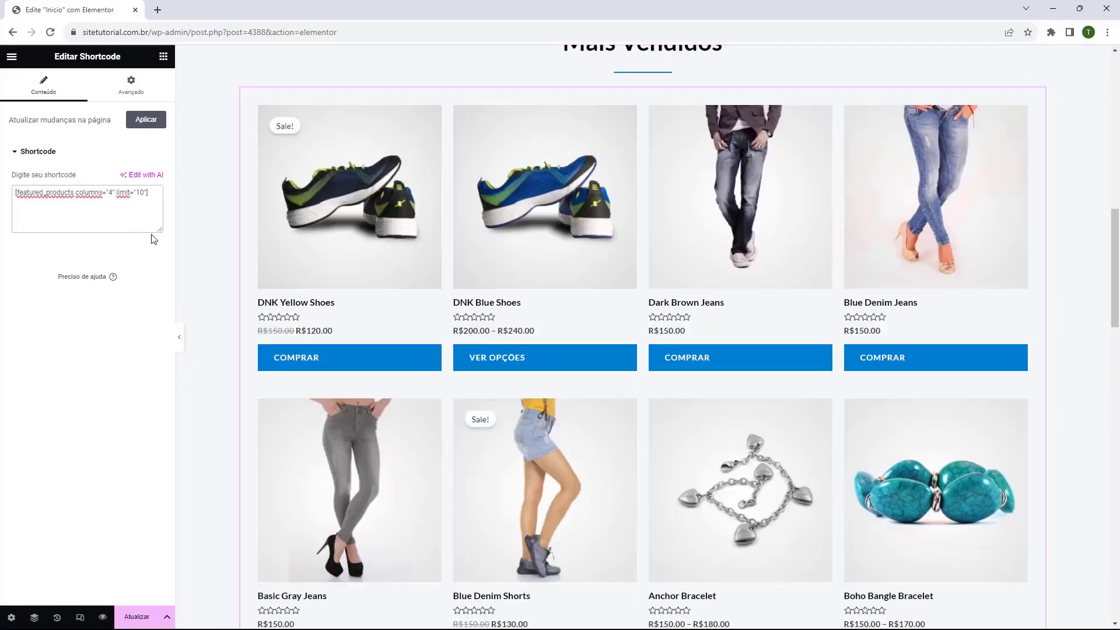
Set the limit value in the product grid's featured_products shortcode to 4.
scroll(700, 258, down, 9)
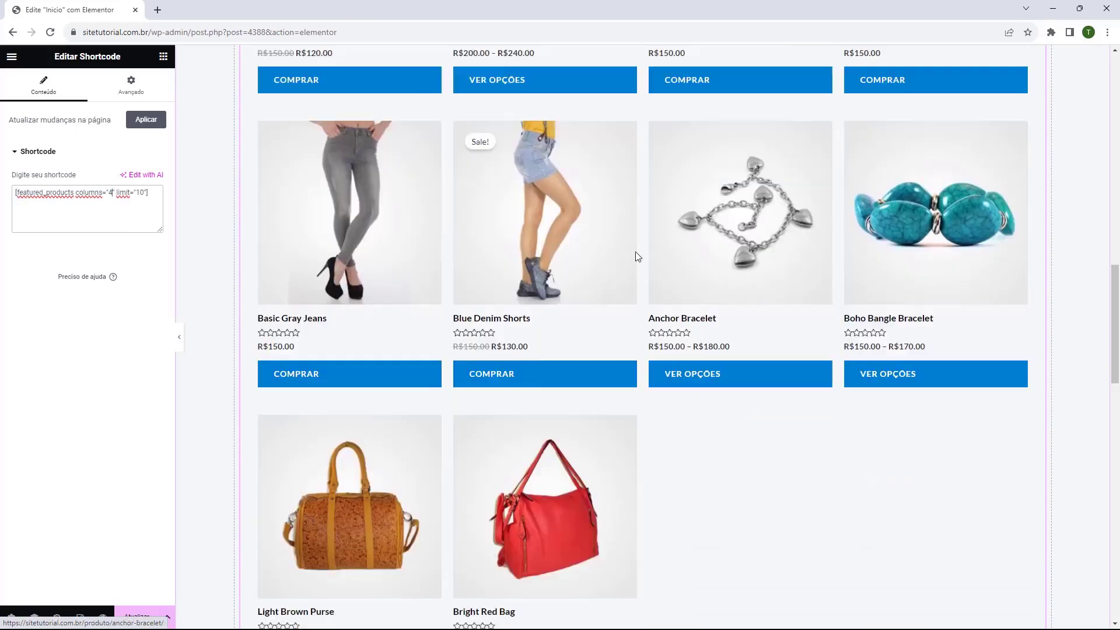
scroll(395, 304, up, 10)
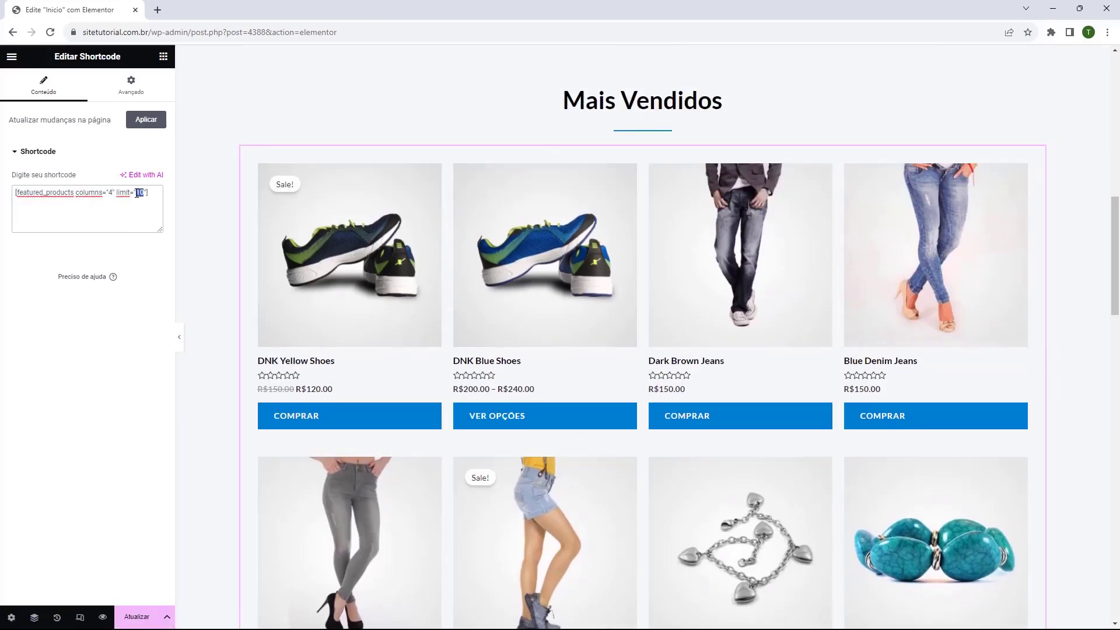
text(4)
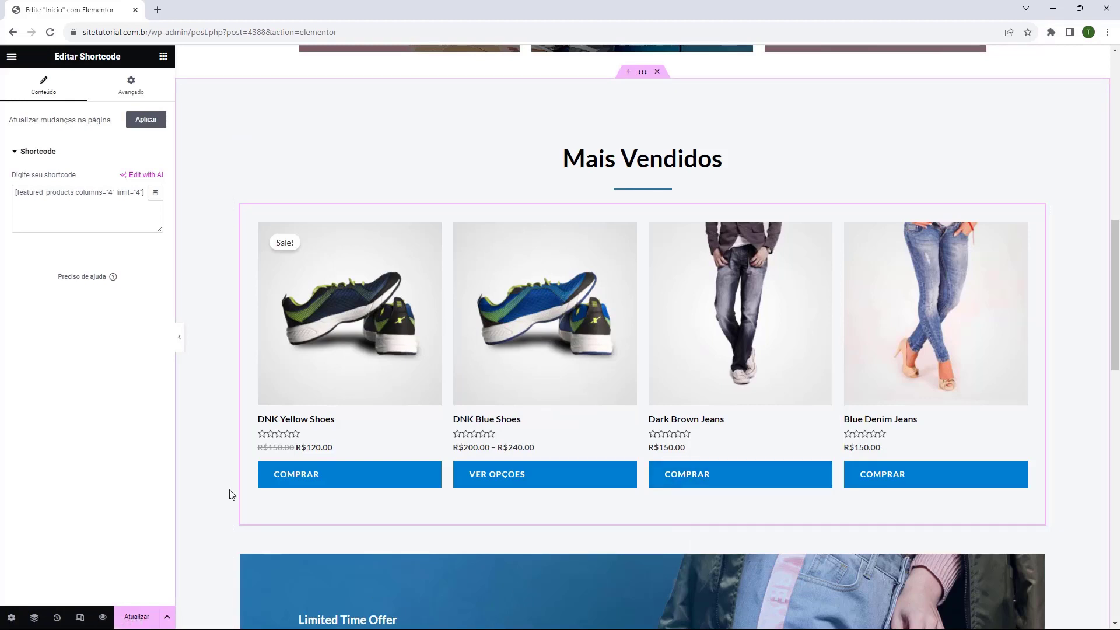
scroll(230, 487, down, 3)
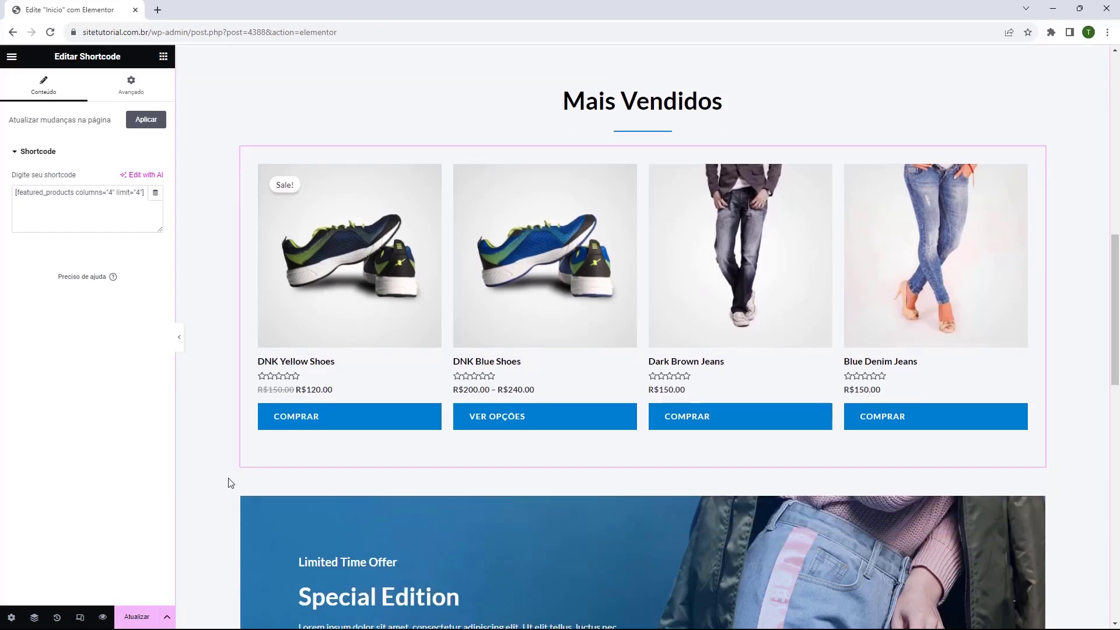
scroll(611, 475, up, 4)
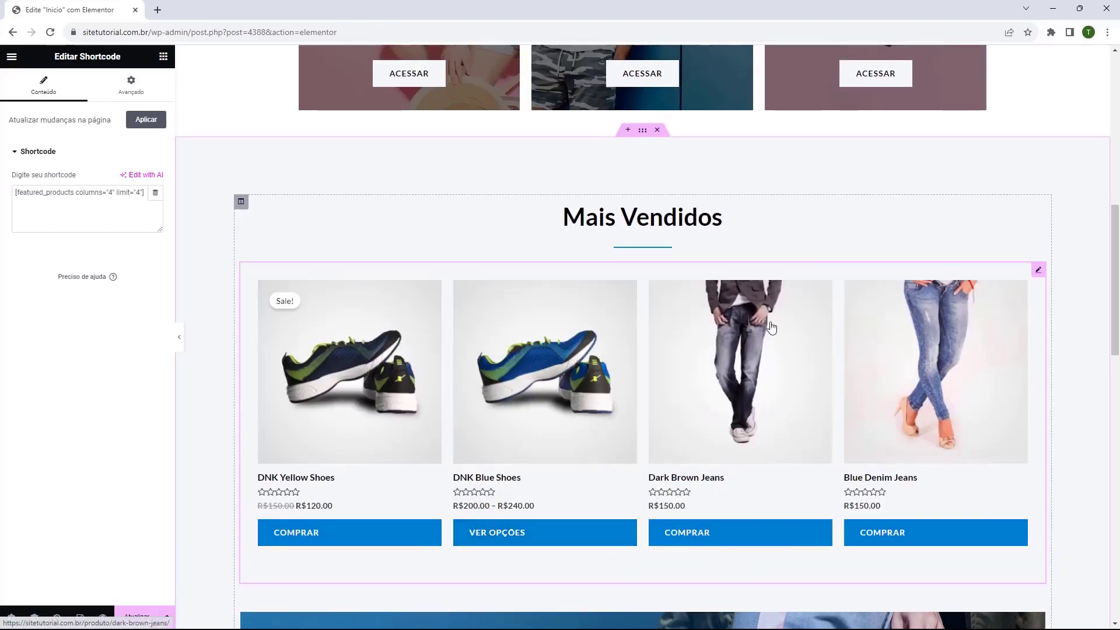
Delete the Special Edition limited-time offer banner section below the product grid.
scroll(764, 233, down, 3)
scroll(759, 223, down, 4)
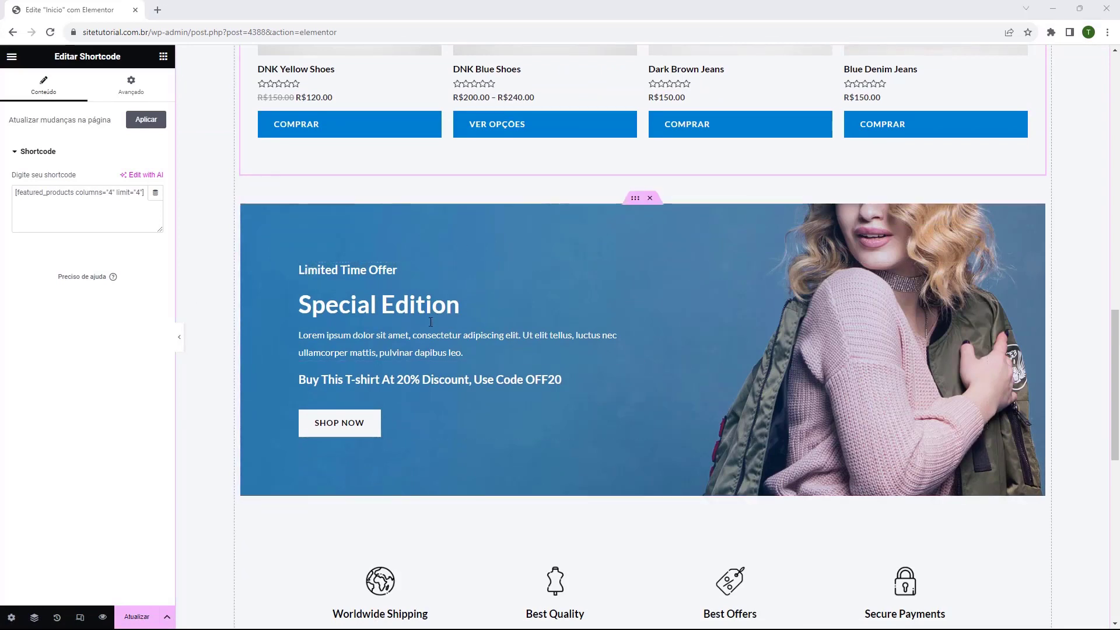
scroll(398, 233, down, 1)
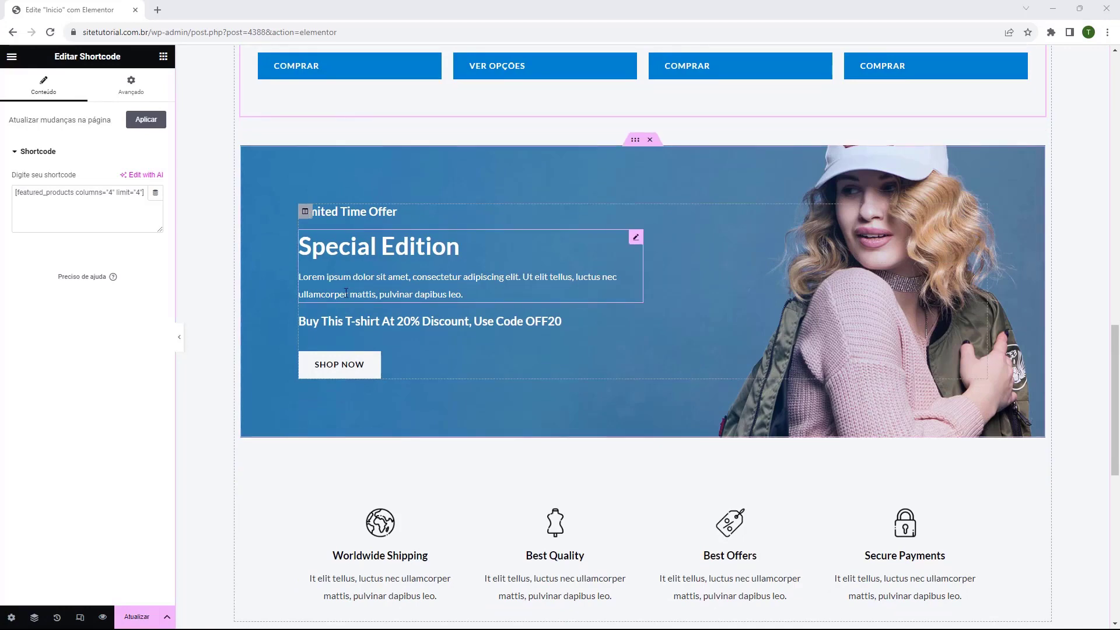
scroll(383, 344, up, 1)
scroll(382, 343, up, 1)
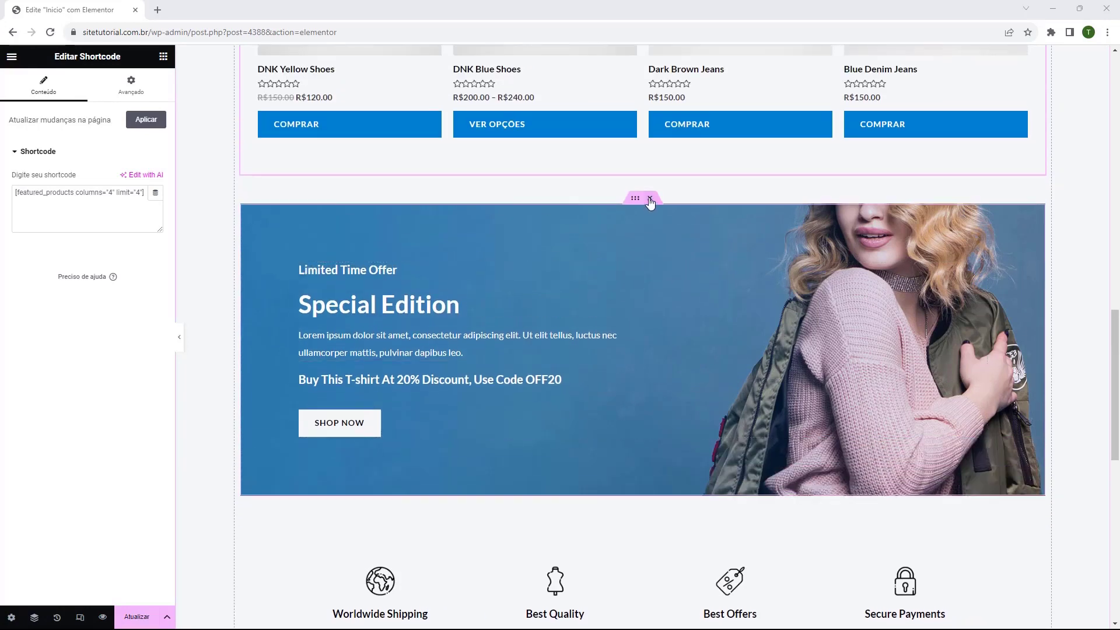
click(650, 200)
Delete the inner section holding the Worldwide Shipping, Best Quality, Best Offers and Secure Payments boxes.
scroll(618, 350, up, 1)
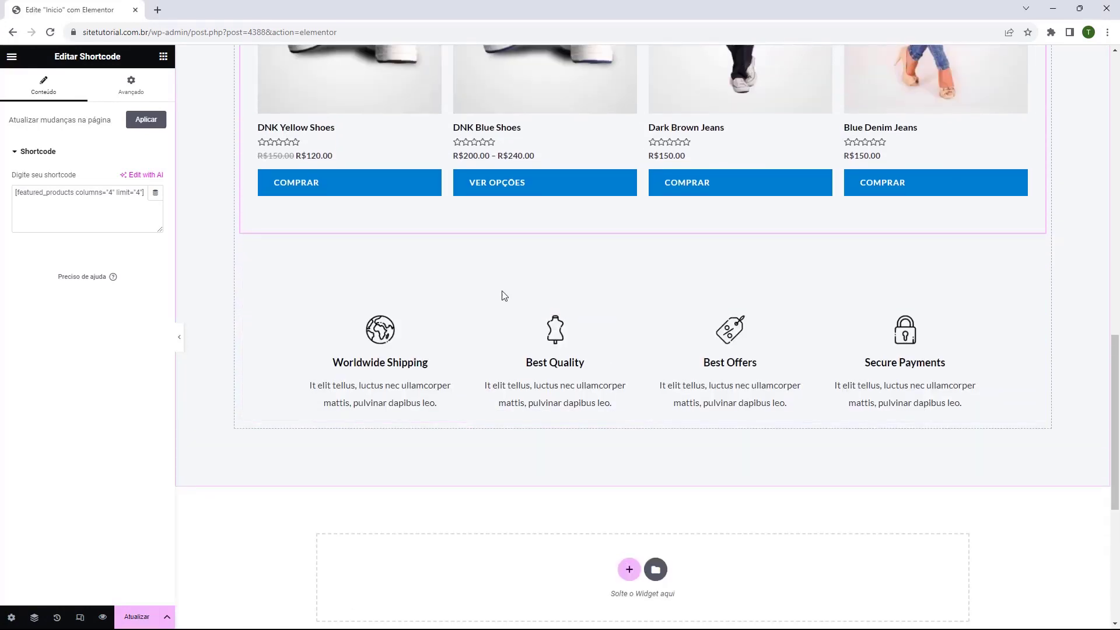
click(514, 309)
scroll(582, 364, up, 2)
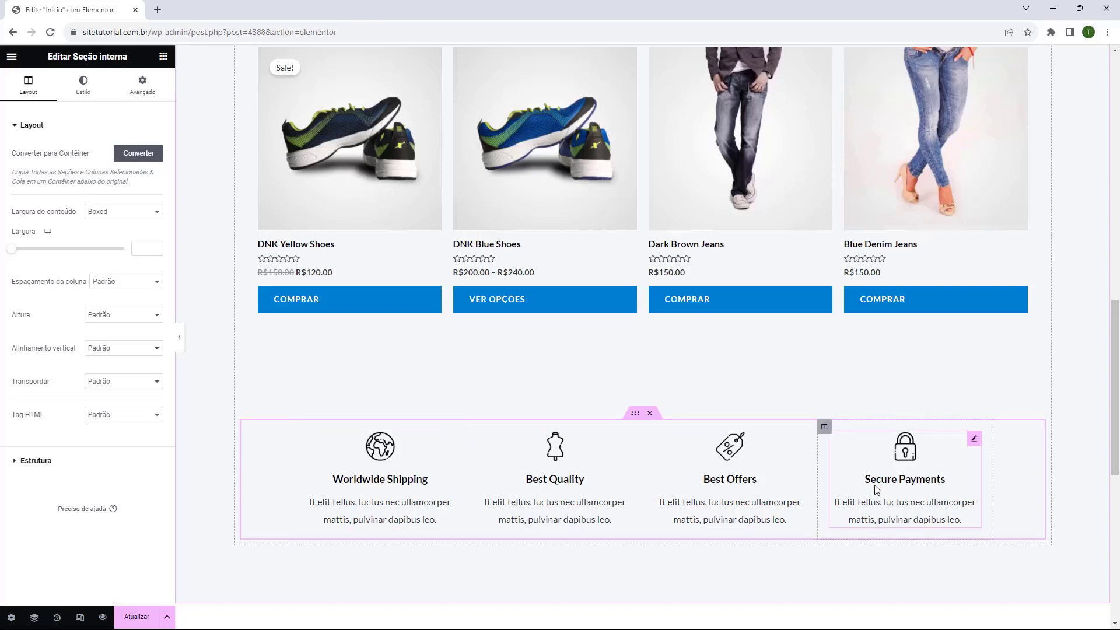
click(391, 477)
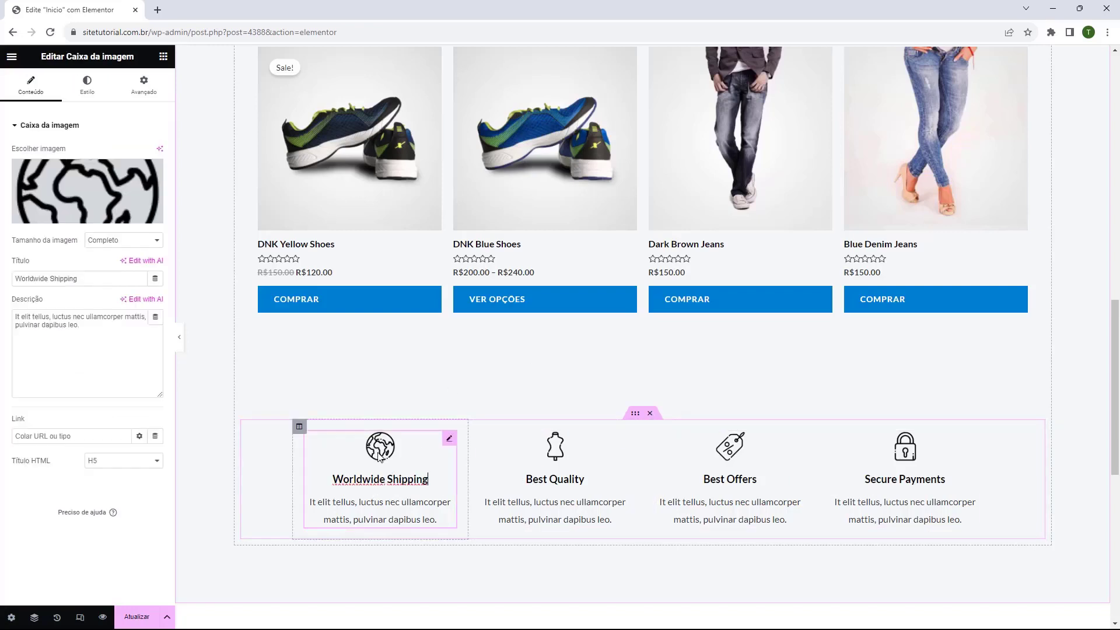
click(561, 453)
click(715, 458)
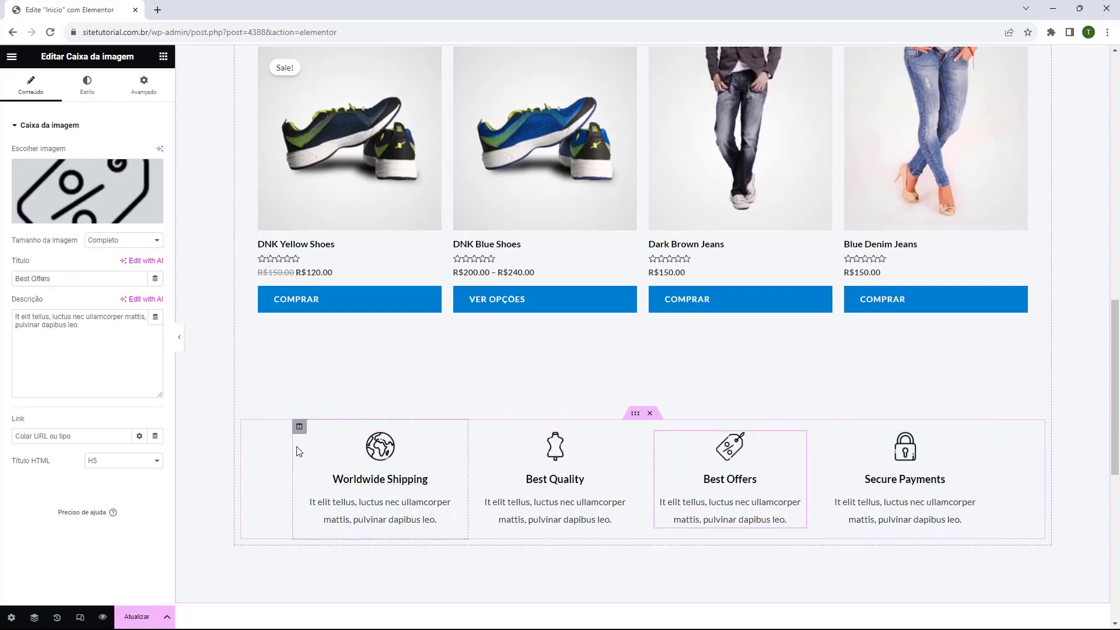
click(393, 456)
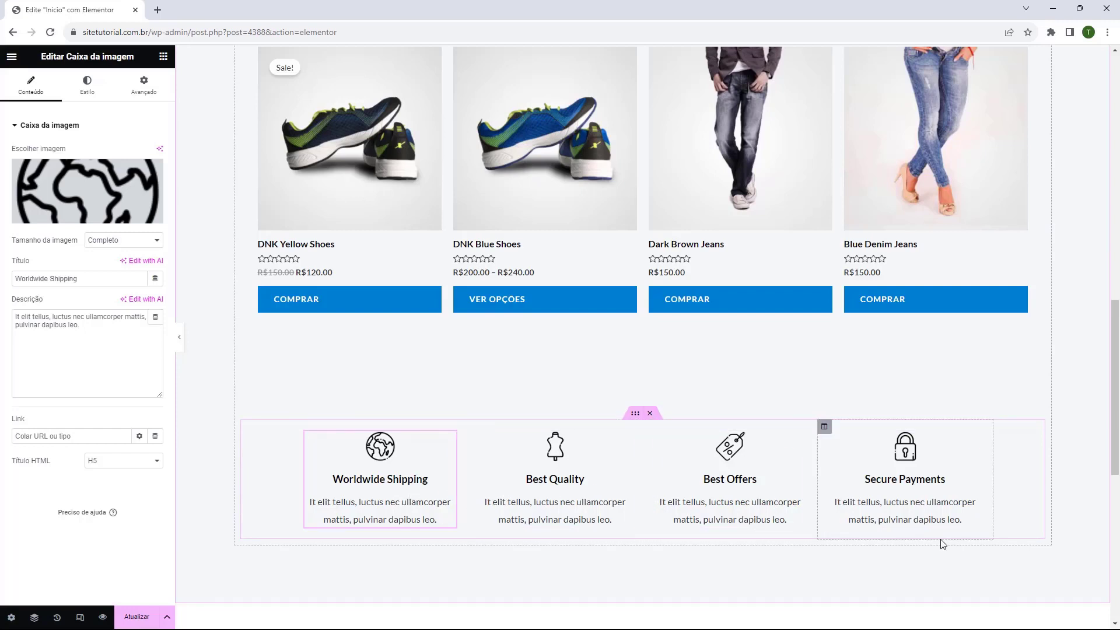
click(650, 414)
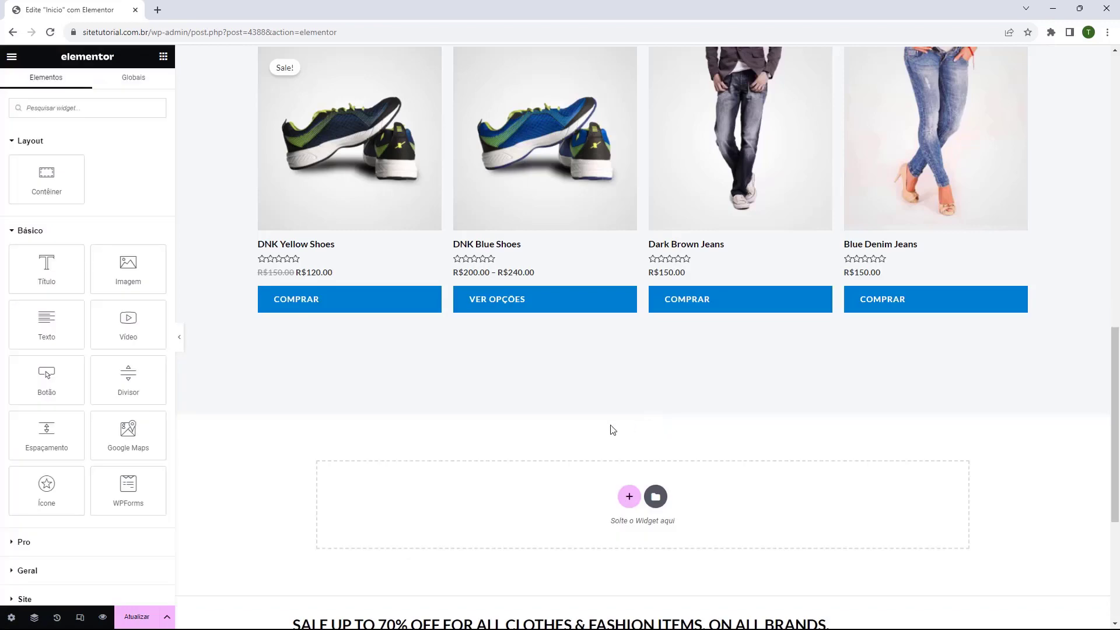
Set the top and bottom padding of the Mais Vendidos section to 20 px each.
scroll(612, 484, up, 6)
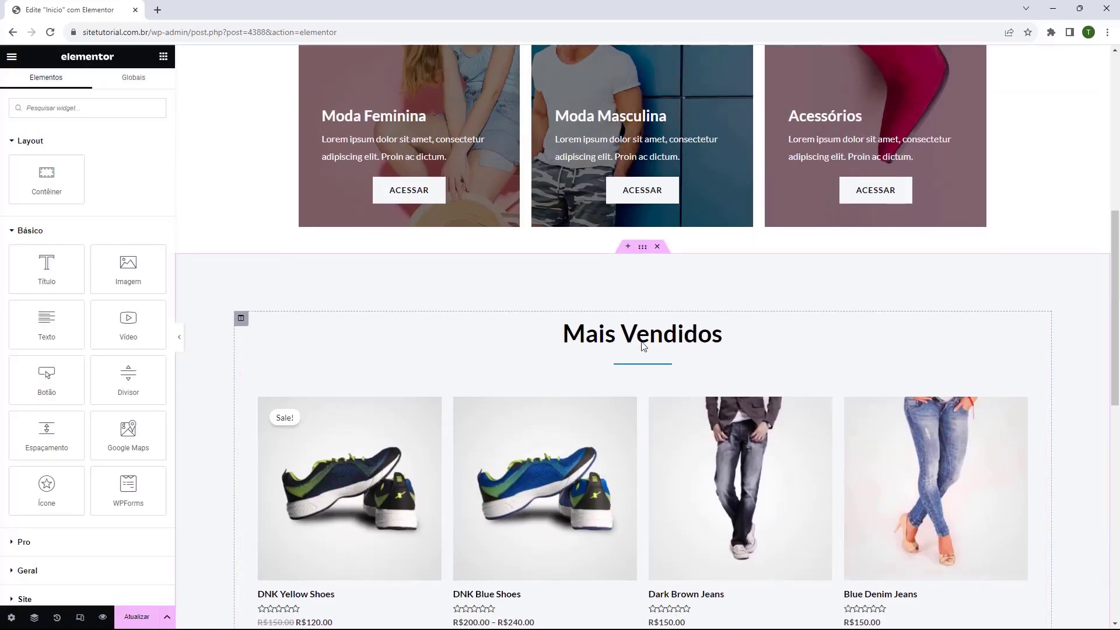
scroll(700, 484, down, 4)
scroll(676, 543, up, 4)
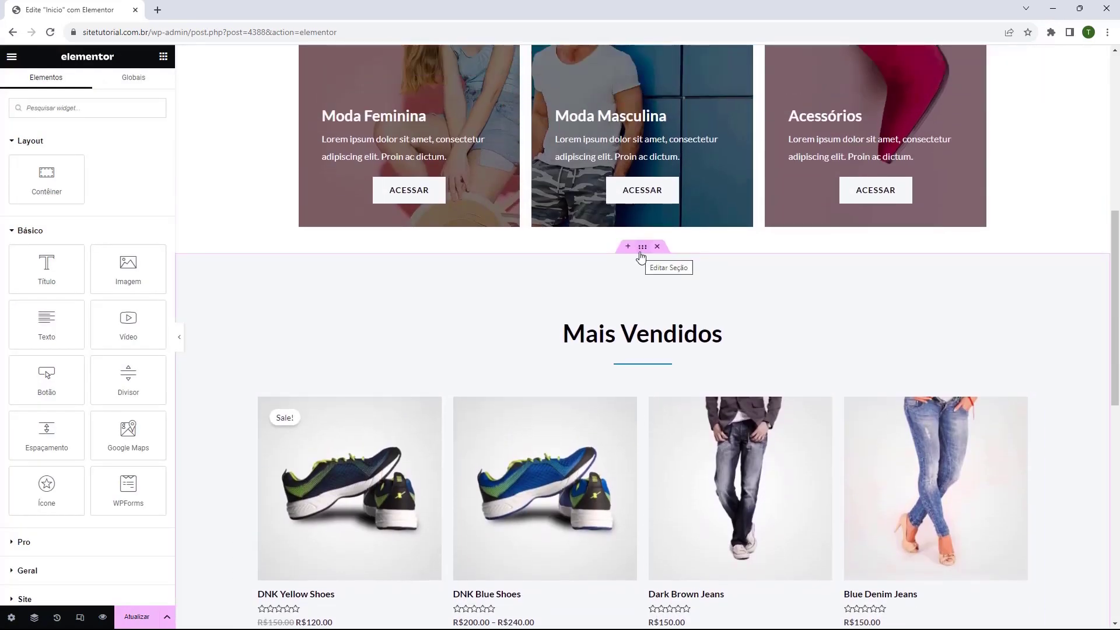
click(642, 248)
click(139, 93)
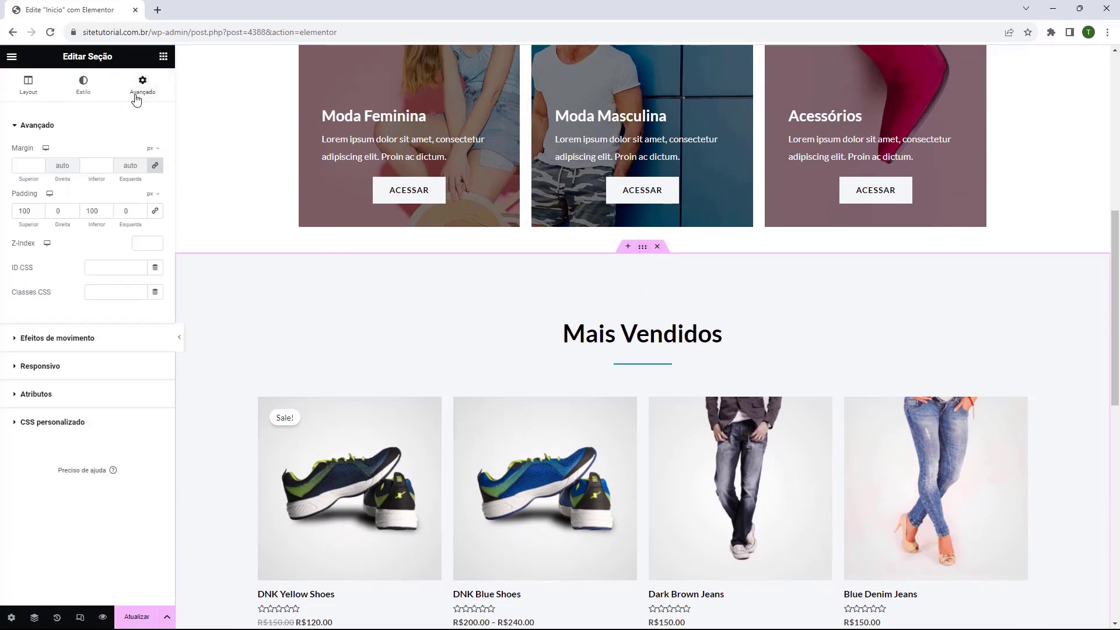
scroll(503, 251, down, 2)
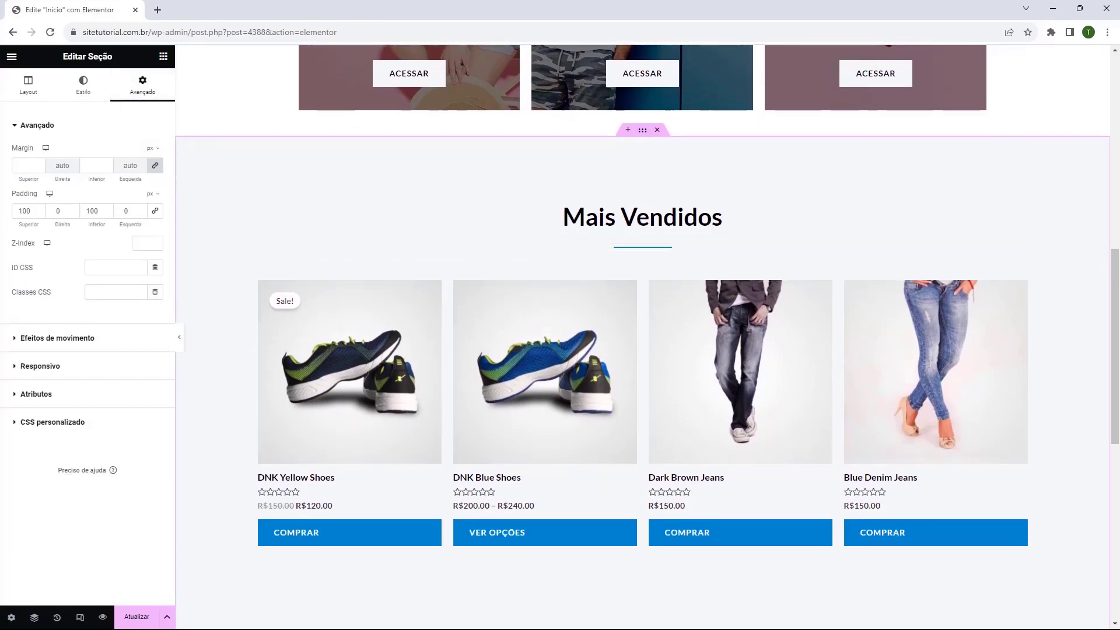
drag(40, 214, 107, 214)
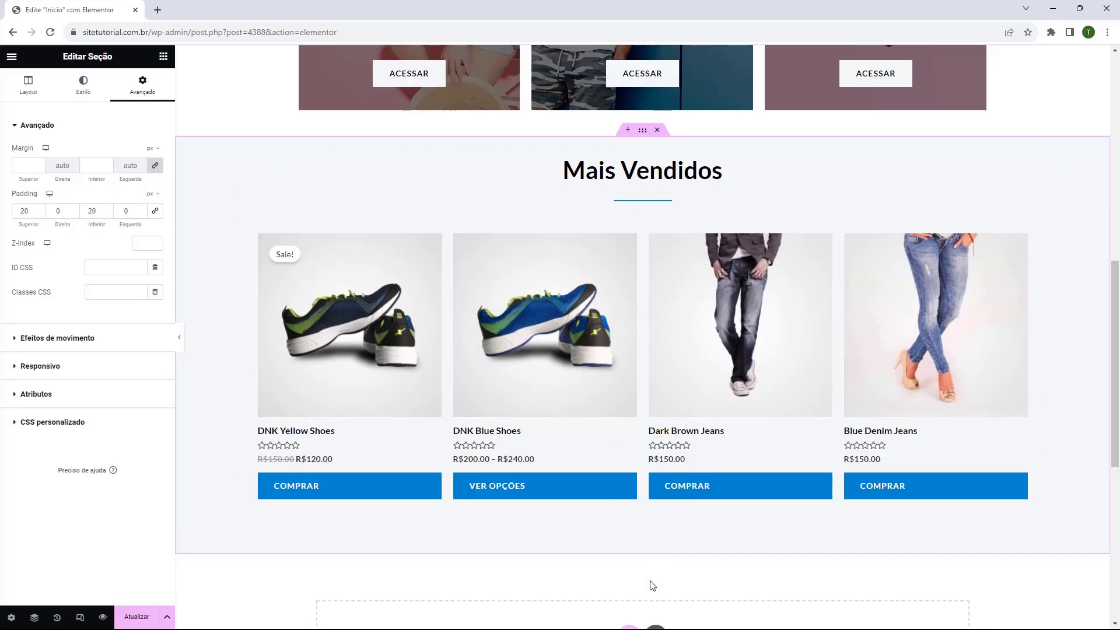
Move the promo cards section with Moda Feminina, Moda Masculina and Acessórios below the Mais Vendidos section.
scroll(651, 583, up, 3)
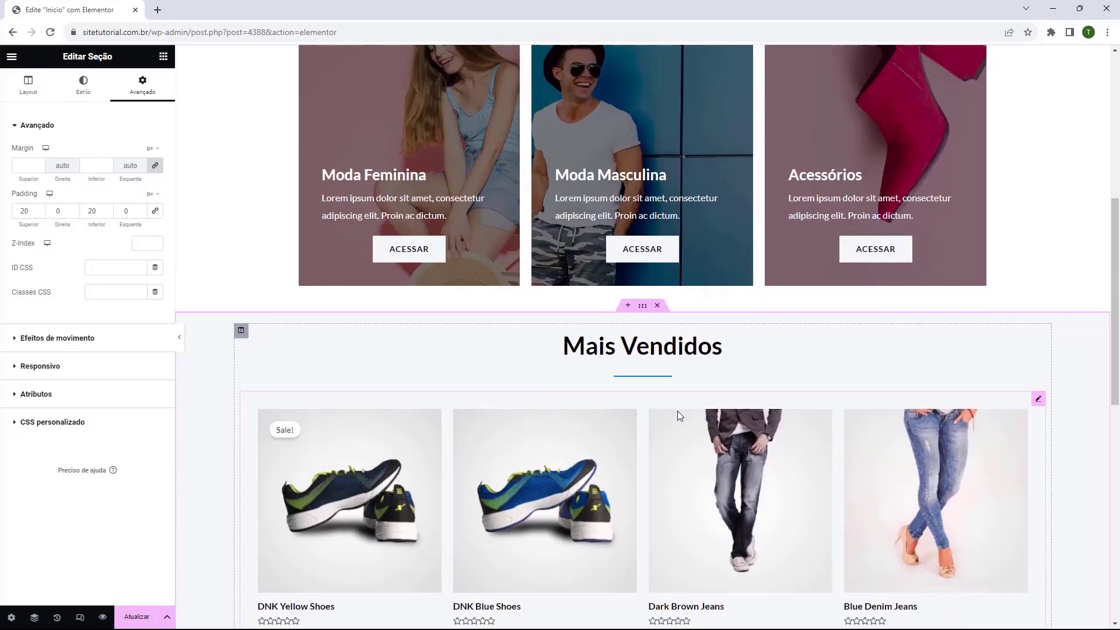
scroll(677, 411, up, 3)
scroll(667, 402, down, 1)
scroll(671, 430, up, 1)
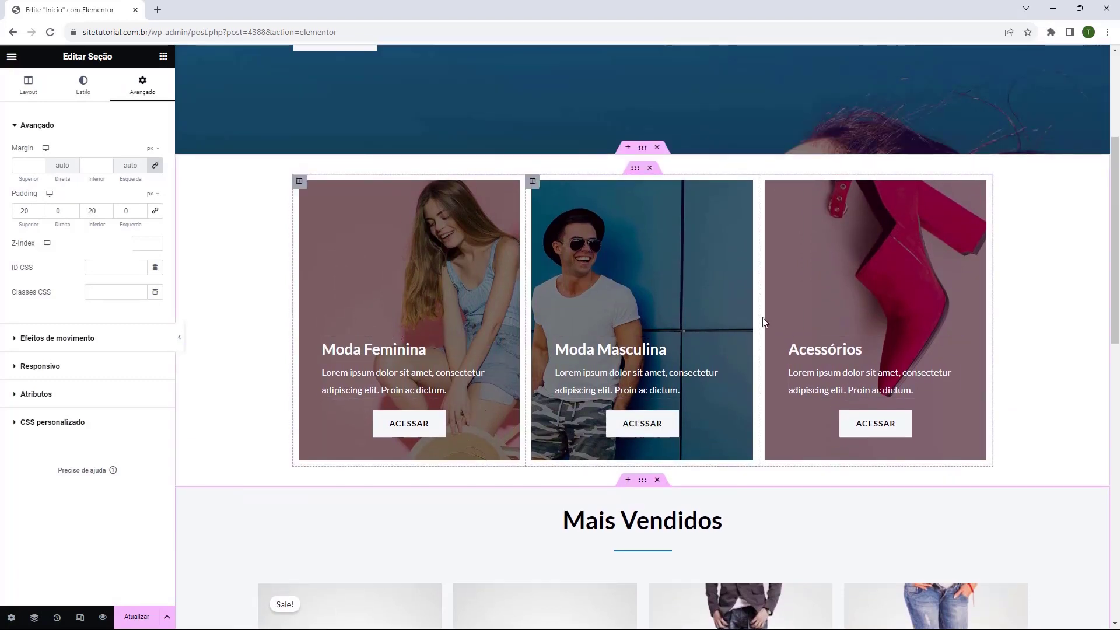
scroll(733, 320, down, 8)
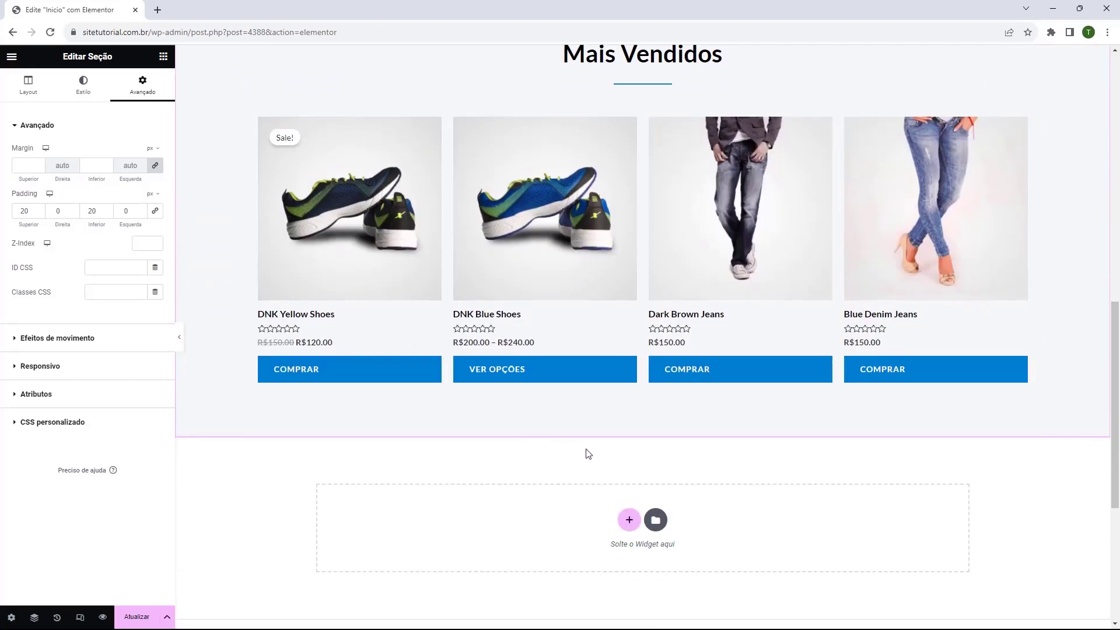
scroll(588, 454, up, 9)
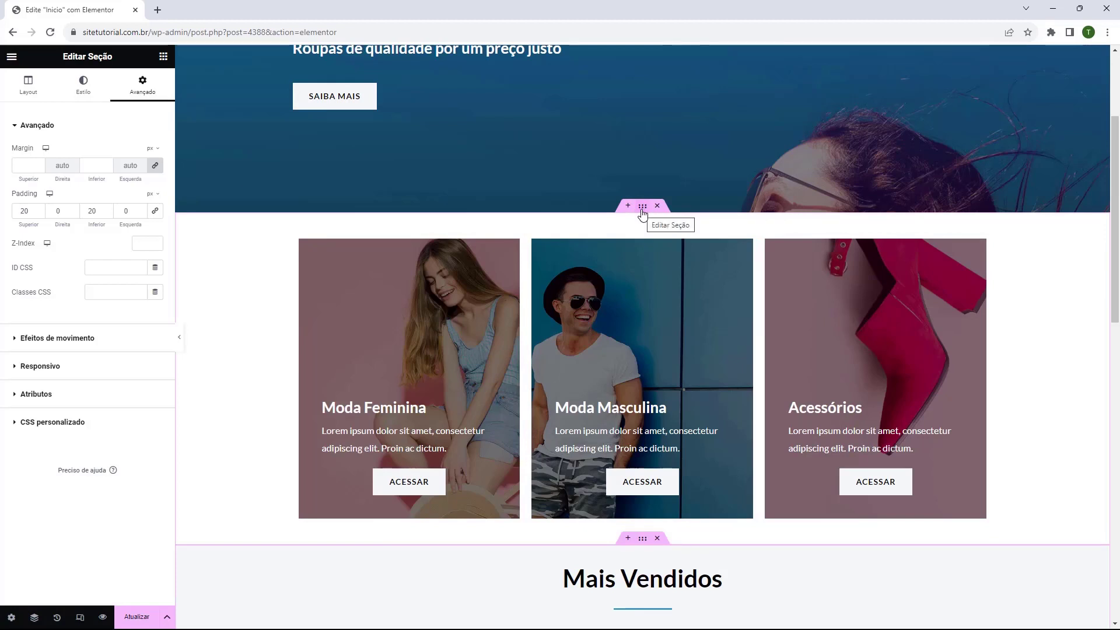
drag(643, 213, 622, 497)
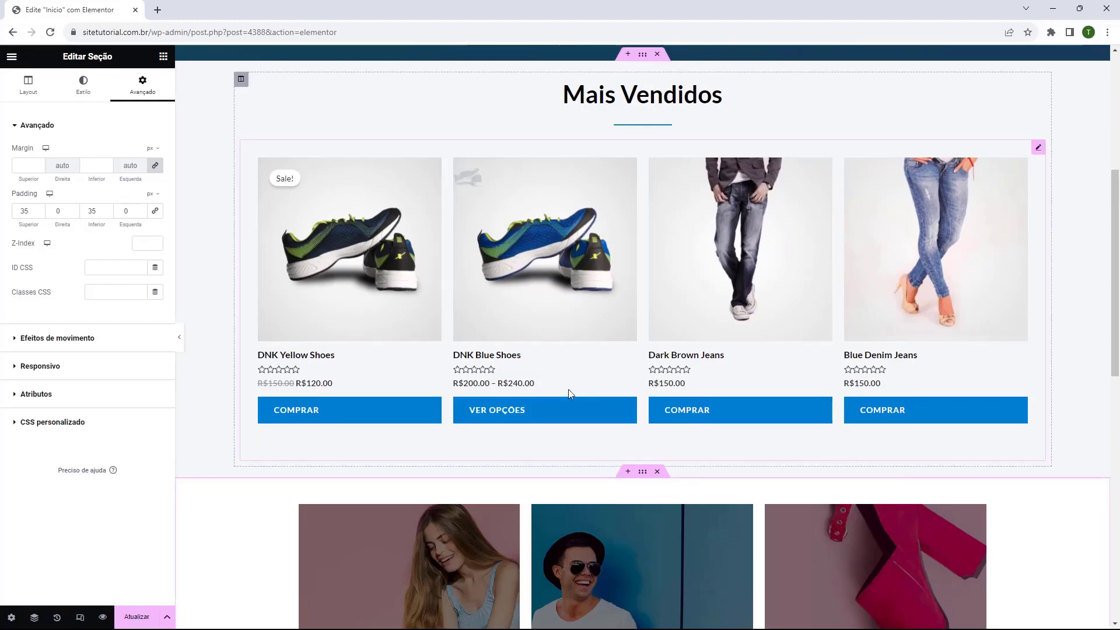
Add a new container with four equal columns between the hero banner and the Mais Vendidos section.
scroll(531, 385, down, 8)
scroll(531, 385, up, 10)
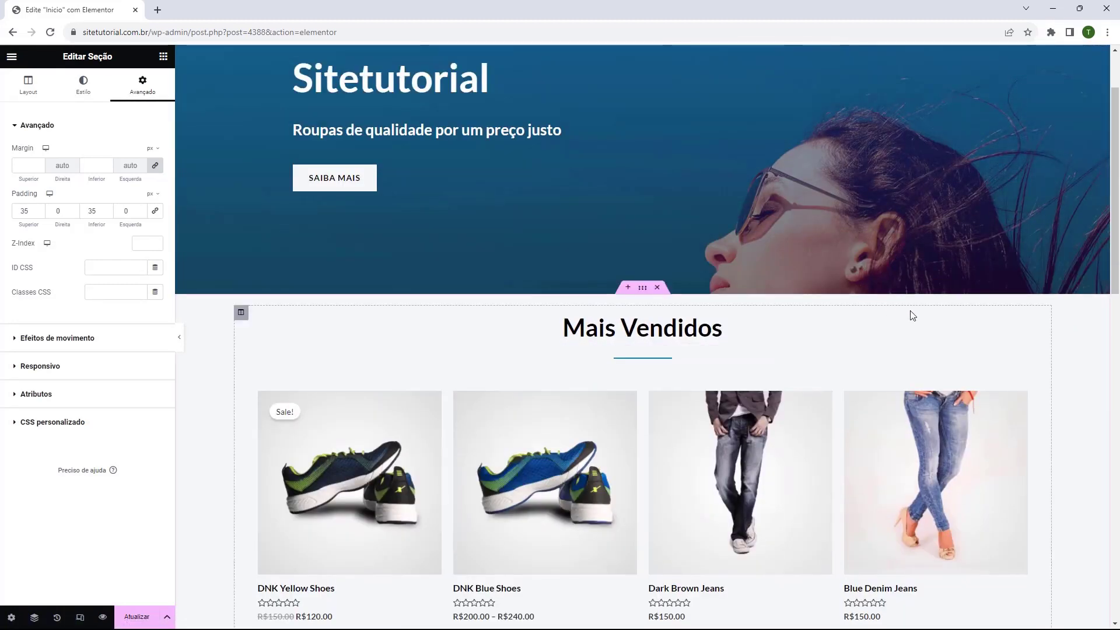
scroll(380, 298, up, 2)
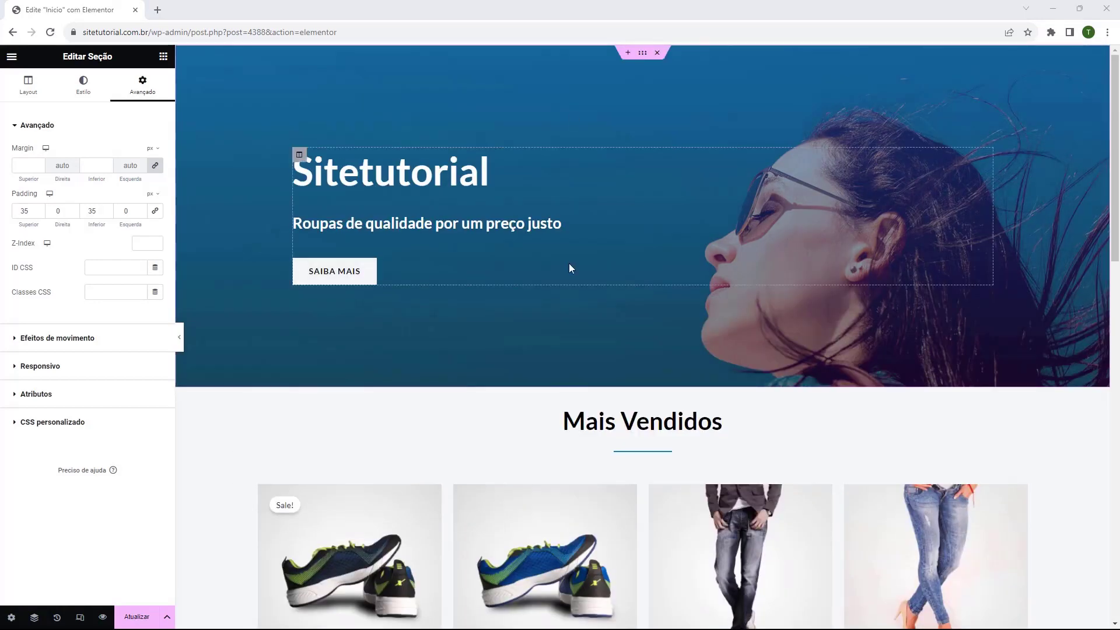
scroll(568, 263, down, 1)
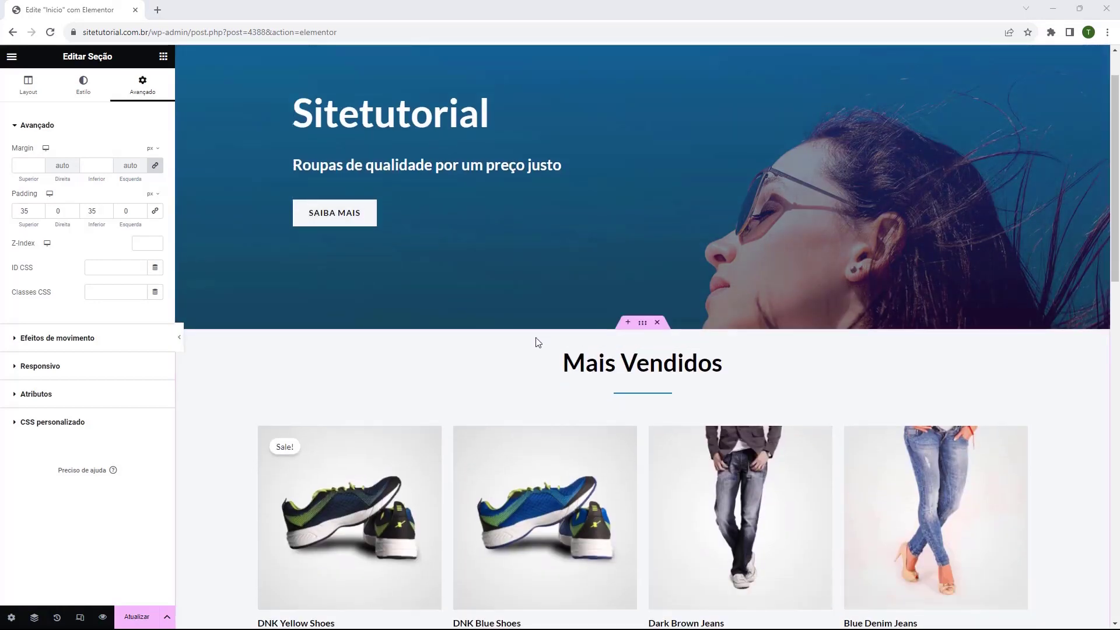
click(628, 327)
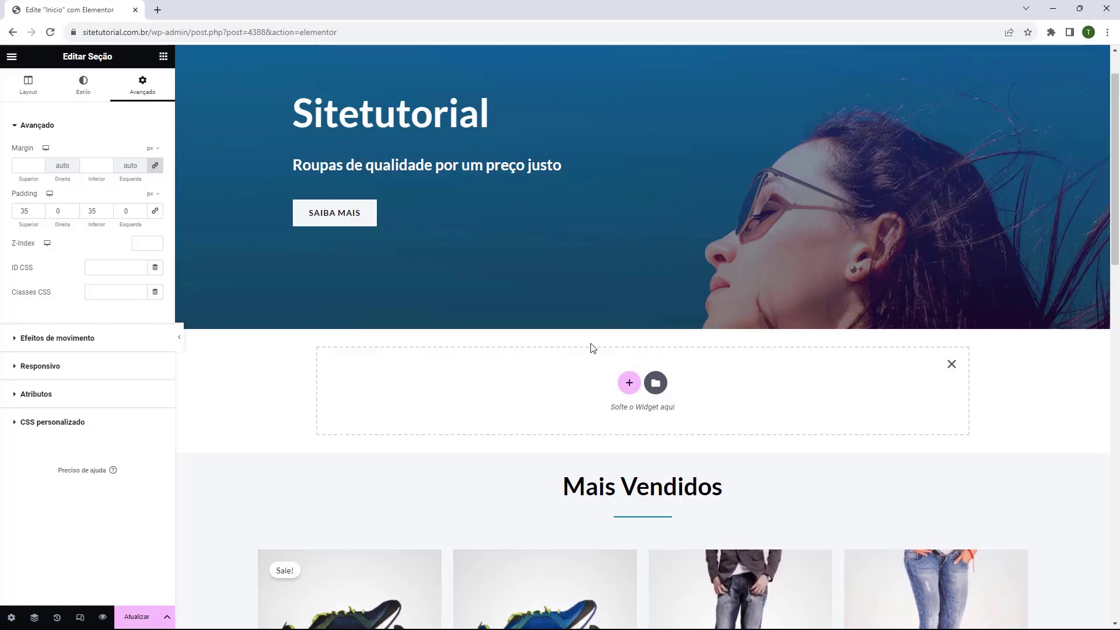
click(630, 384)
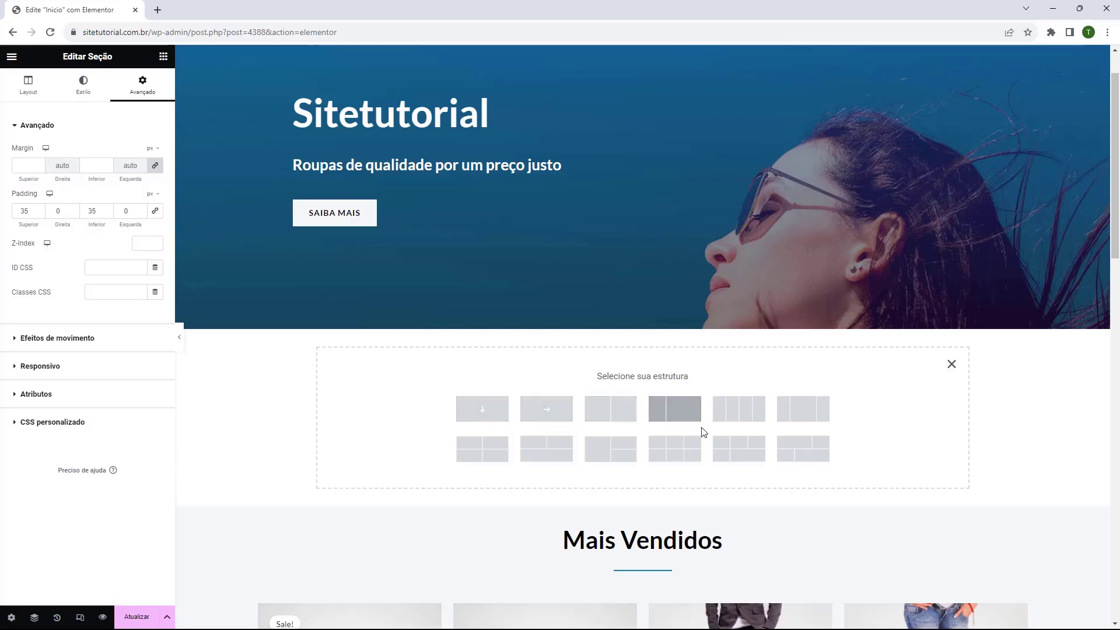
click(738, 422)
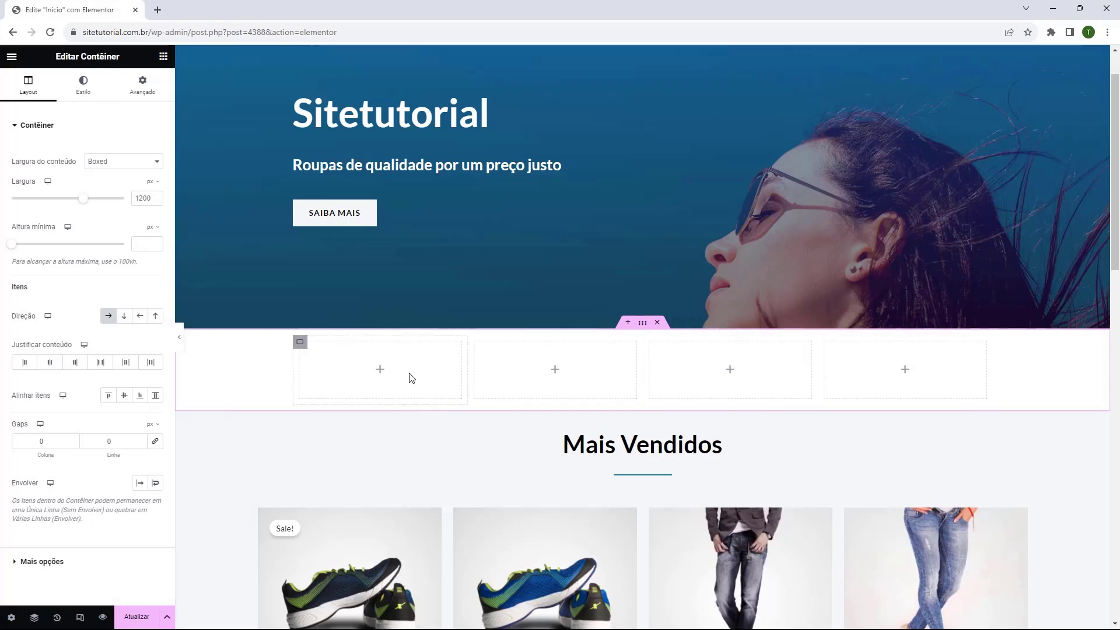
Place the Ícone widget with title and description from the Geral group in the first column of the new container.
click(162, 56)
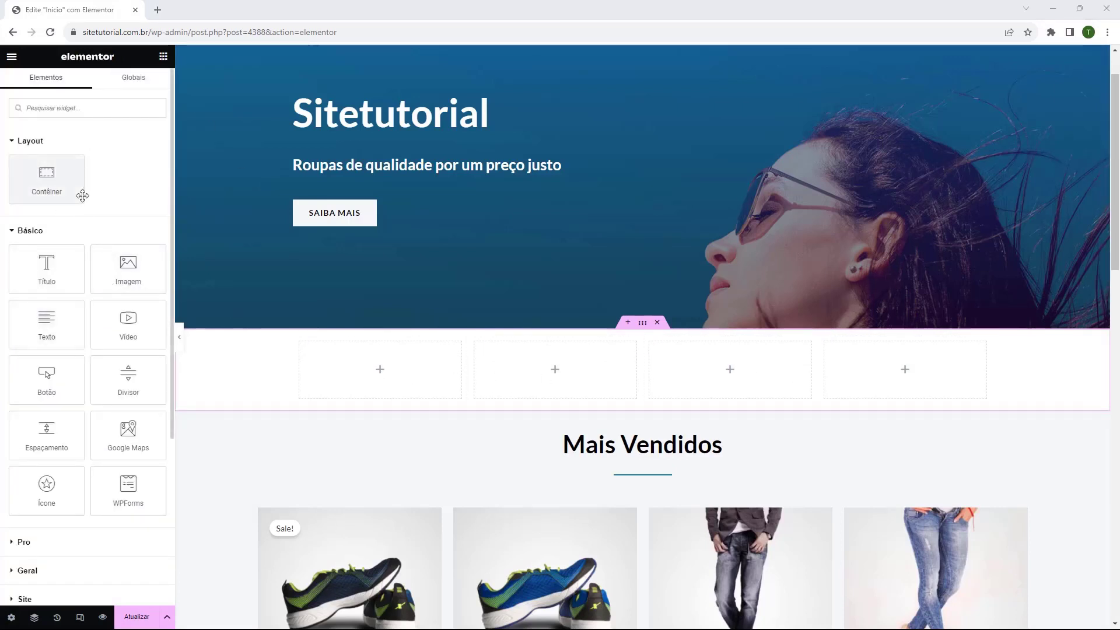
scroll(82, 193, down, 2)
click(44, 449)
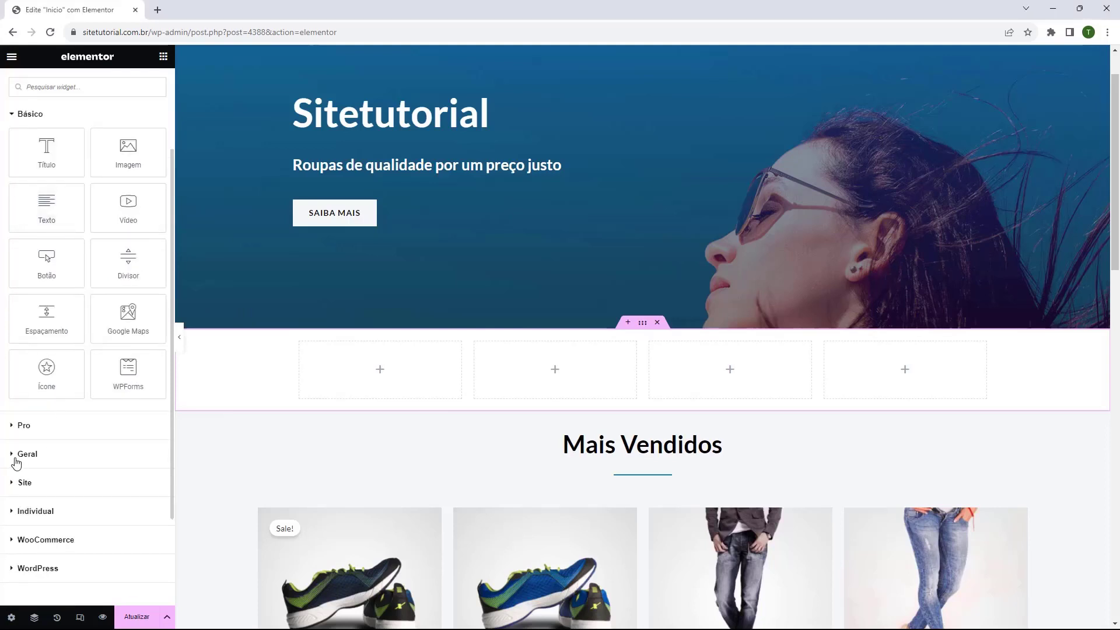
scroll(53, 304, down, 4)
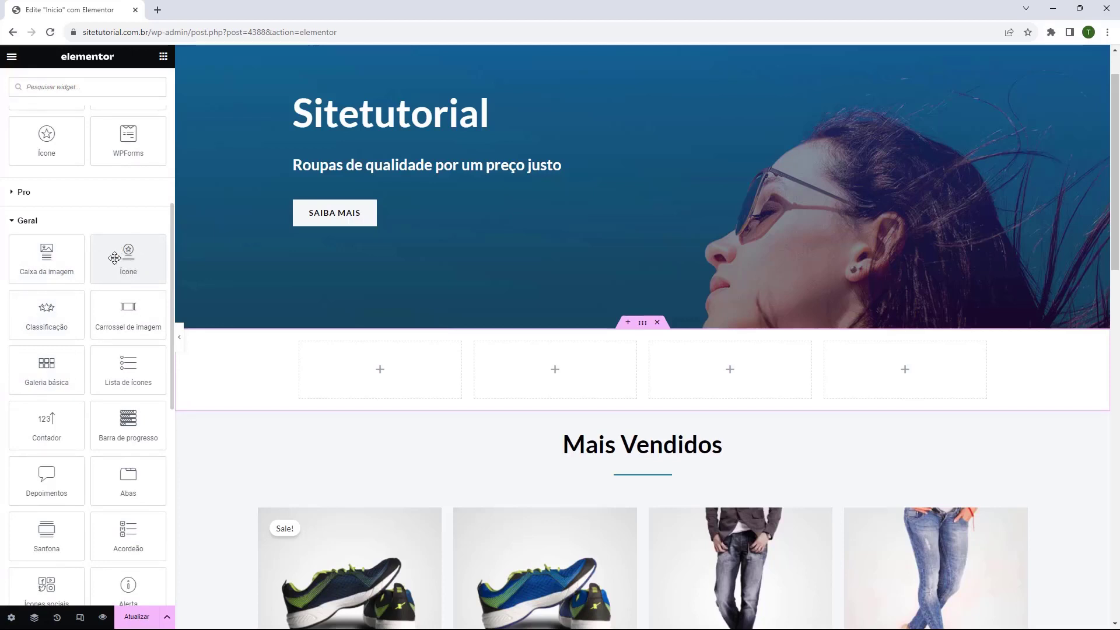
drag(117, 255, 370, 366)
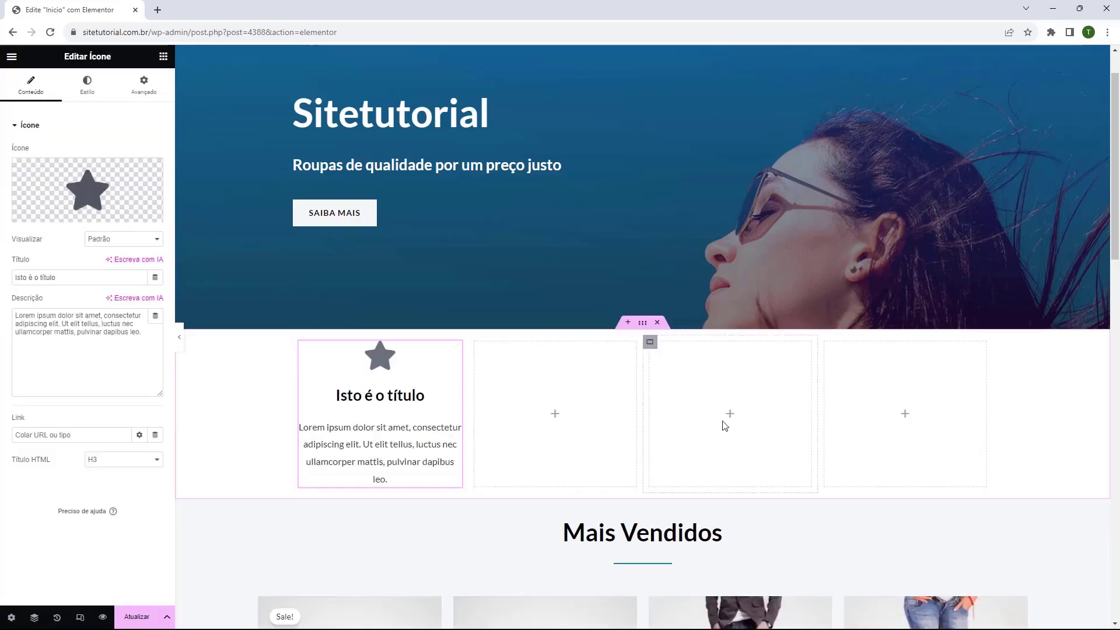
Set the icon box title to "PAGUE PELO PIX" and its description to "Ganhe 5% OFF em pagamentos via PIX".
mouse_move(69, 193)
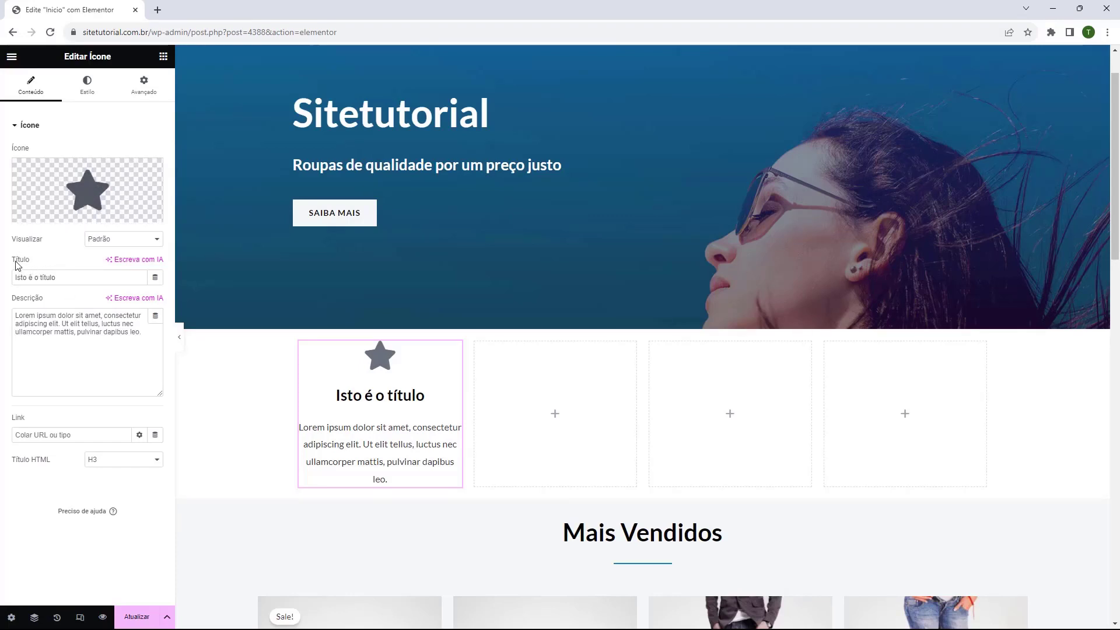
triple_click(65, 274)
text(PAGUE PELO PIX)
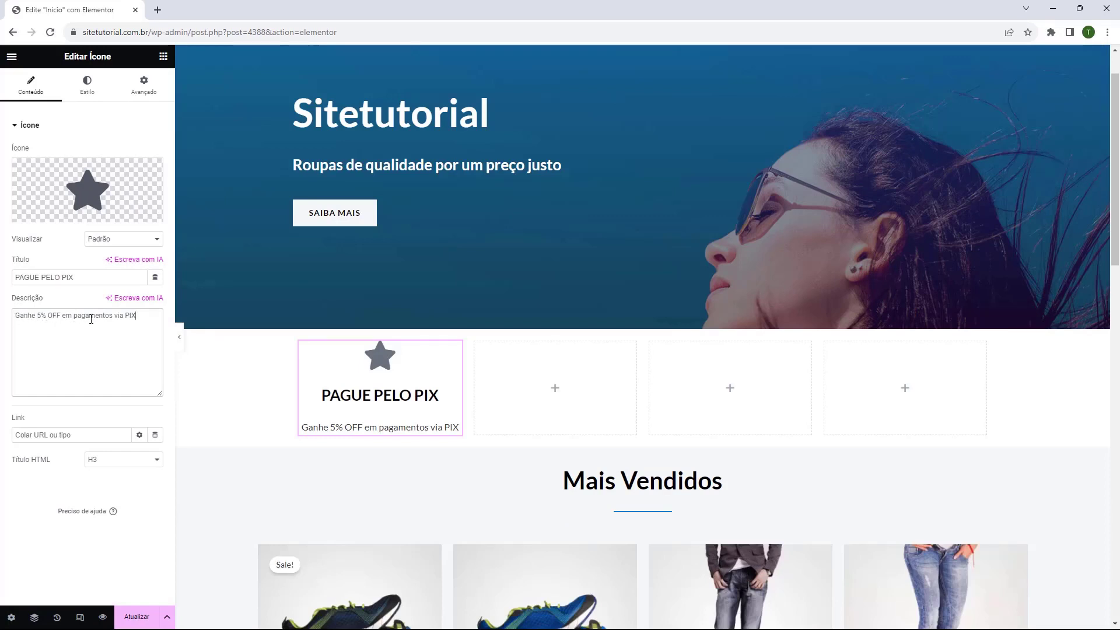
Replace the star with the wavy banknote icon with corner details, found by searching the icon library for "money".
mouse_move(90, 184)
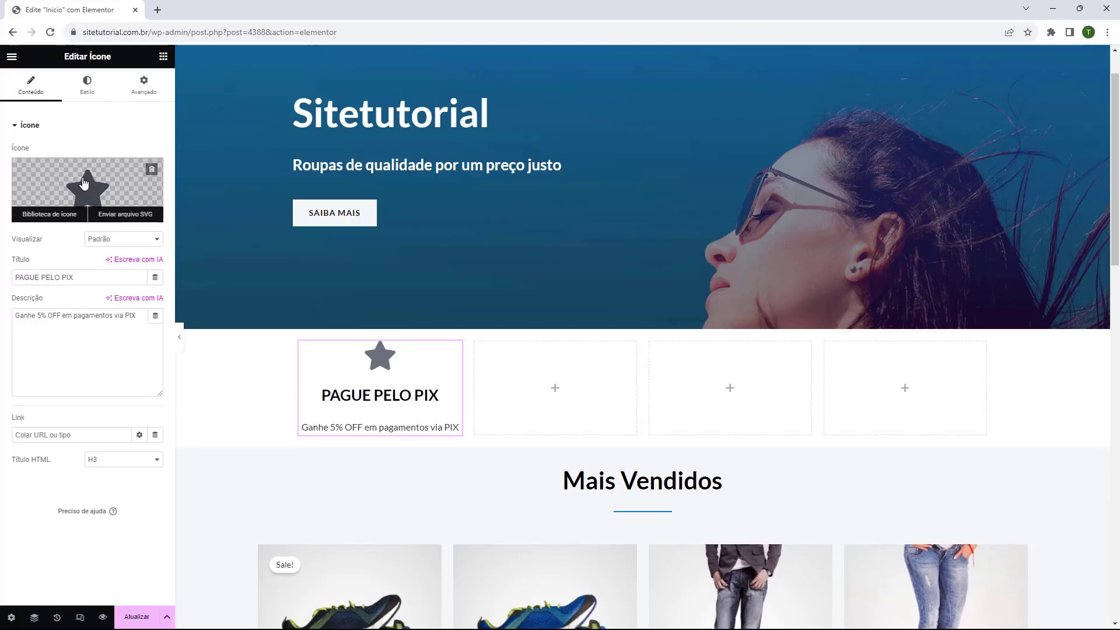
click(84, 183)
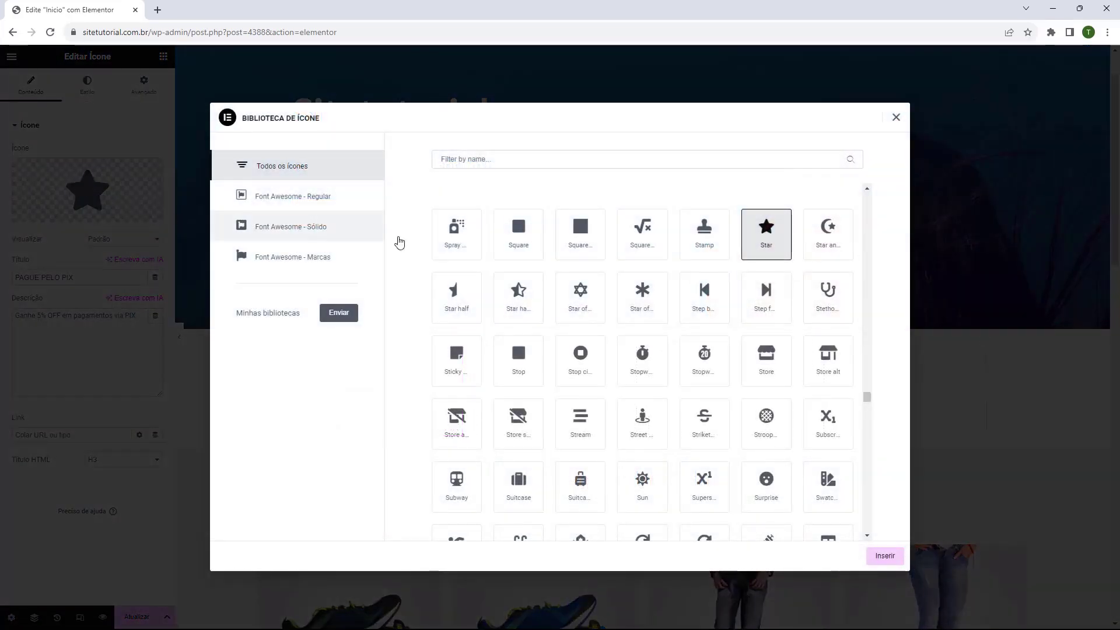
scroll(515, 255, down, 8)
scroll(493, 260, down, 10)
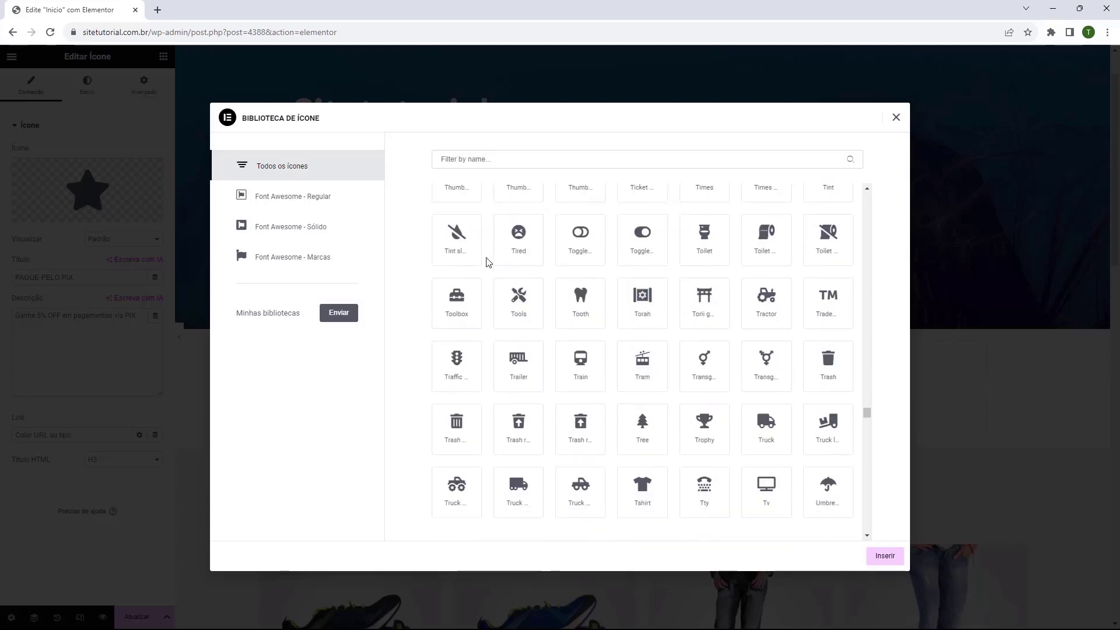
scroll(485, 262, down, 10)
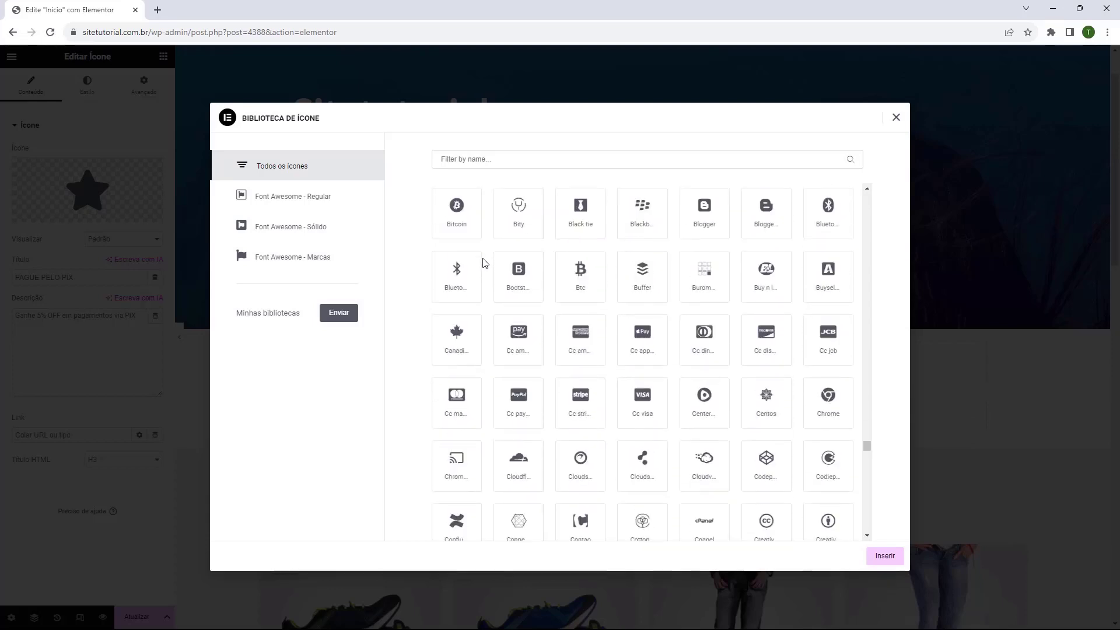
scroll(513, 315, down, 10)
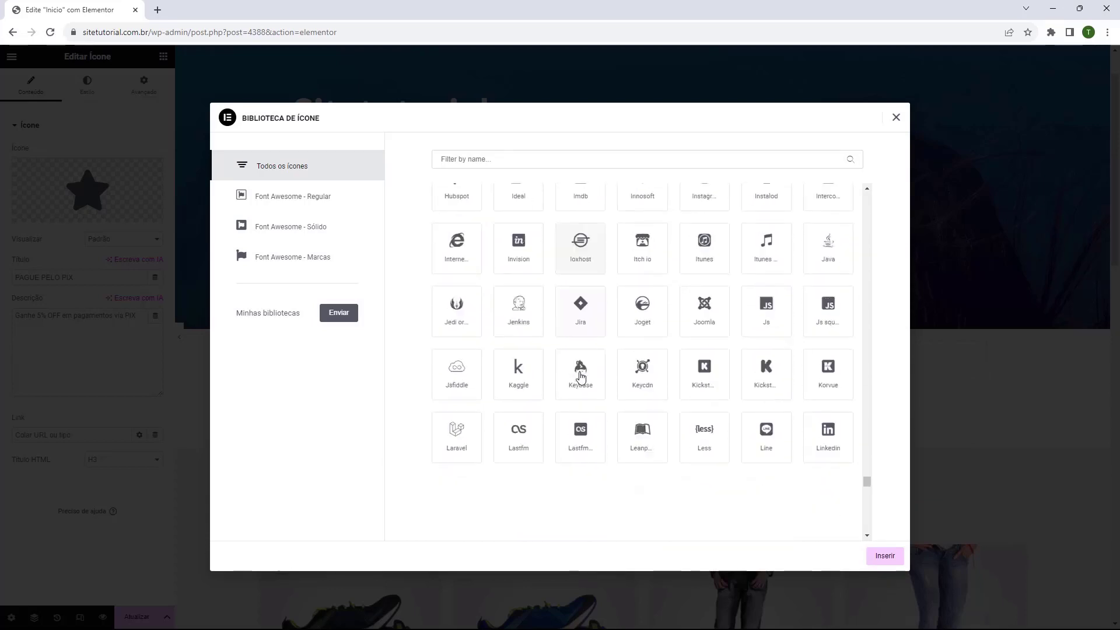
scroll(469, 342, up, 20)
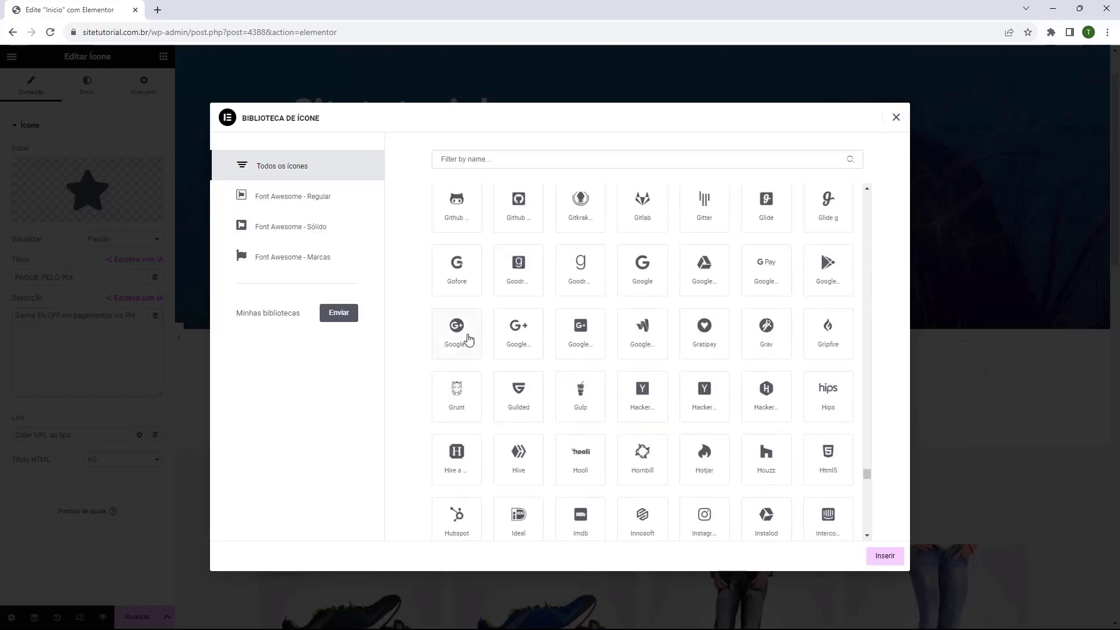
click(488, 159)
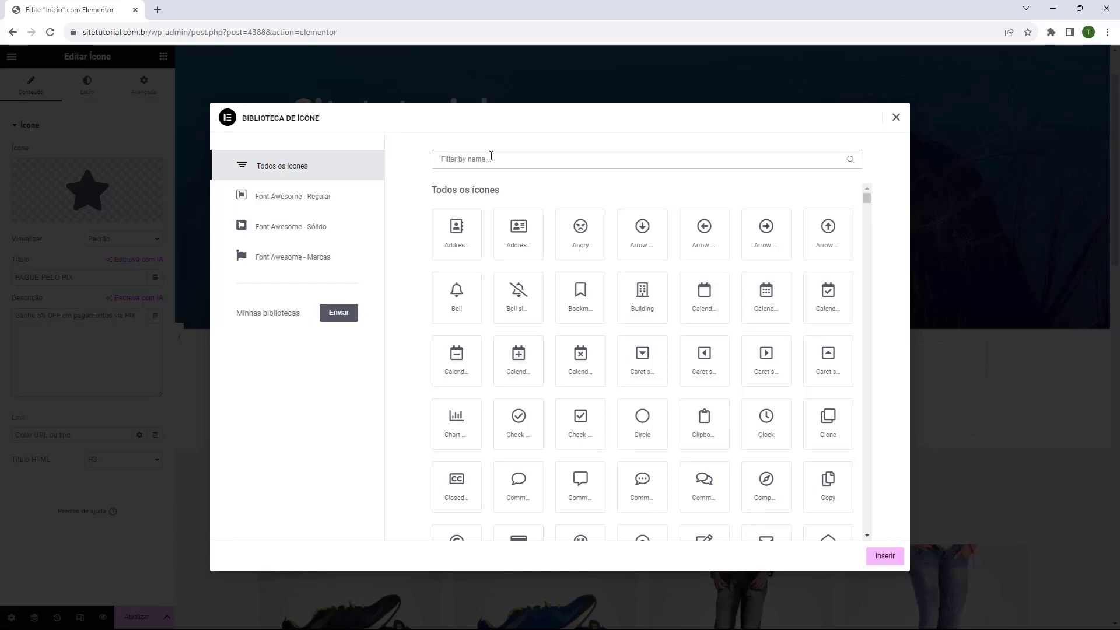
text(money)
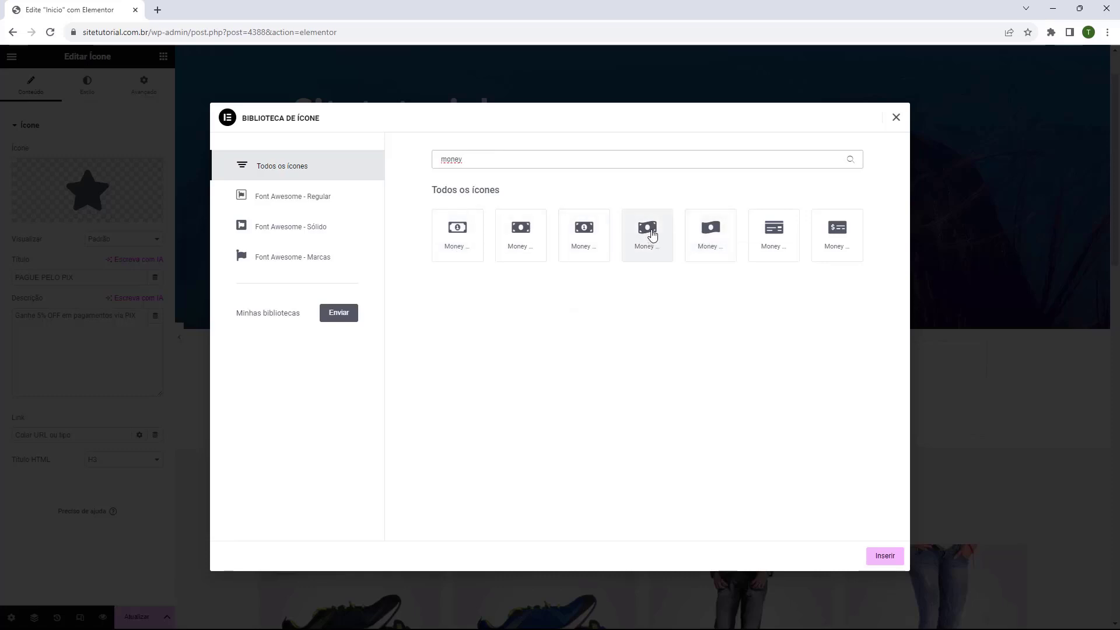
click(652, 235)
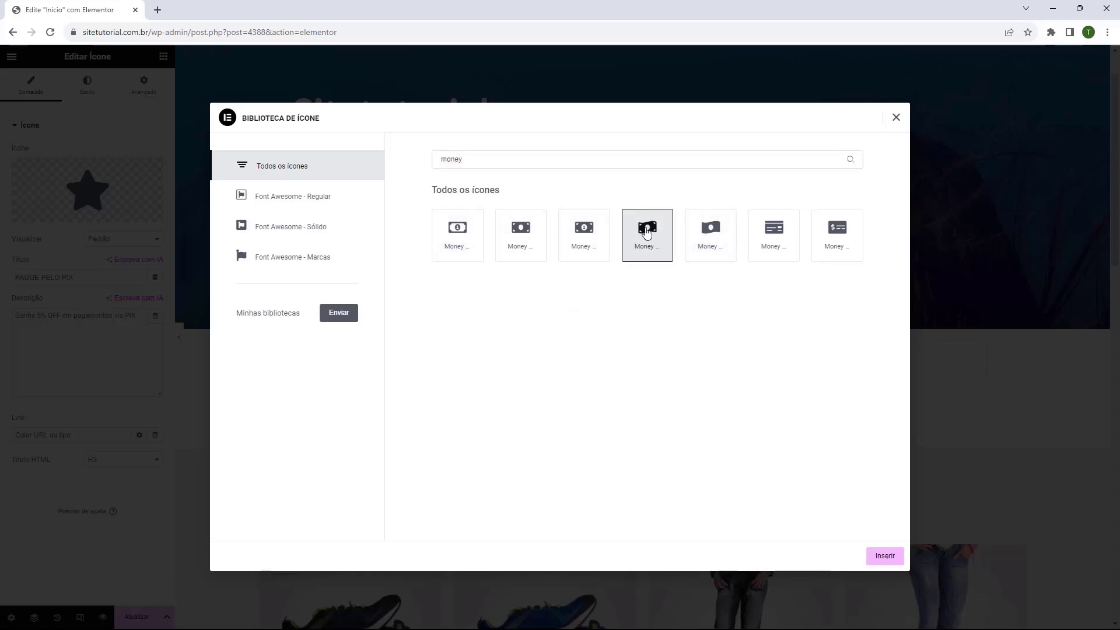
click(877, 553)
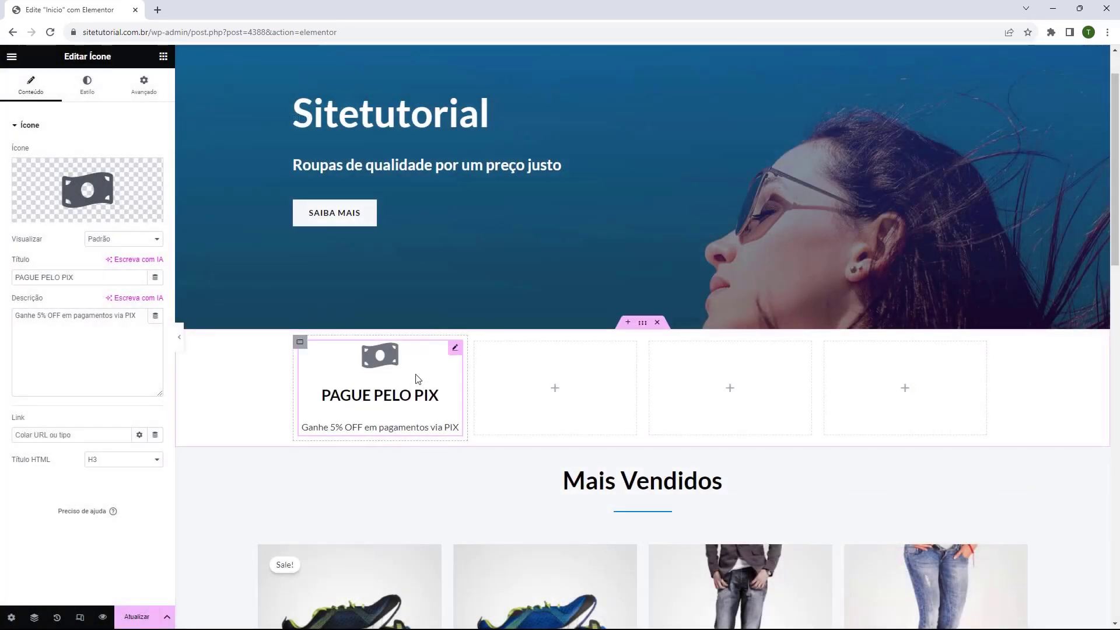
Try the left and right icon positions and the vertical alignments for the PAGUE PELO PIX box, ending on Superior.
click(85, 92)
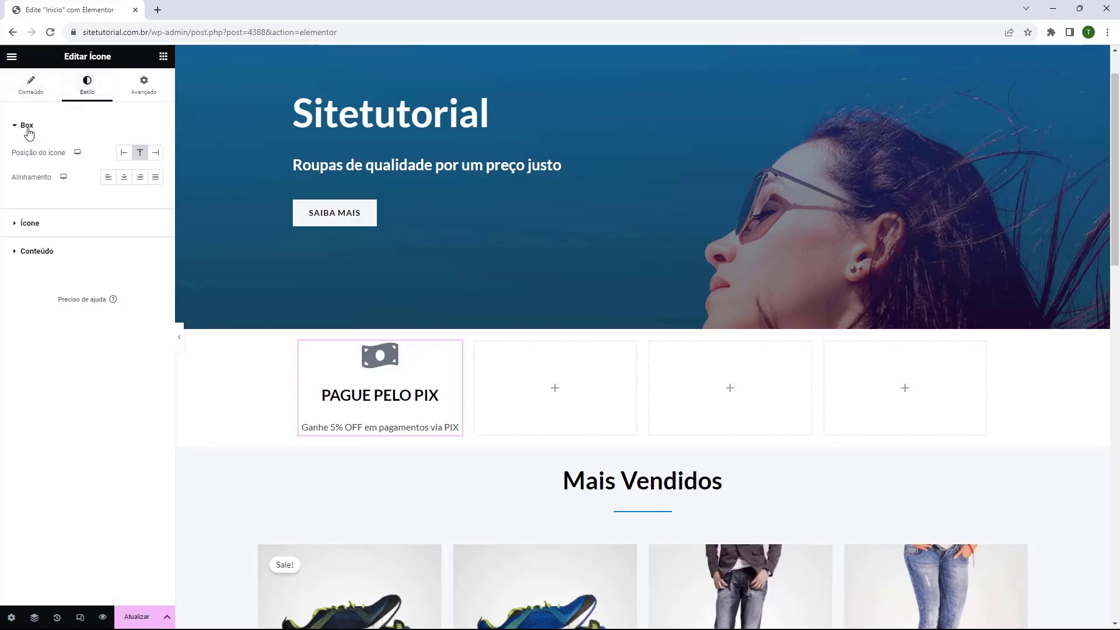
click(123, 154)
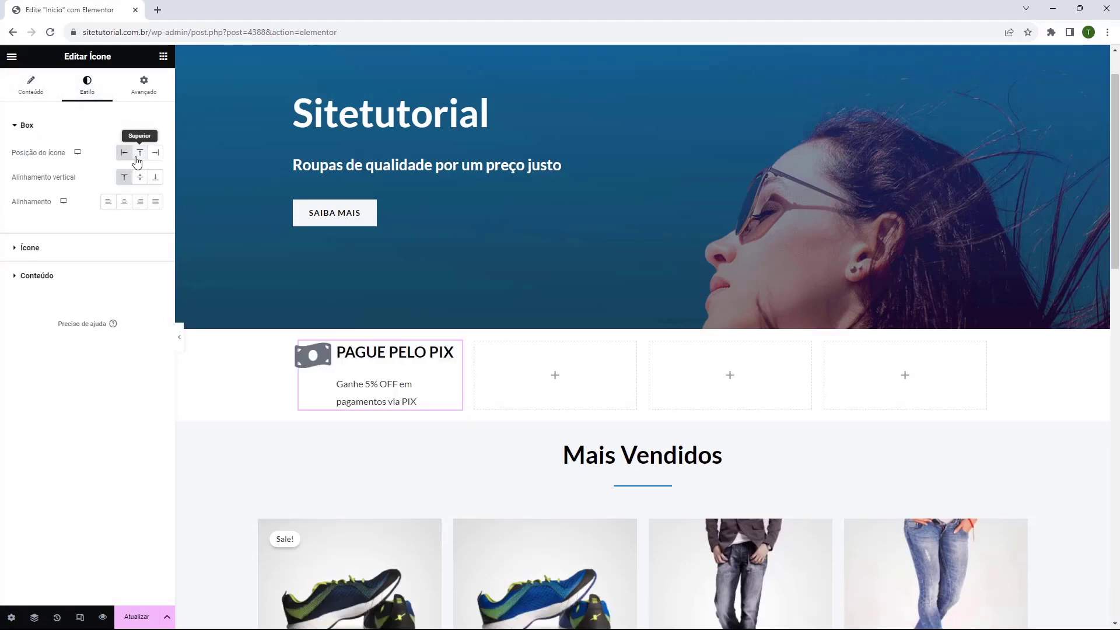
click(139, 154)
click(155, 153)
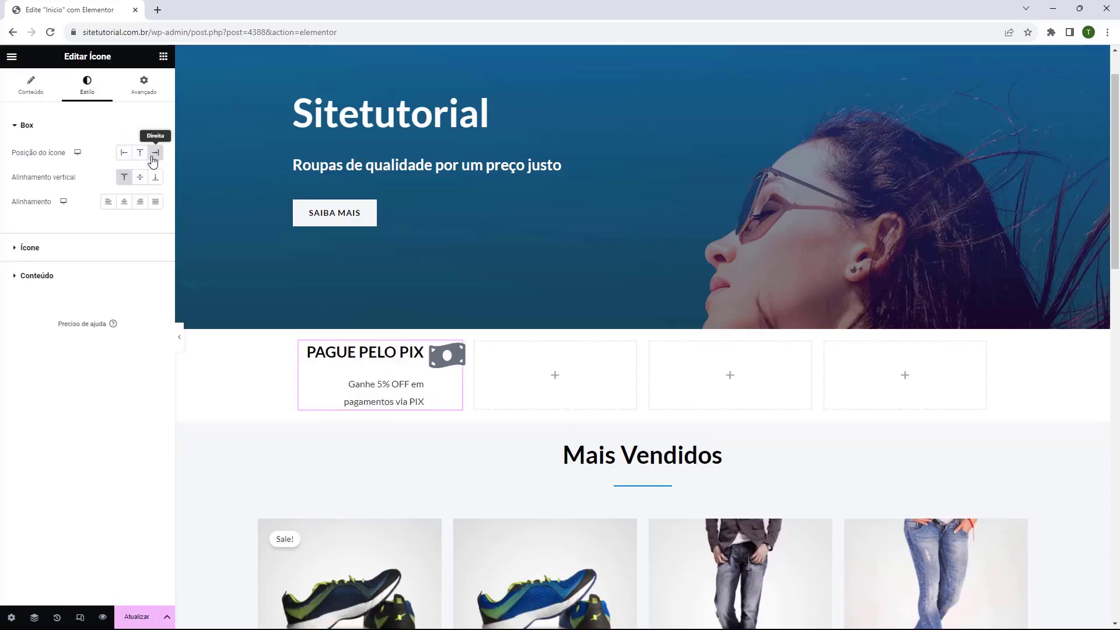
click(140, 153)
click(124, 153)
click(140, 177)
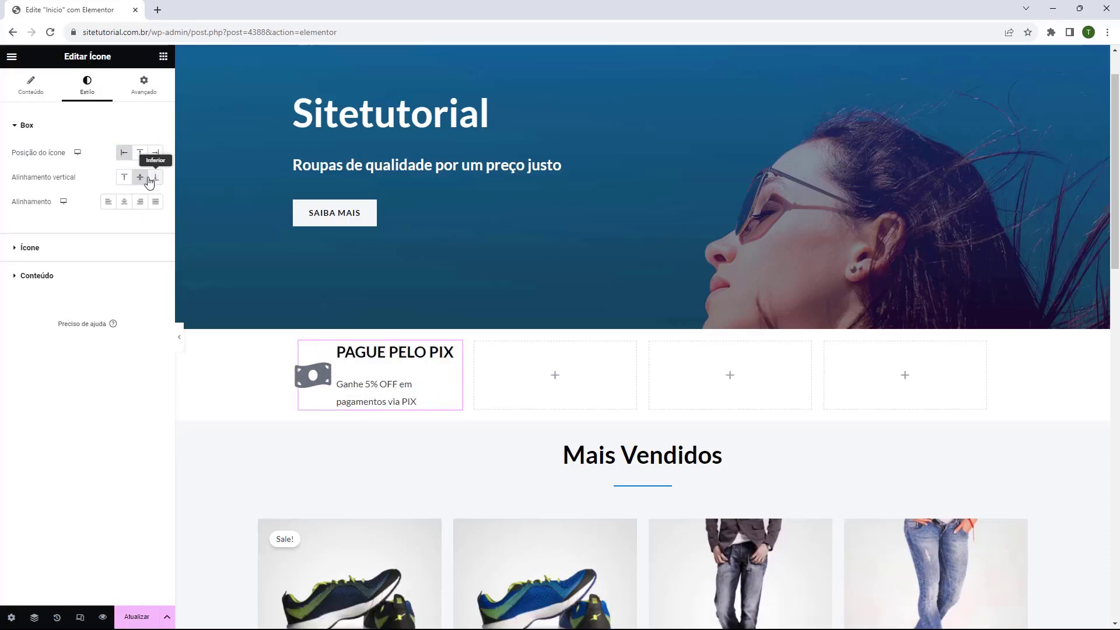
click(155, 177)
click(127, 177)
click(140, 153)
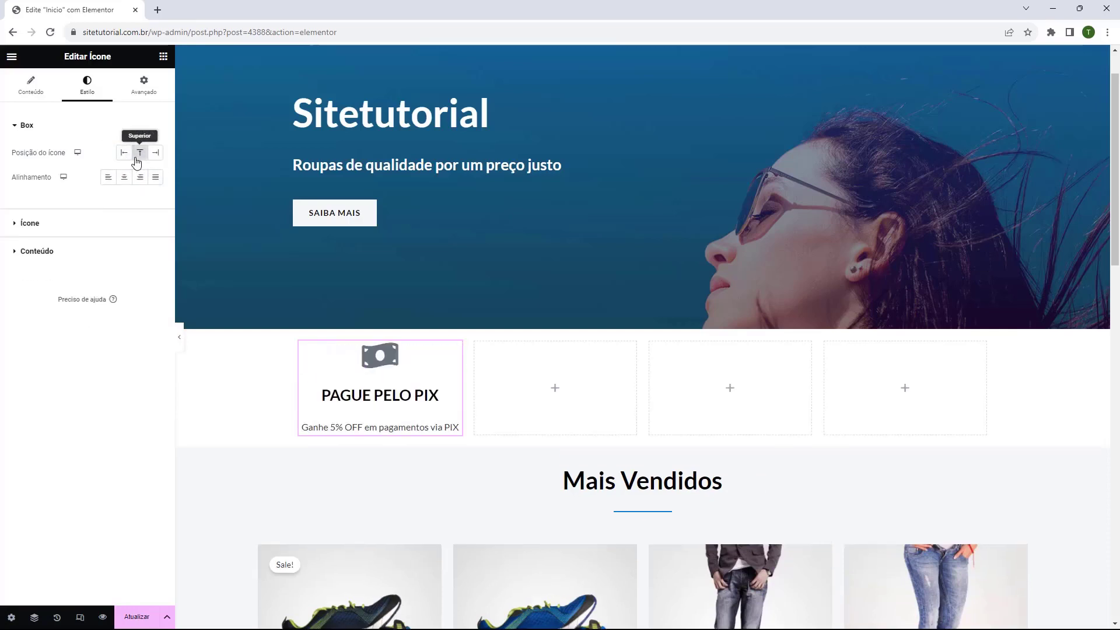
Try the alignment options for the PAGUE PELO PIX box and set its alignment to centered.
click(109, 177)
click(126, 177)
click(140, 177)
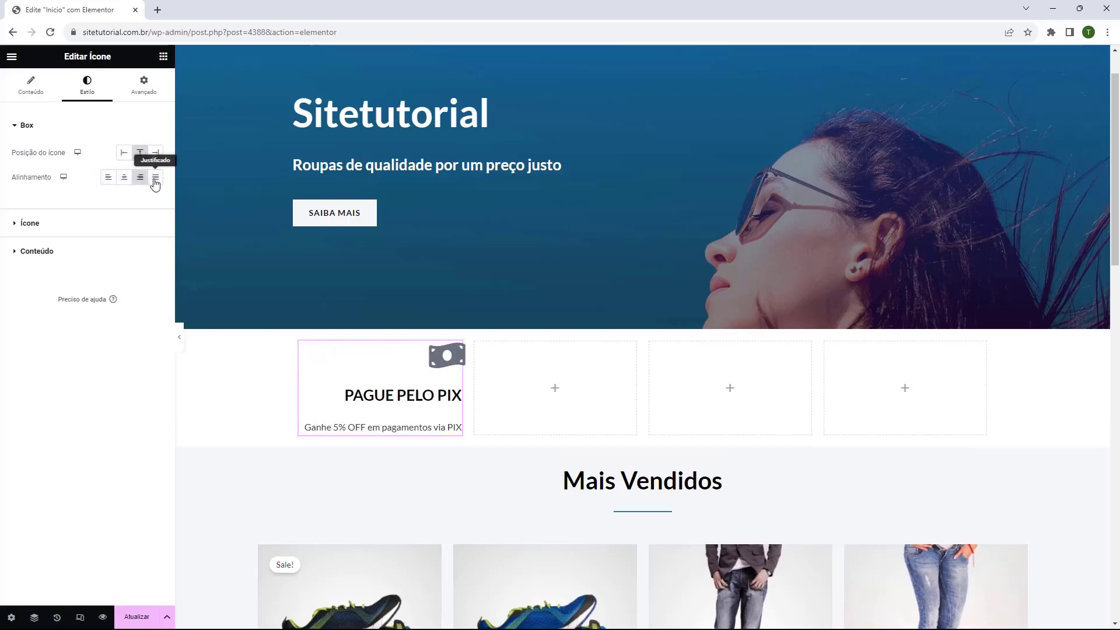
click(155, 177)
click(128, 178)
Set the banknote icon's spacing to 0 px and its primary color to black, #000000.
click(30, 222)
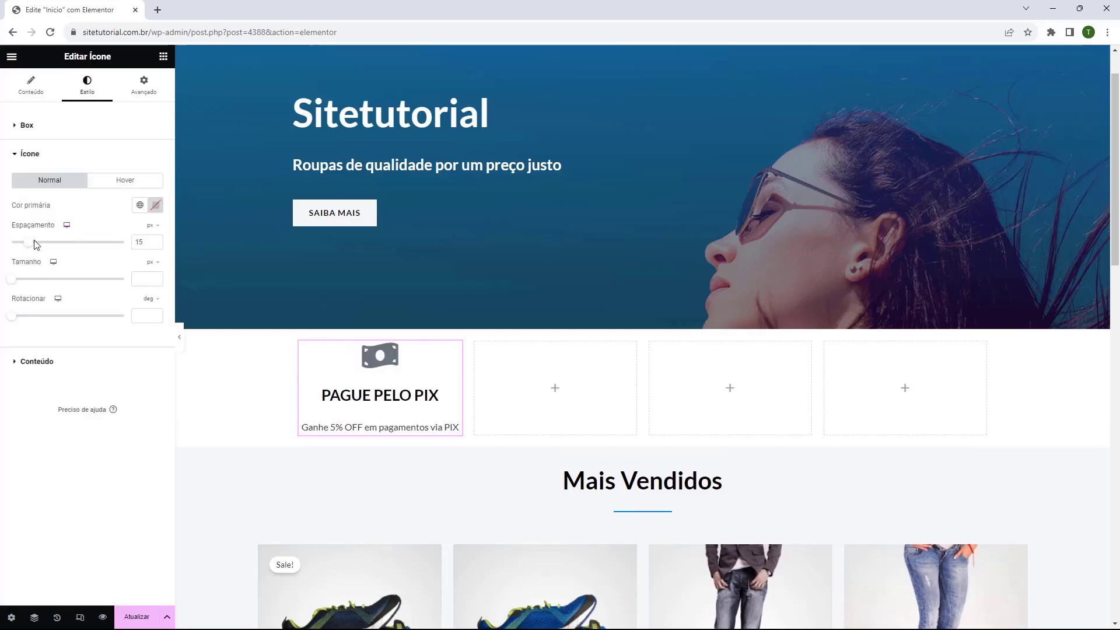
mouse_move(33, 247)
mouse_down()
mouse_move(47, 246)
mouse_move(16, 246)
mouse_up()
click(155, 205)
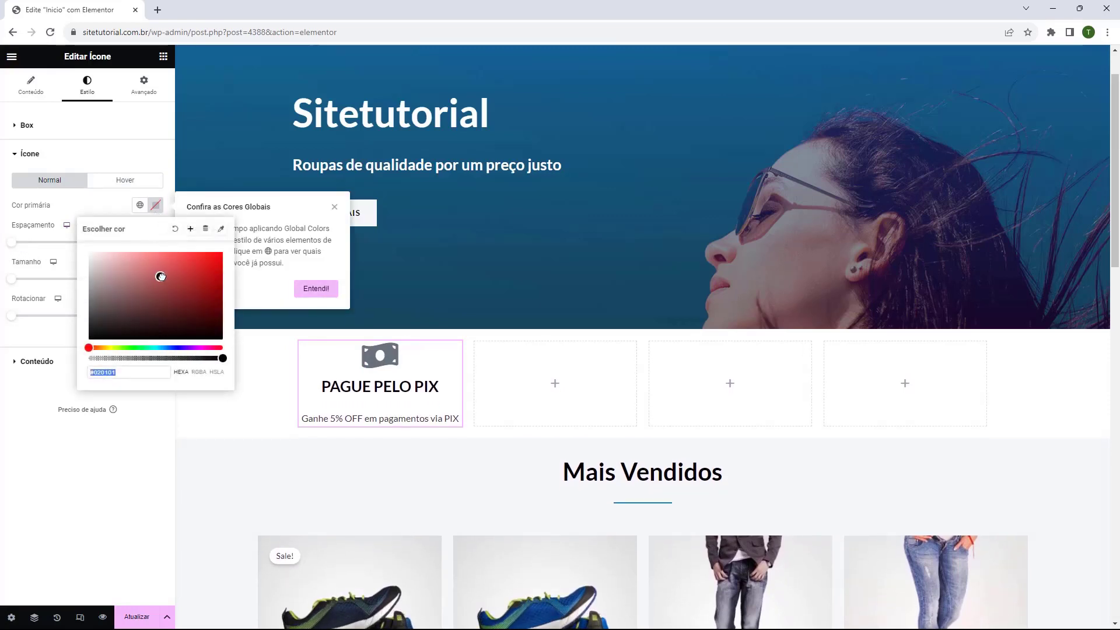
click(199, 272)
drag(200, 272, 224, 251)
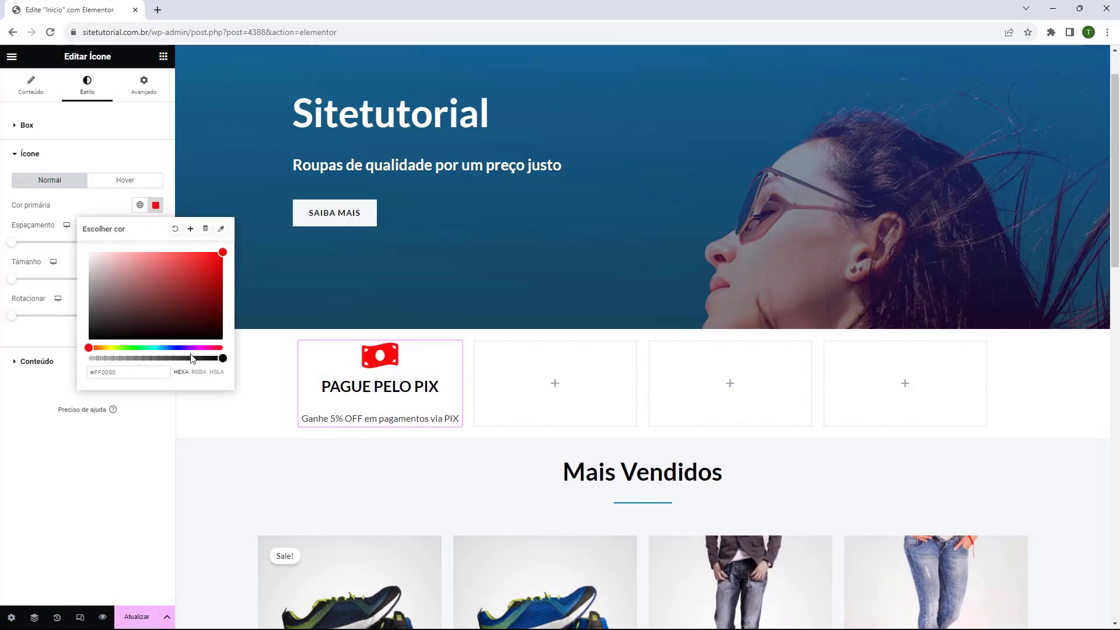
drag(180, 348, 174, 348)
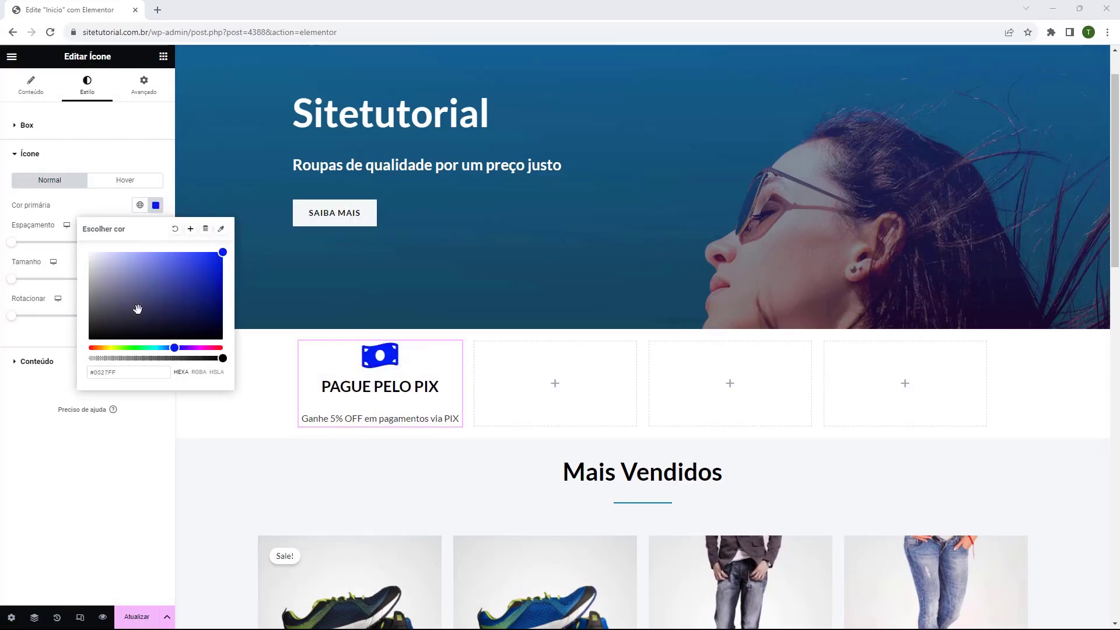
drag(135, 308, 88, 340)
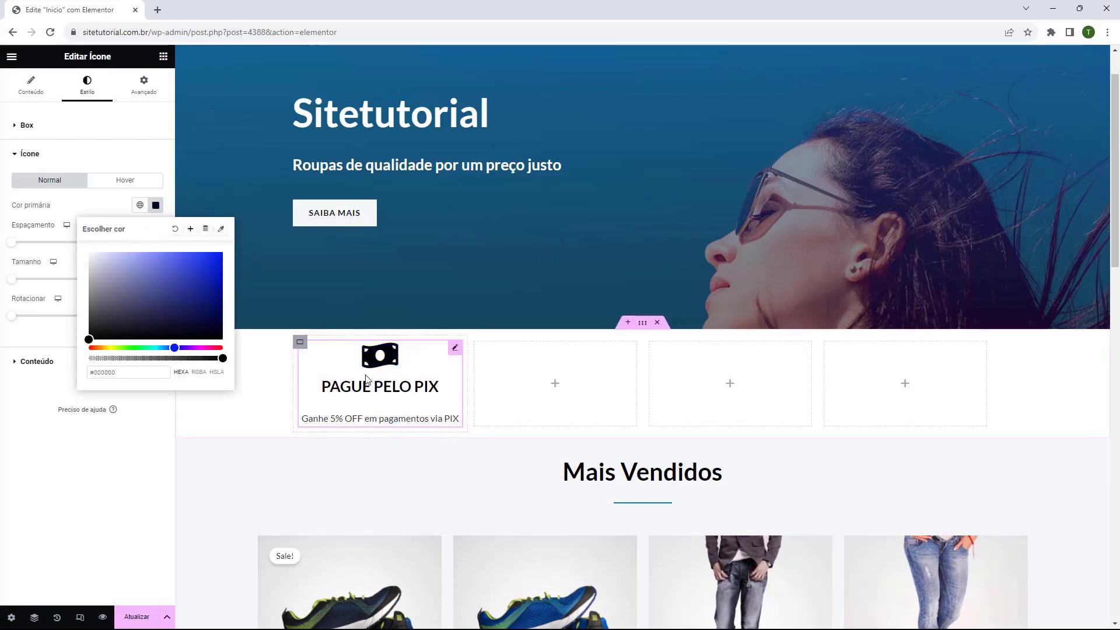
click(337, 412)
Set the banknote icon's size to 65 px and rotation to 0 deg, and open the Conteúdo style settings.
drag(11, 281, 12, 318)
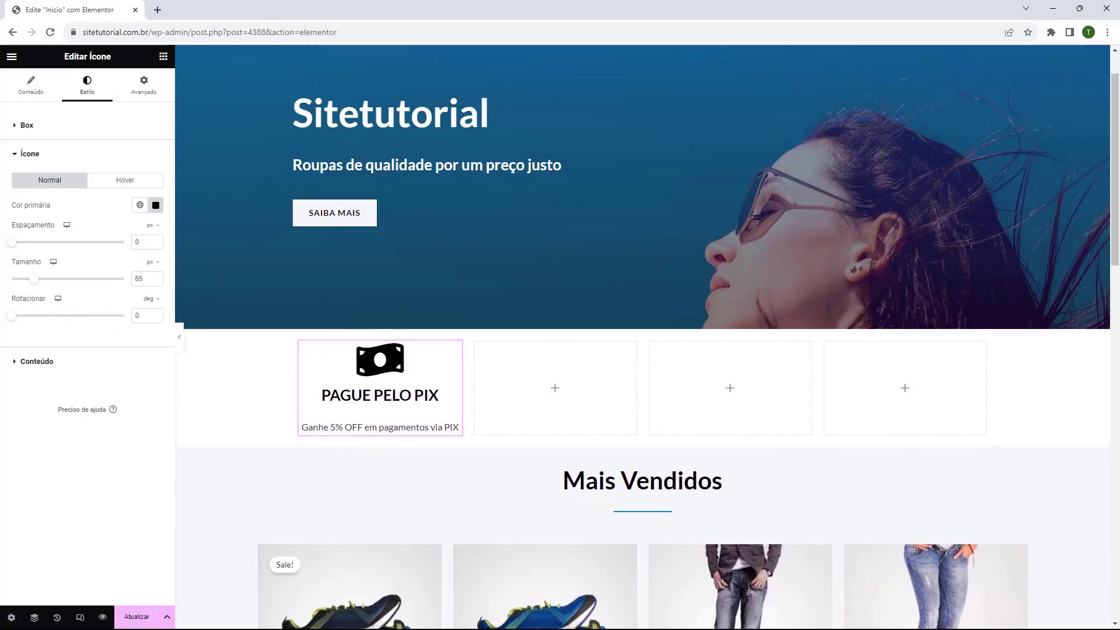
click(59, 364)
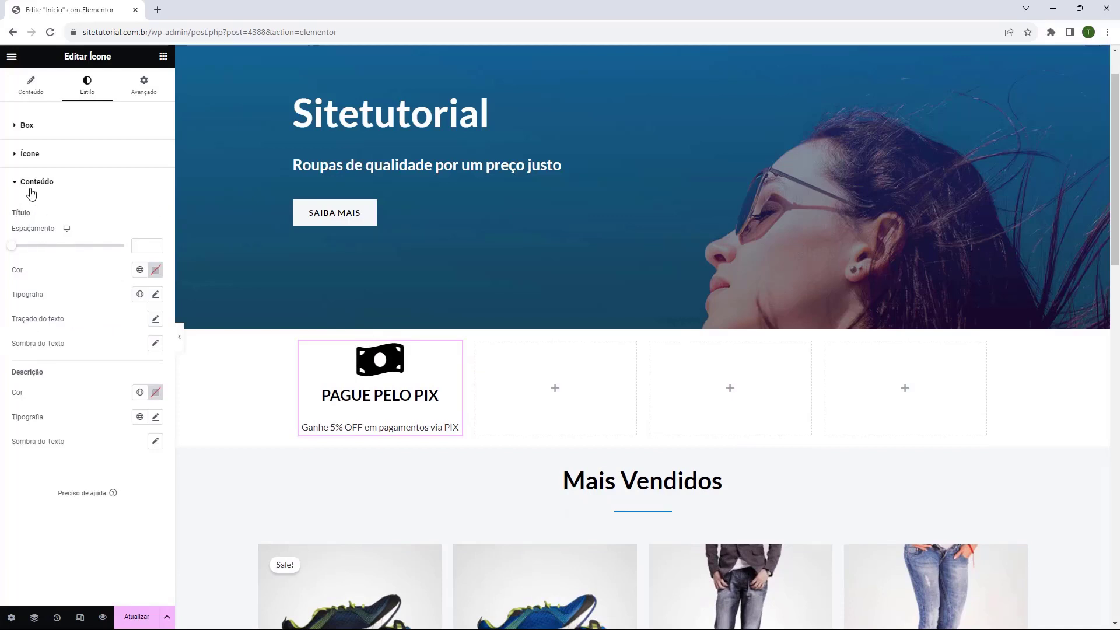
Set the PAGUE PELO PIX title spacing to 0 and the banknote icon's size to 54 px.
click(12, 249)
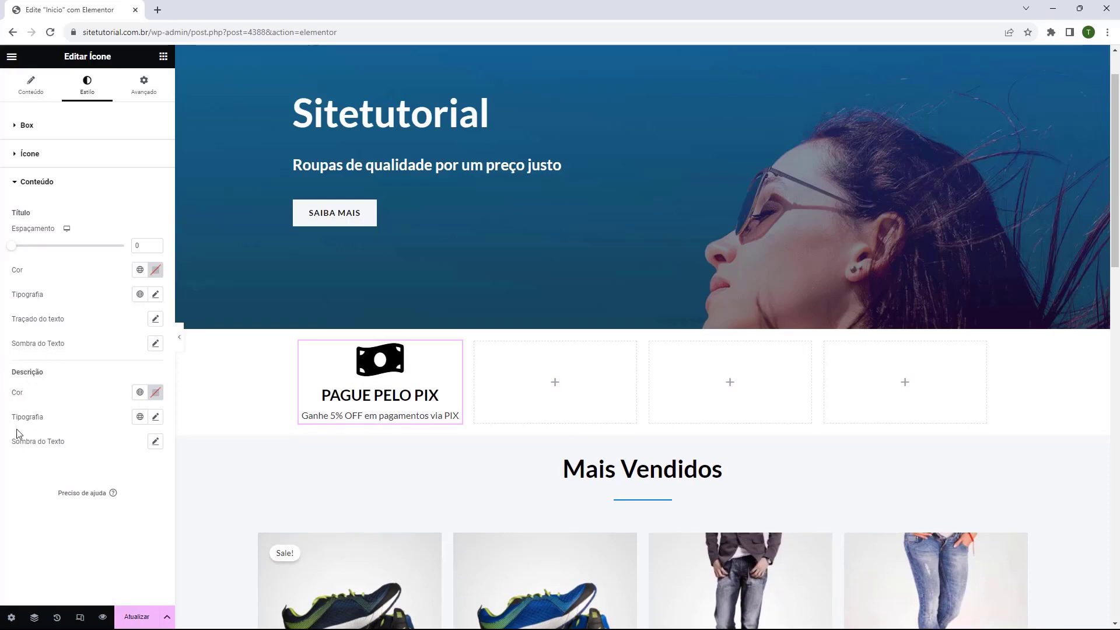
click(39, 165)
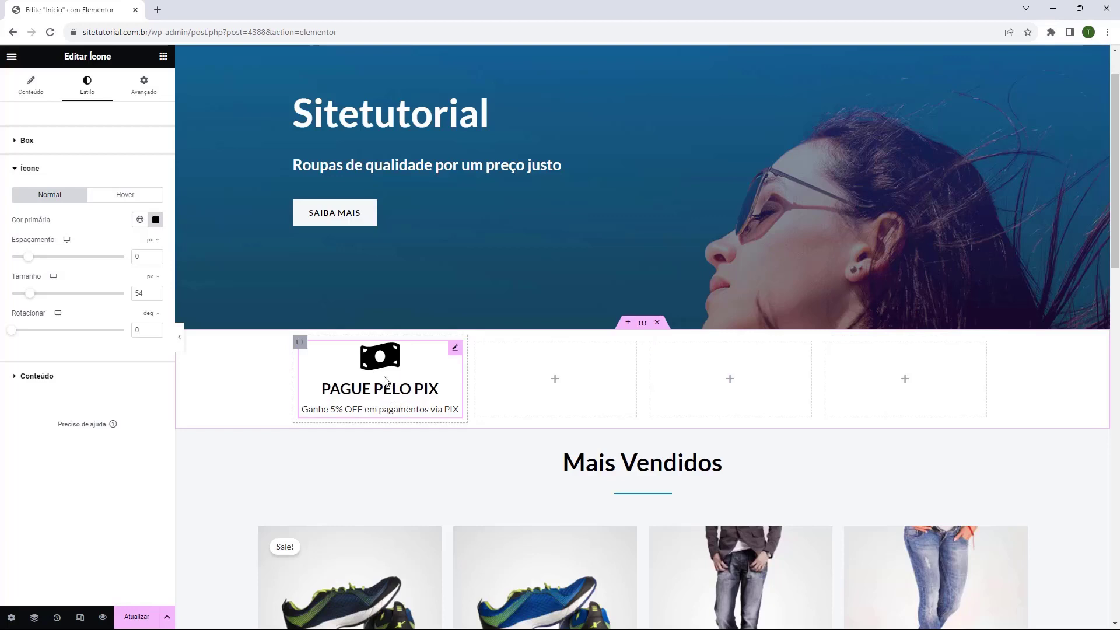
Duplicate the PAGUE PELO PIX box and place the copy in the second column.
right_click(455, 354)
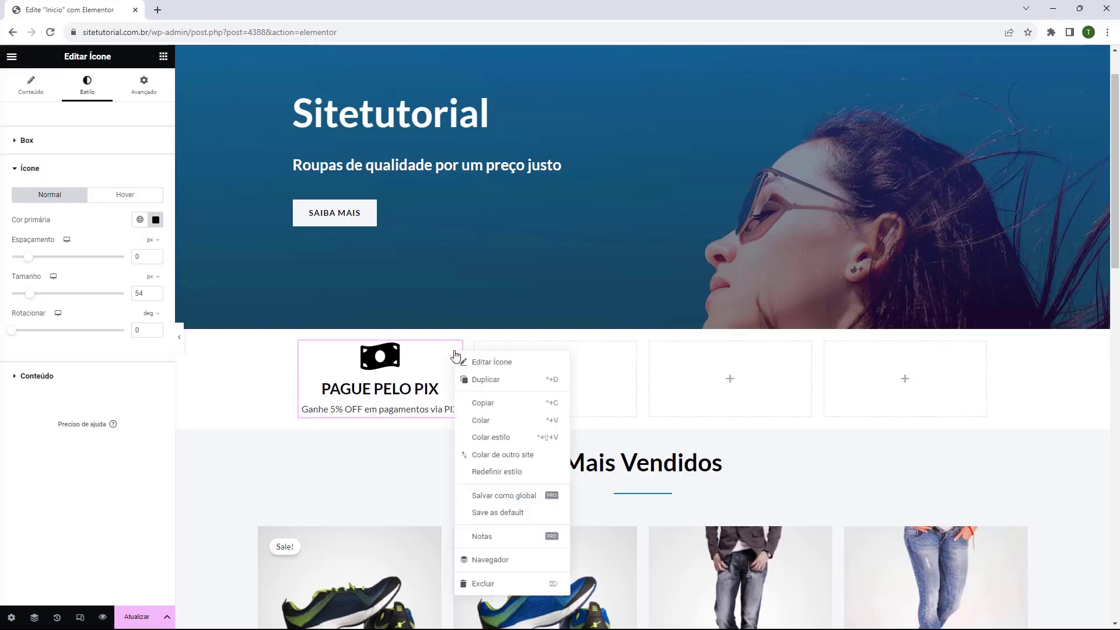
click(477, 382)
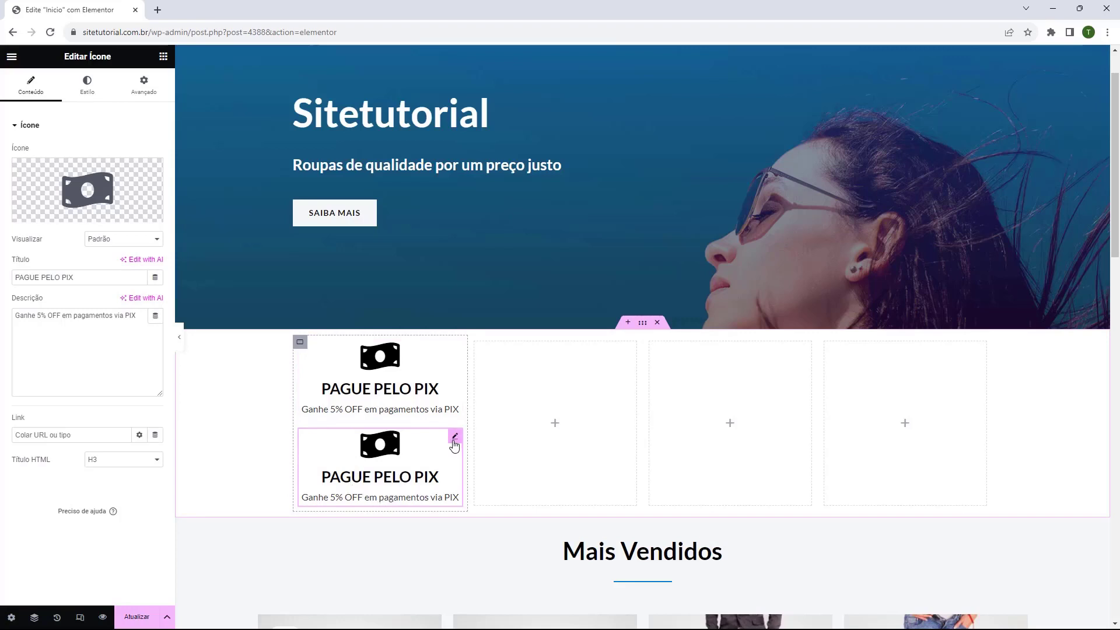
drag(455, 445, 569, 413)
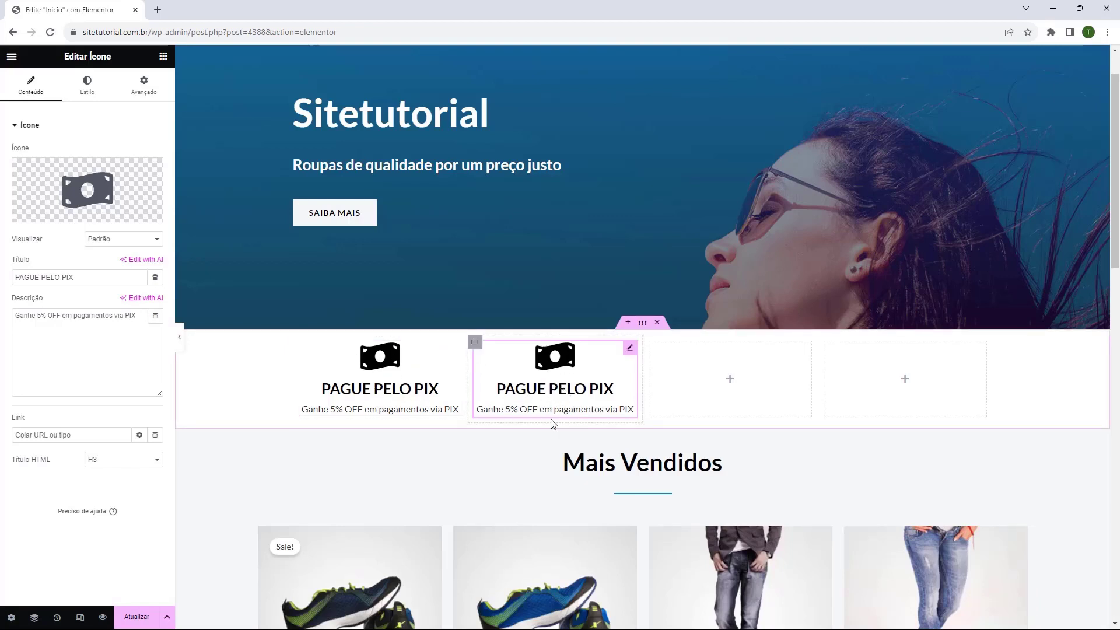
Give the second box the solid Credit card icon, the title PARCELAMENTO and the description "Pague em até 12x sem Juros".
click(89, 194)
click(507, 160)
text(ca)
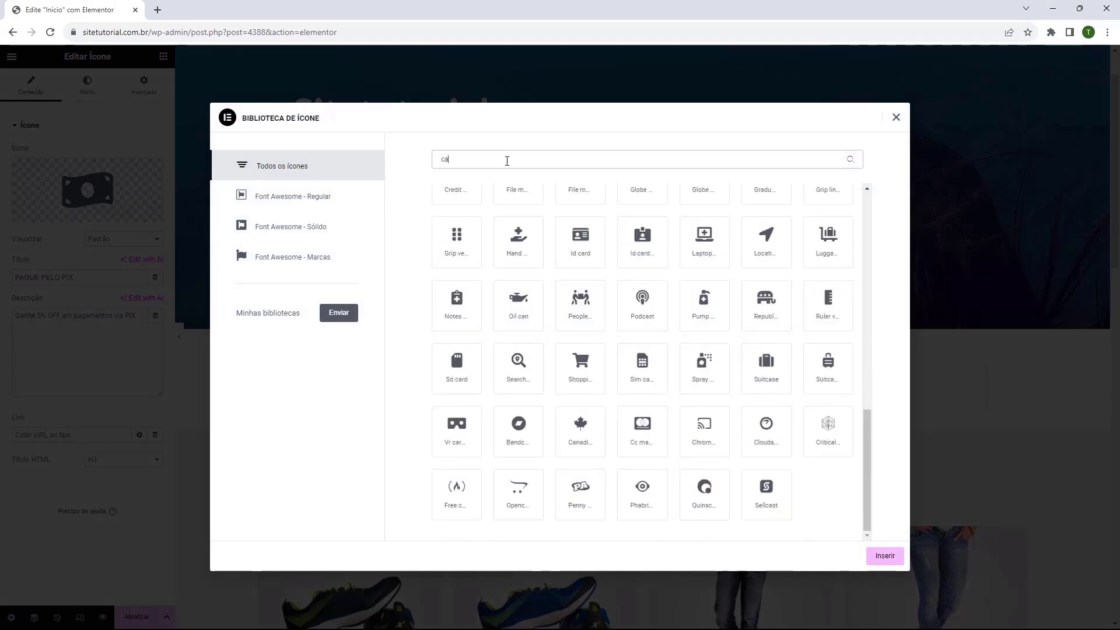
text(s)
key(BackSpace)
text(rd)
click(691, 242)
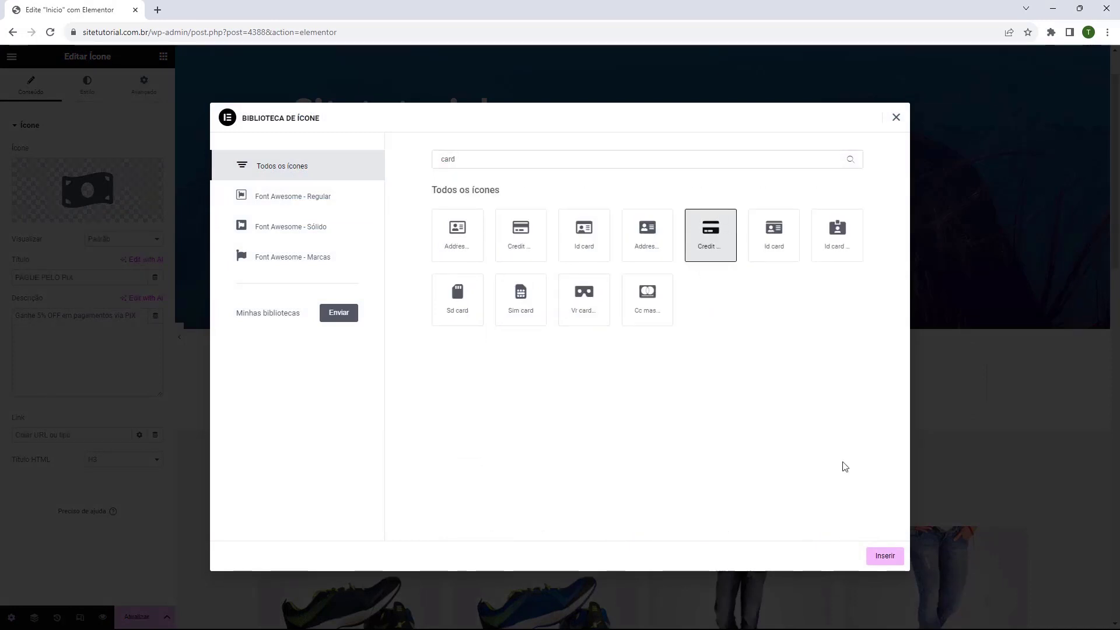
click(885, 556)
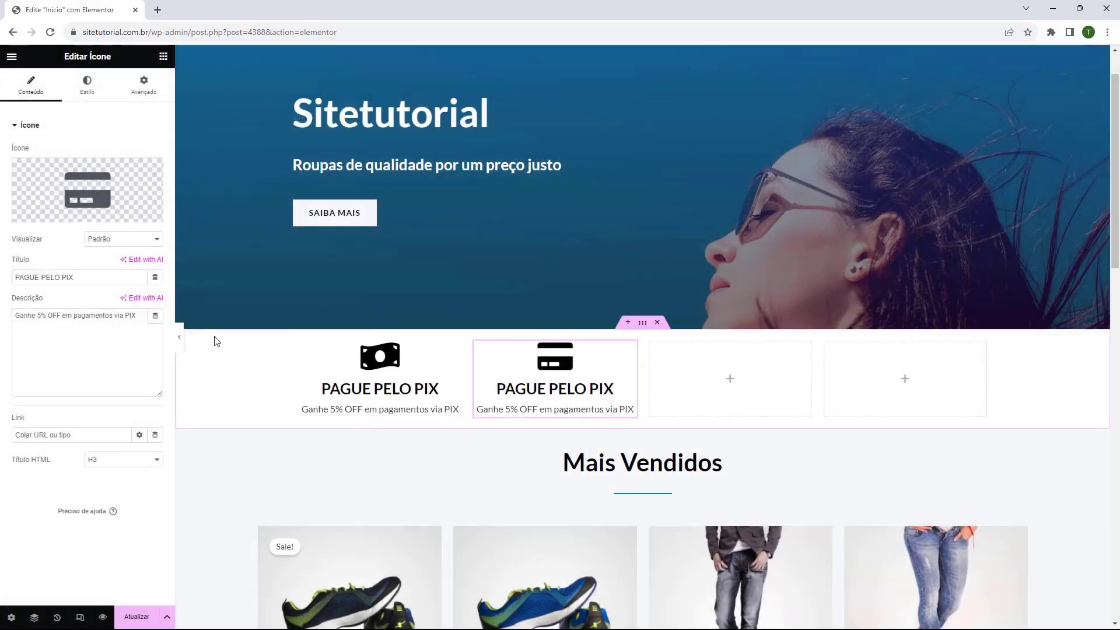
triple_click(68, 277)
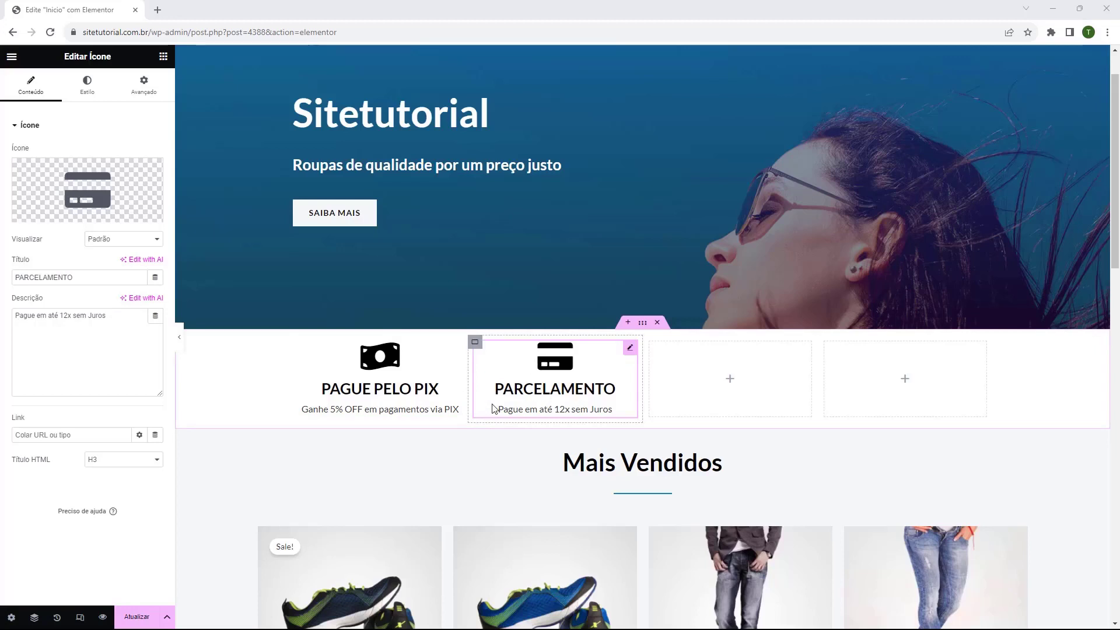
Duplicate the PARCELAMENTO box and place the copy in the third column.
right_click(631, 361)
click(652, 386)
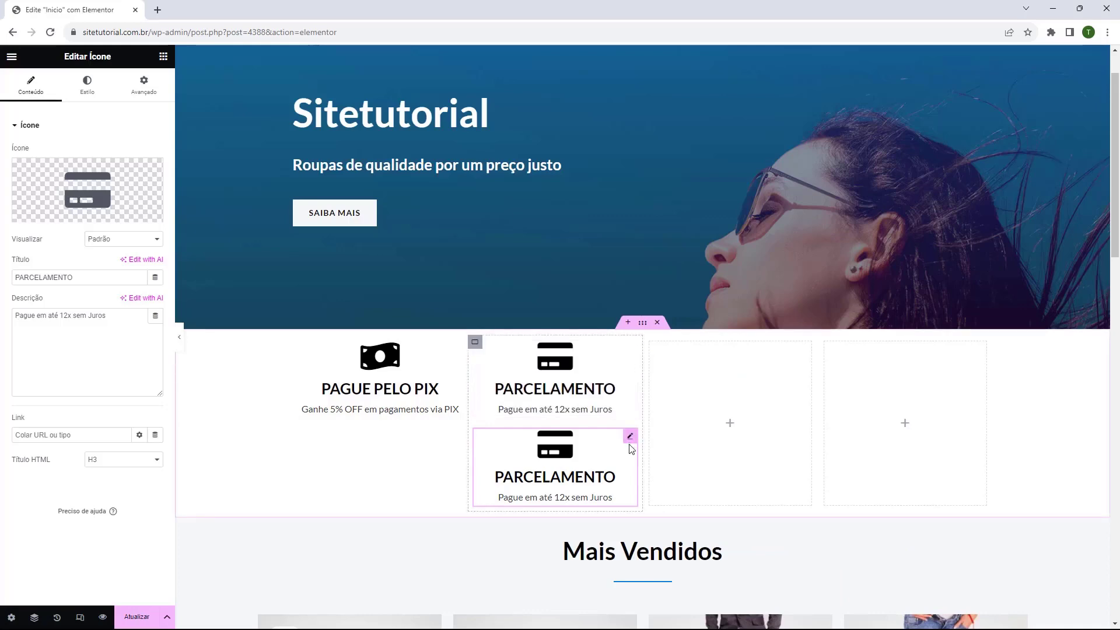
drag(630, 443, 734, 397)
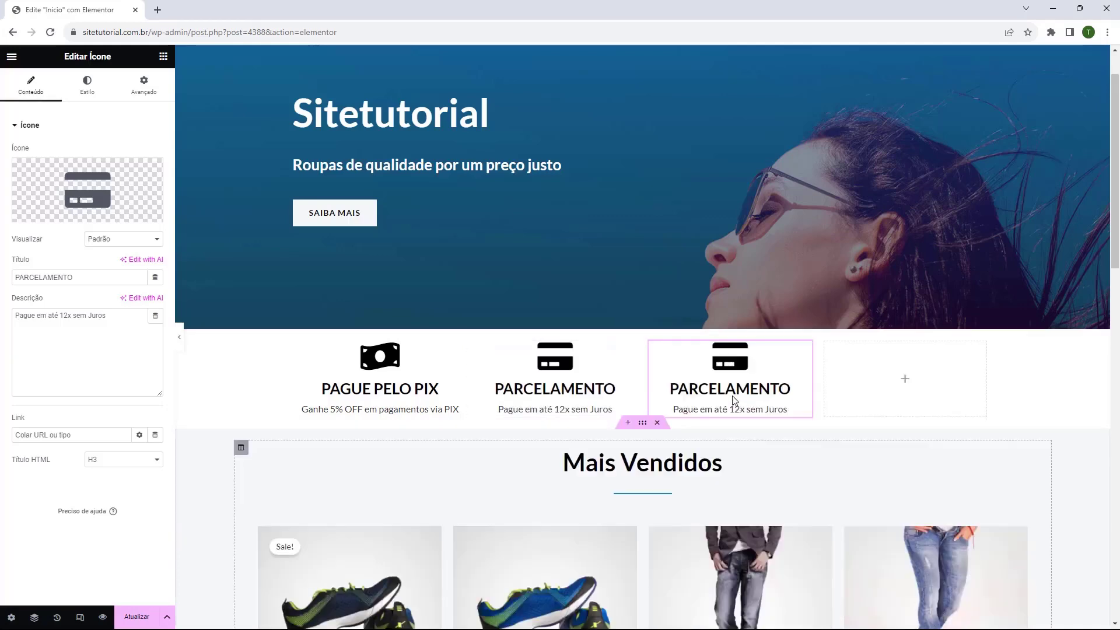
Give the third box the shopping cart with down arrow icon, the title TROCA GRÁTIS and the description "Troca em até 30 dias".
click(82, 195)
text(arrow)
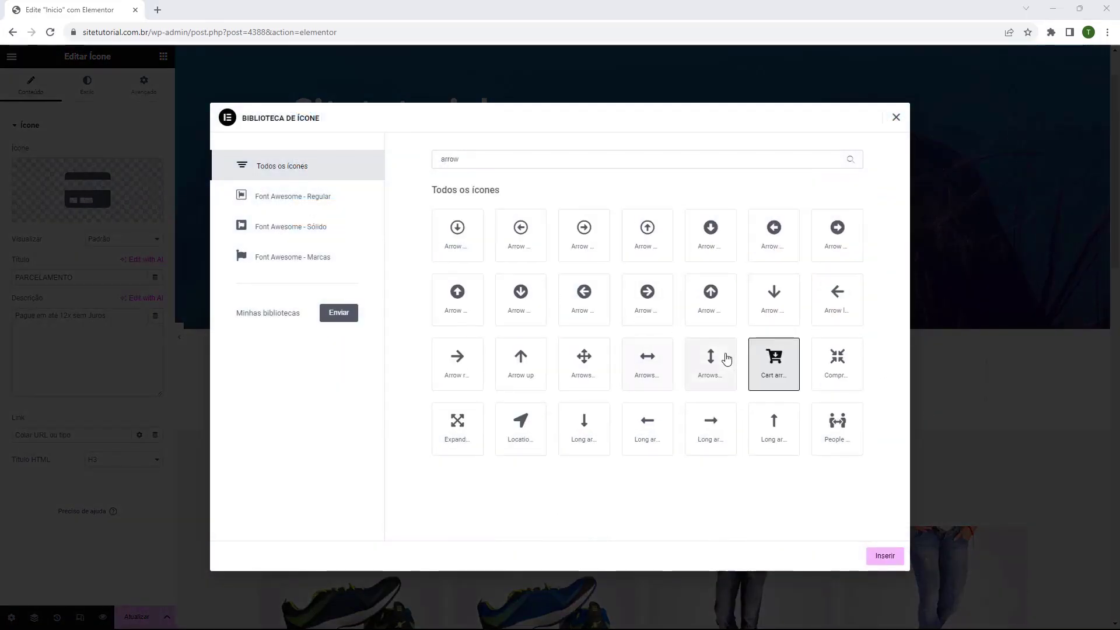
click(875, 559)
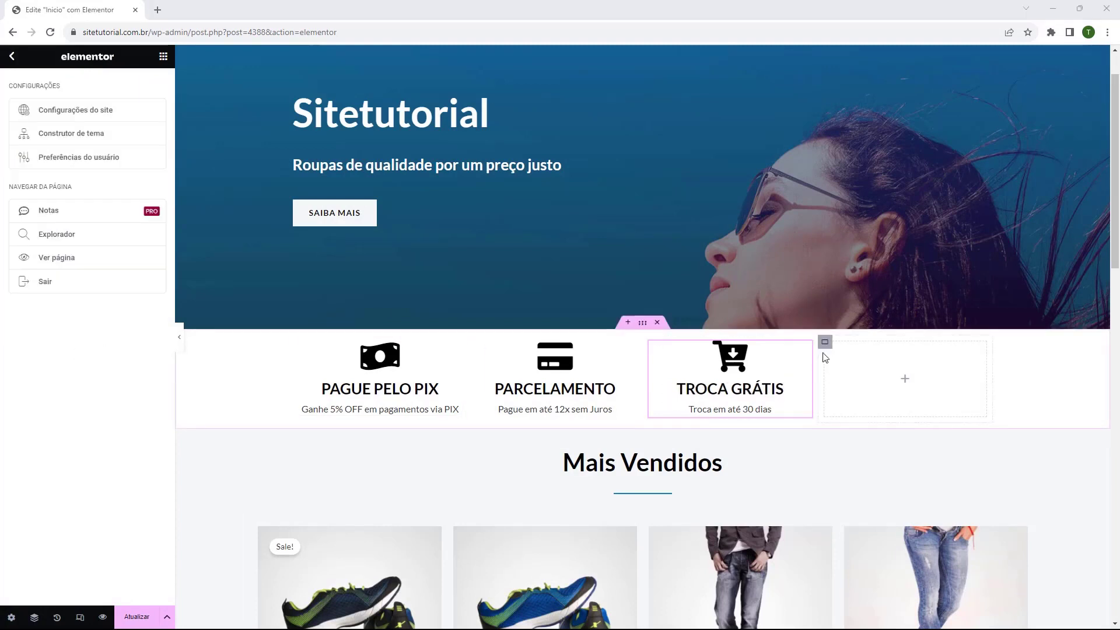
Duplicate the TROCA GRÁTIS box and place the copy in the fourth column.
right_click(805, 354)
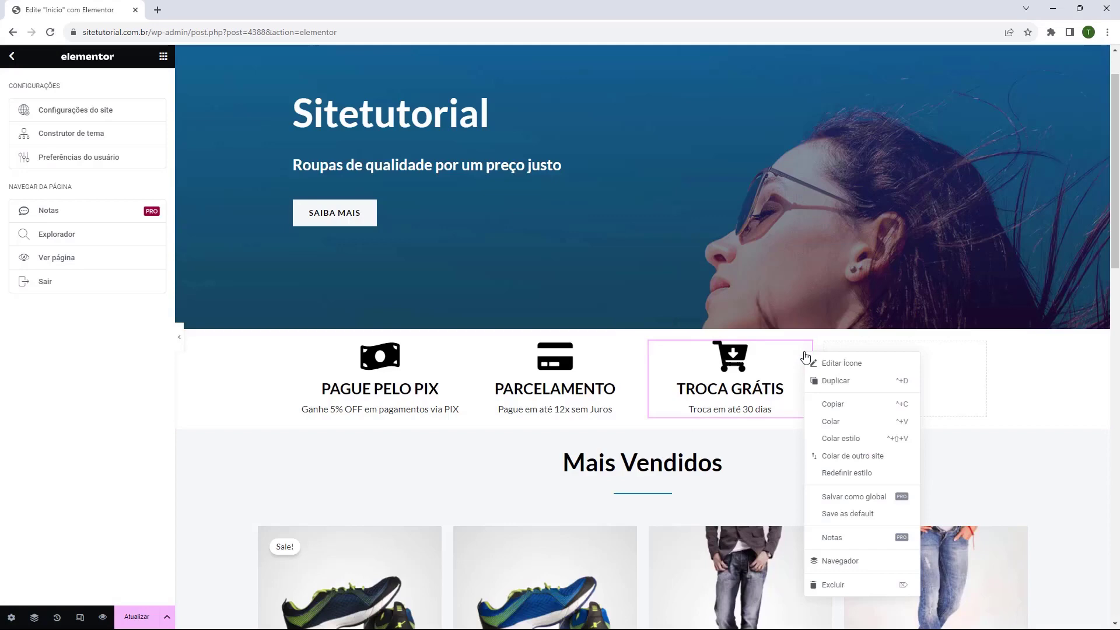
click(822, 382)
drag(813, 440, 912, 386)
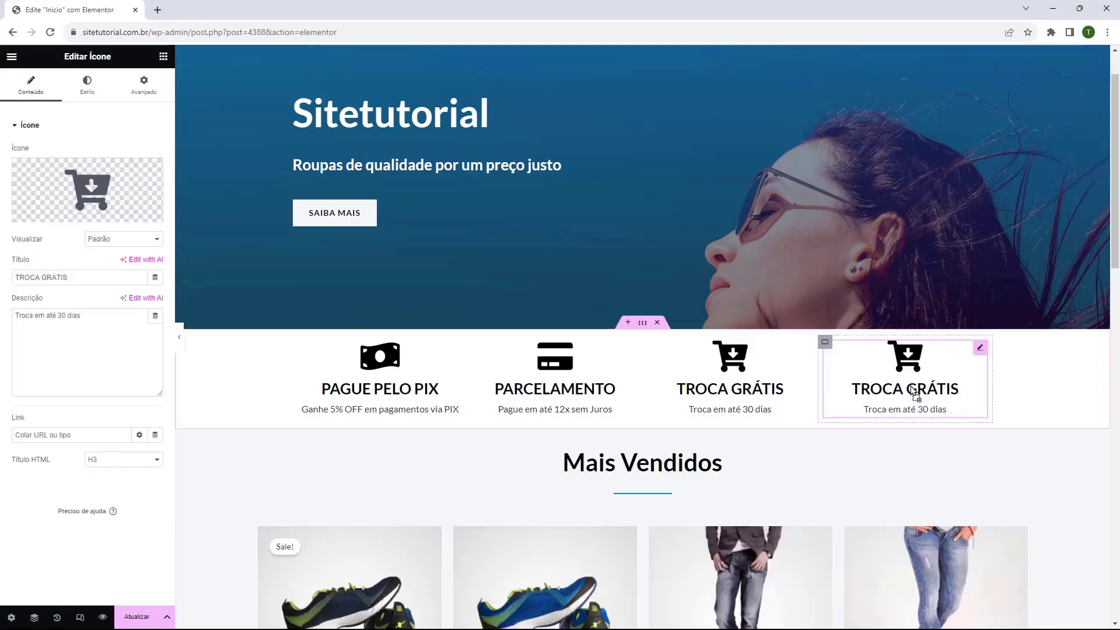
Give the fourth box the Dolly icon, the title FRETE GRÁTIS and the description "Frete grátis para todo o Brasil".
click(98, 193)
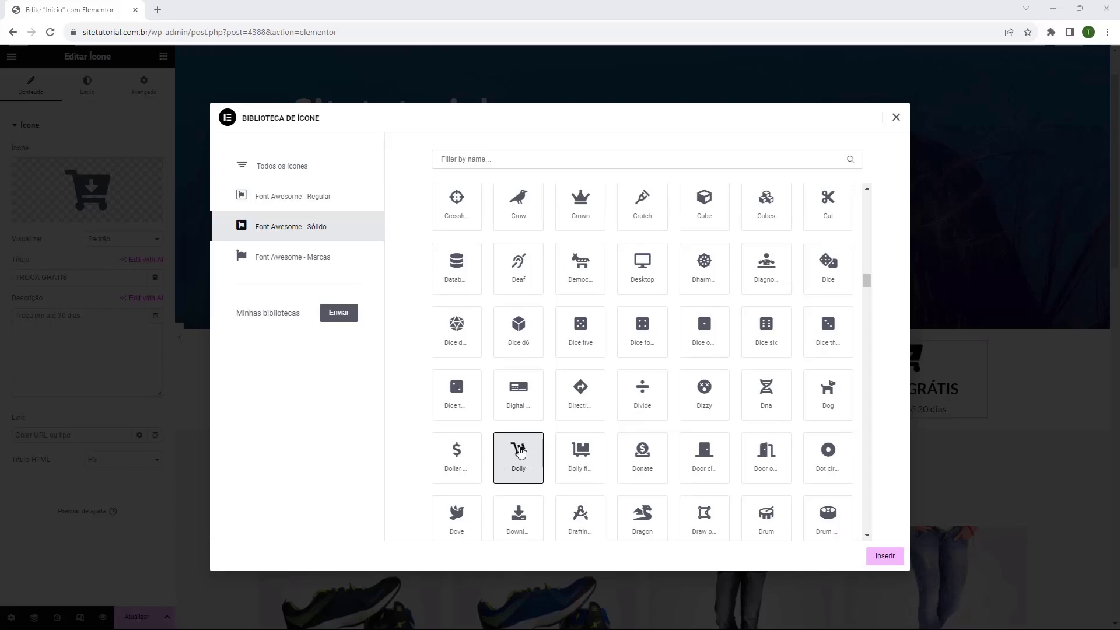
click(882, 556)
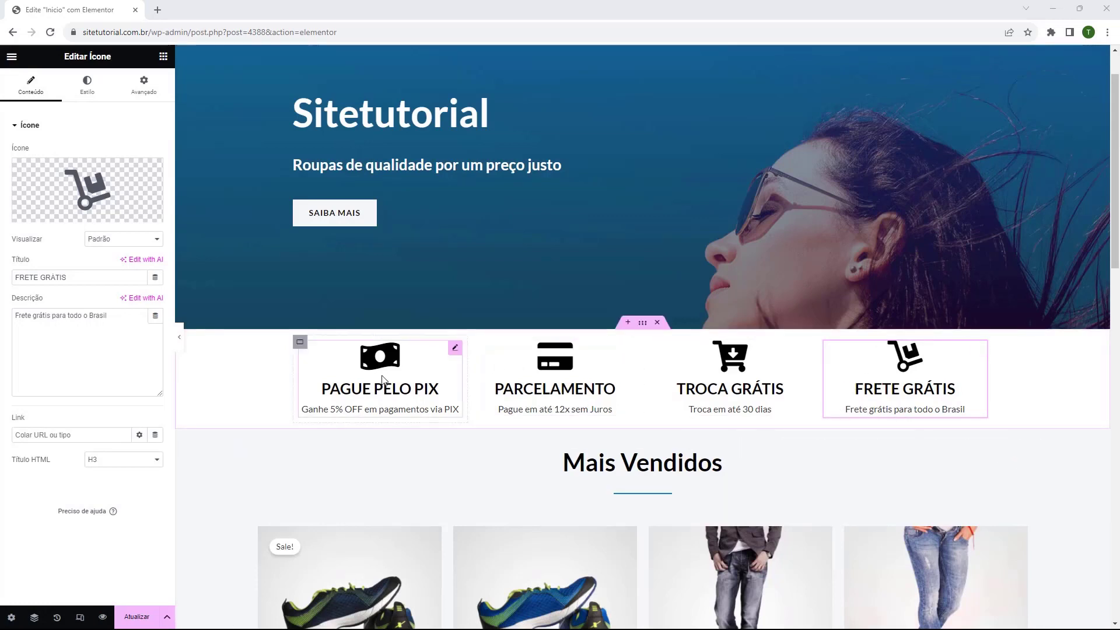
Review the four benefit boxes, the Mais Vendidos products and the category banners on the page.
click(607, 390)
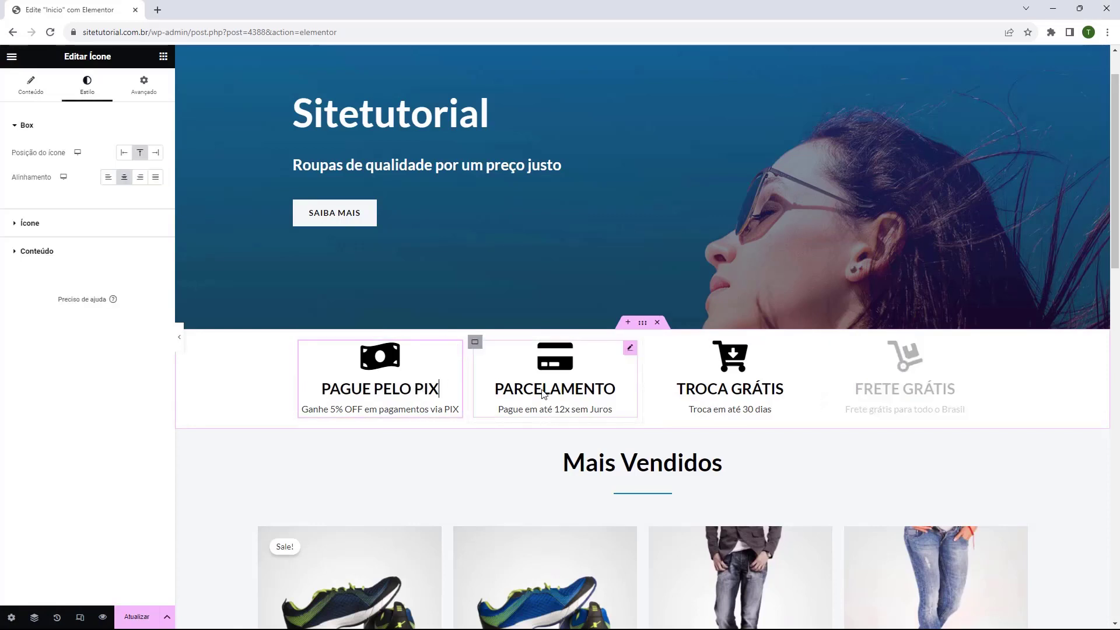
click(784, 390)
click(918, 391)
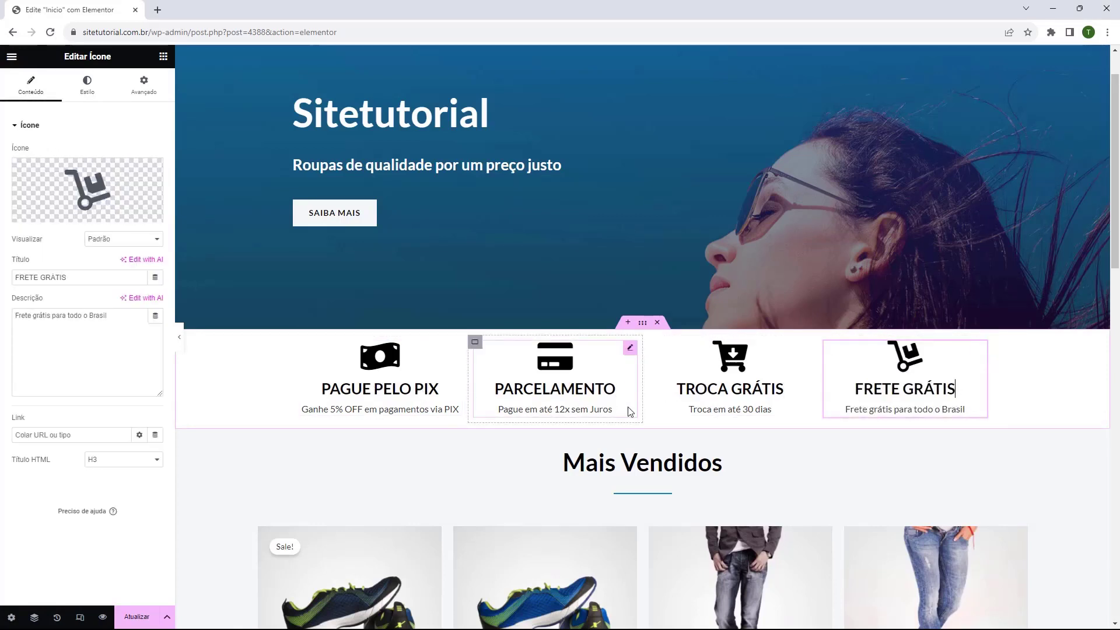
scroll(630, 411, down, 5)
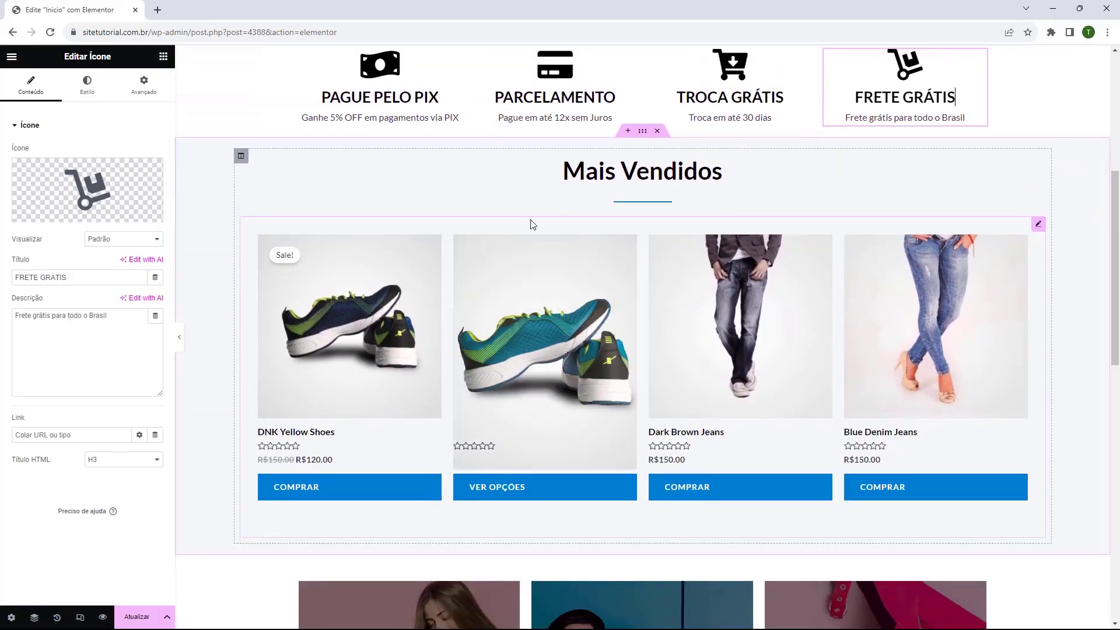
scroll(532, 224, down, 7)
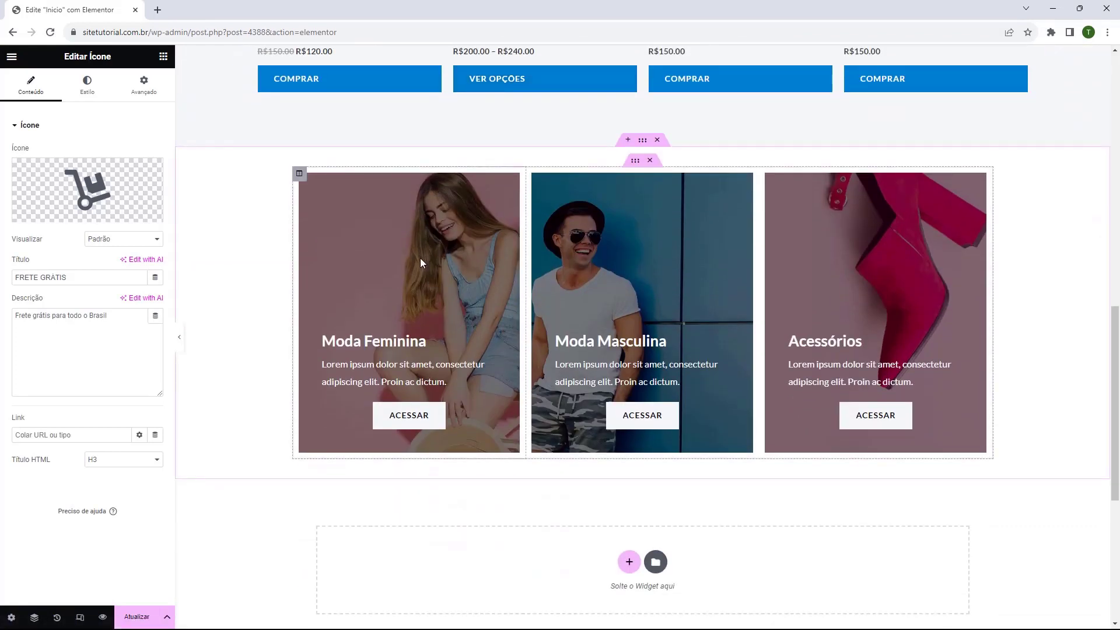
scroll(421, 262, down, 1)
scroll(653, 353, up, 5)
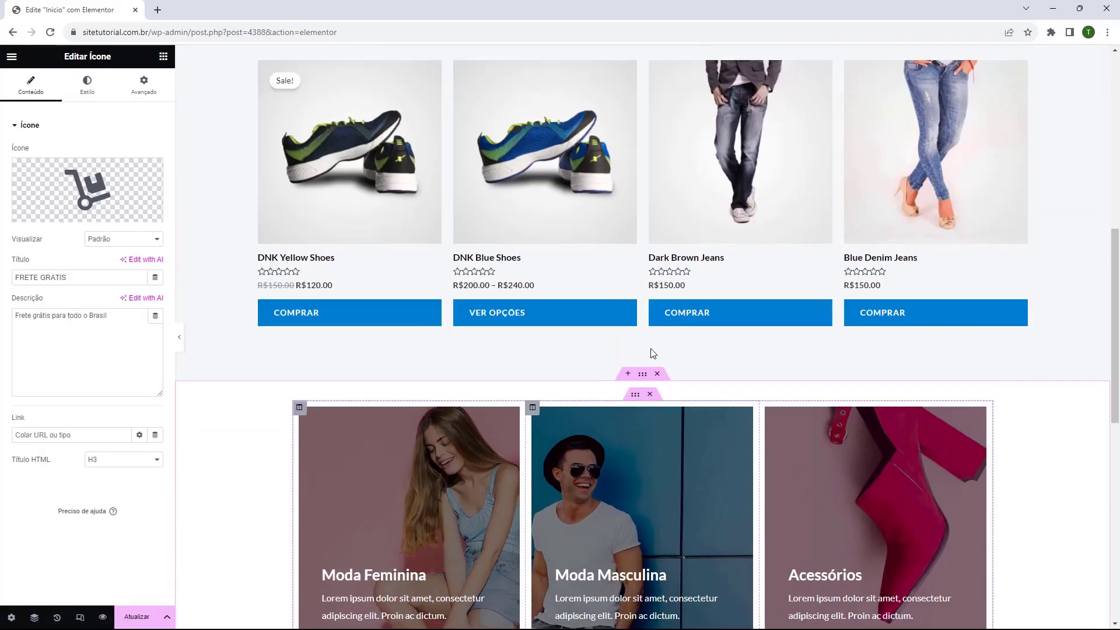
scroll(653, 353, up, 7)
scroll(601, 303, down, 9)
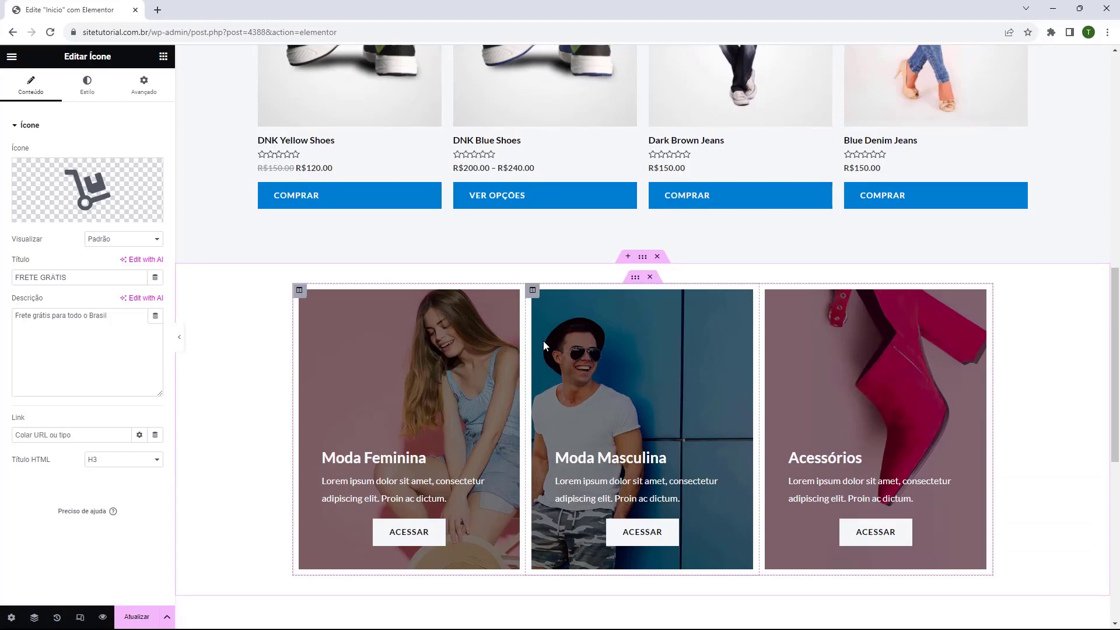
scroll(544, 341, up, 4)
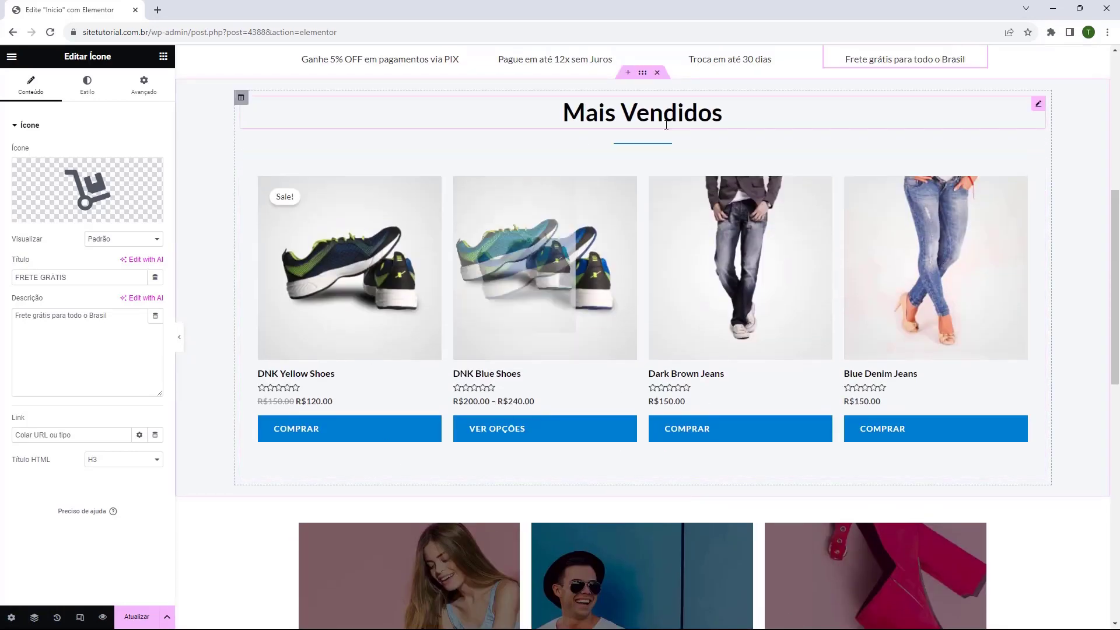
Add a single-column container below the category banners and place a Título widget with a Botão widget beneath it.
scroll(555, 369, down, 8)
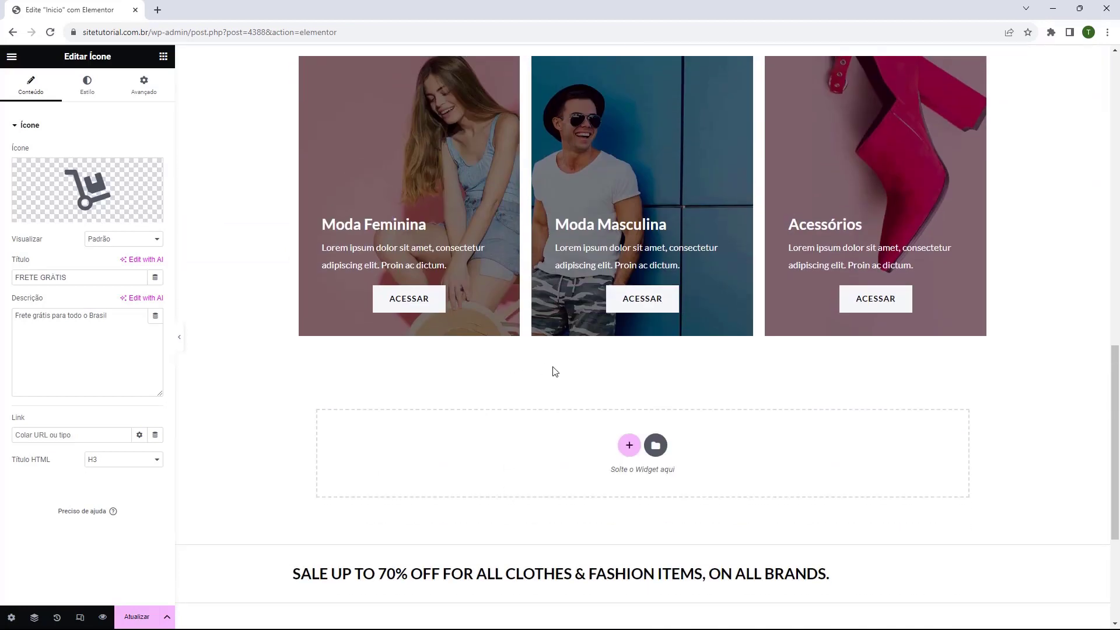
scroll(559, 358, down, 1)
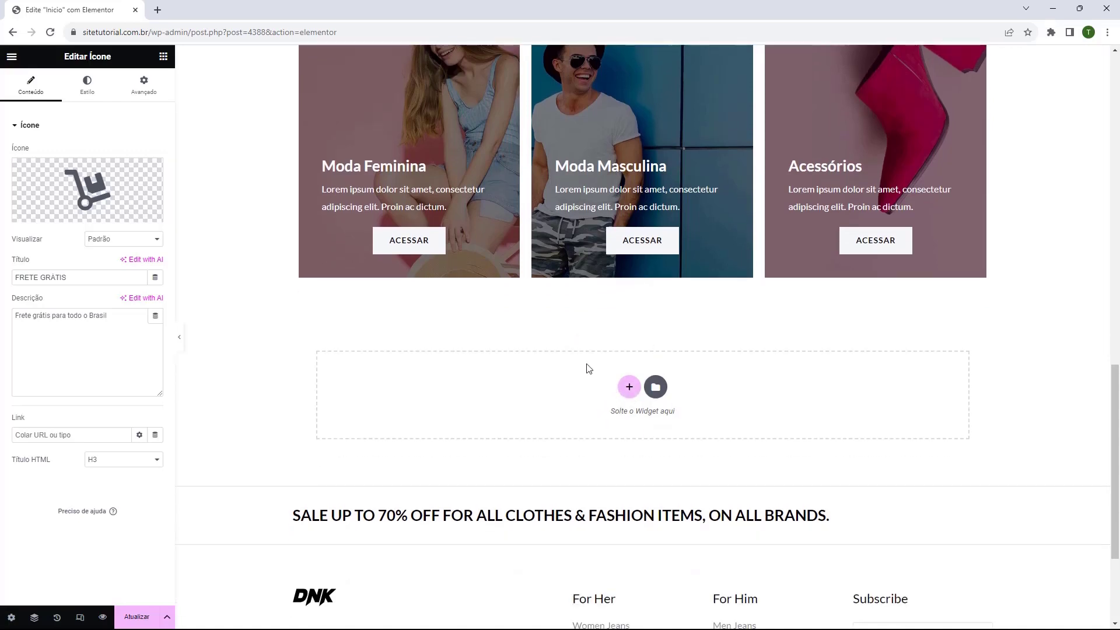
click(630, 389)
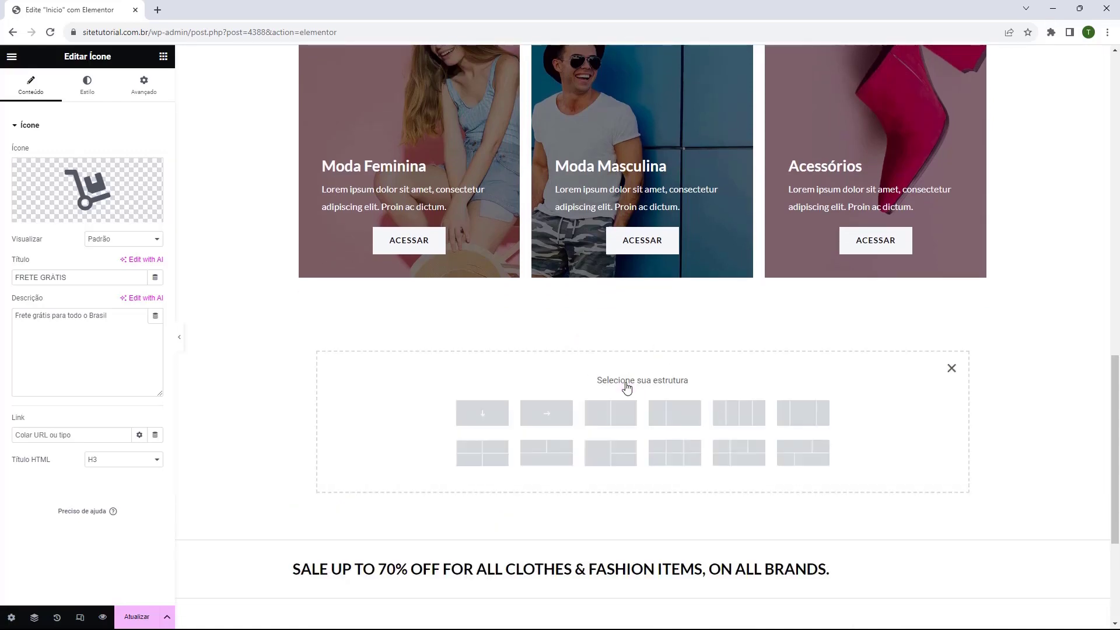
click(482, 417)
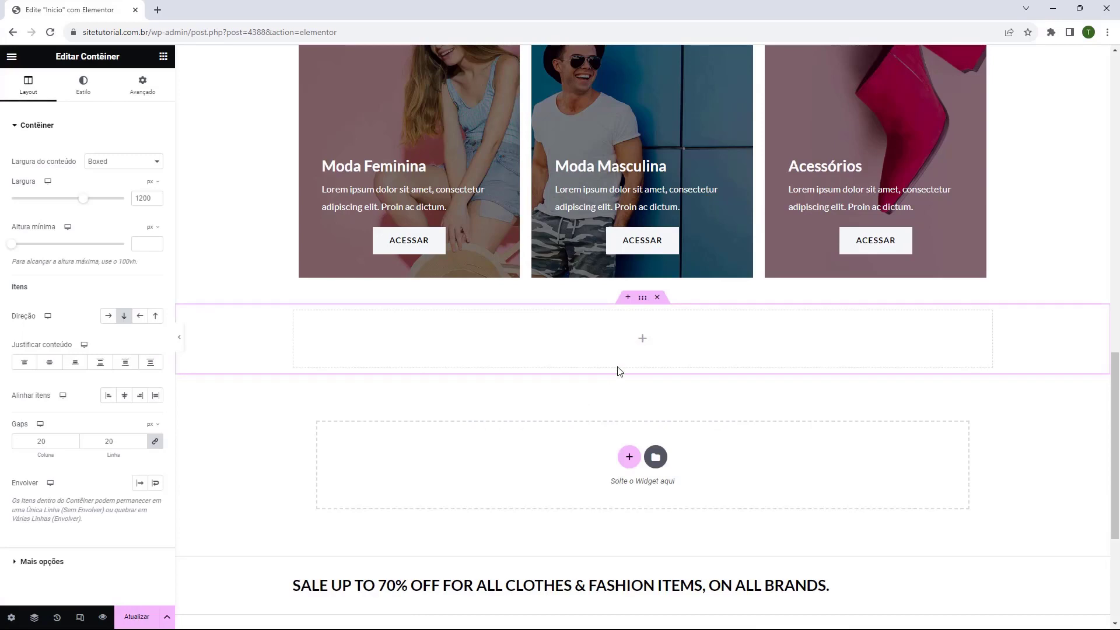
click(163, 57)
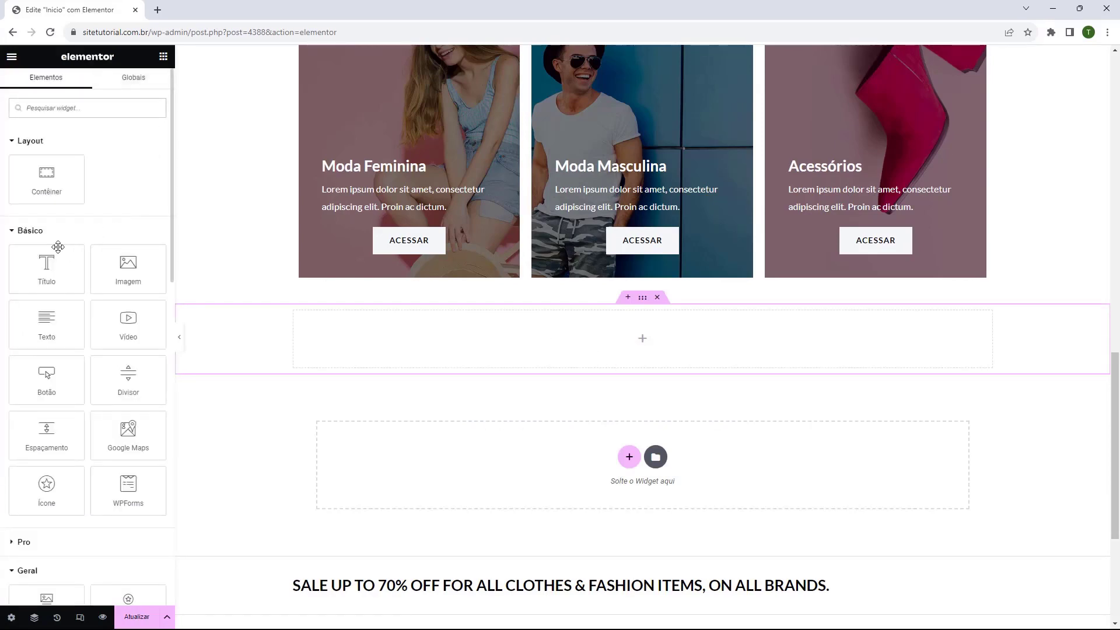
drag(56, 251, 647, 346)
click(163, 56)
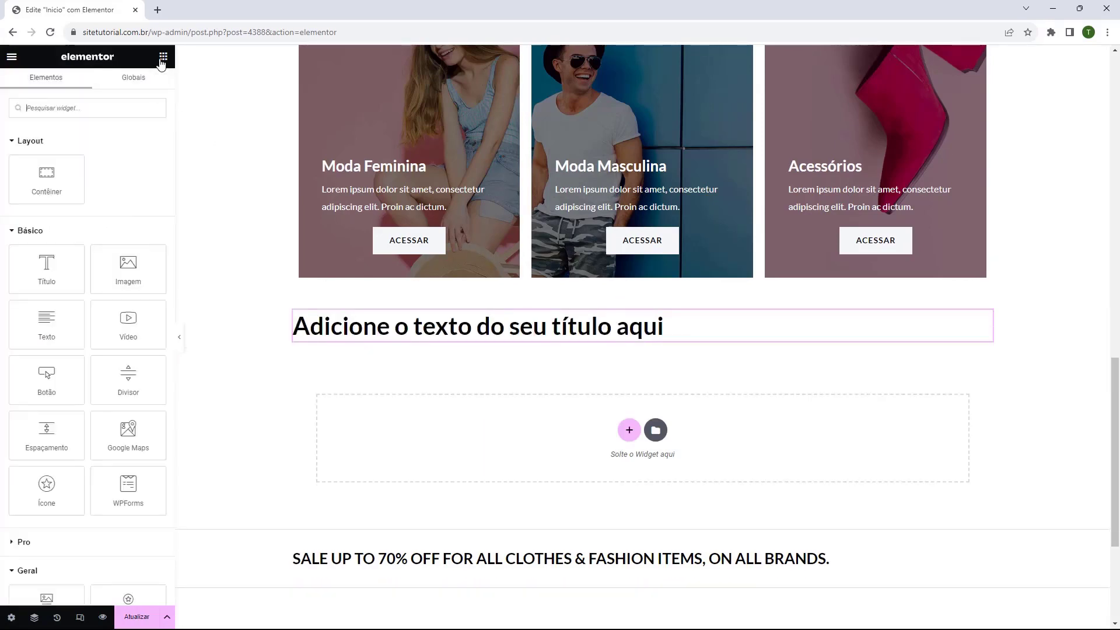
drag(39, 375, 625, 338)
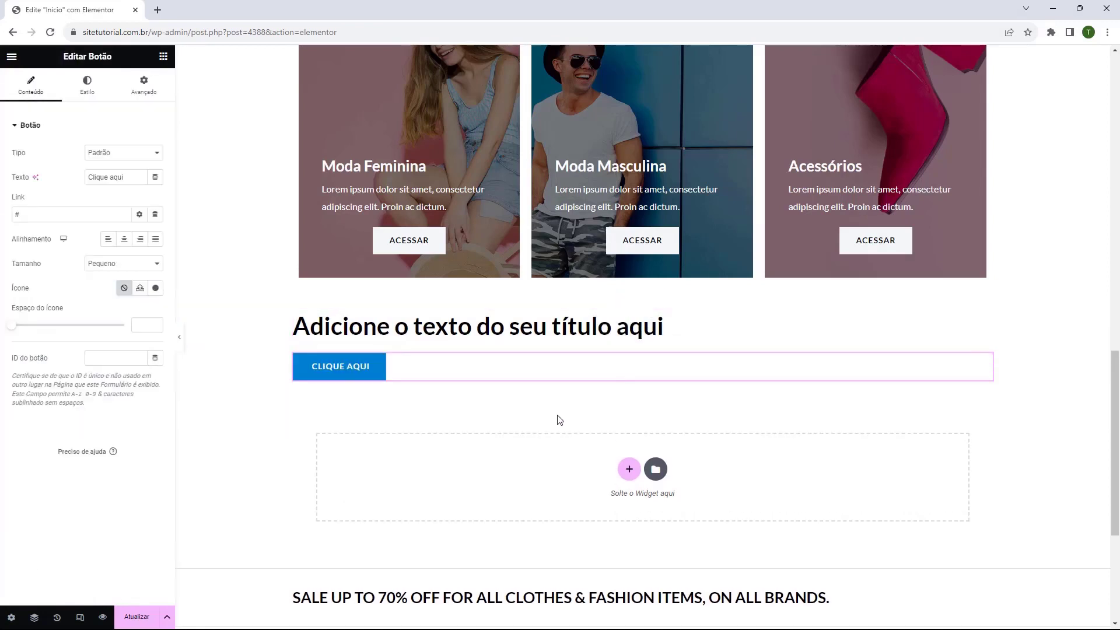
Set the new heading's text to "Siga-nós nas Redes Sociais" and center it.
click(624, 333)
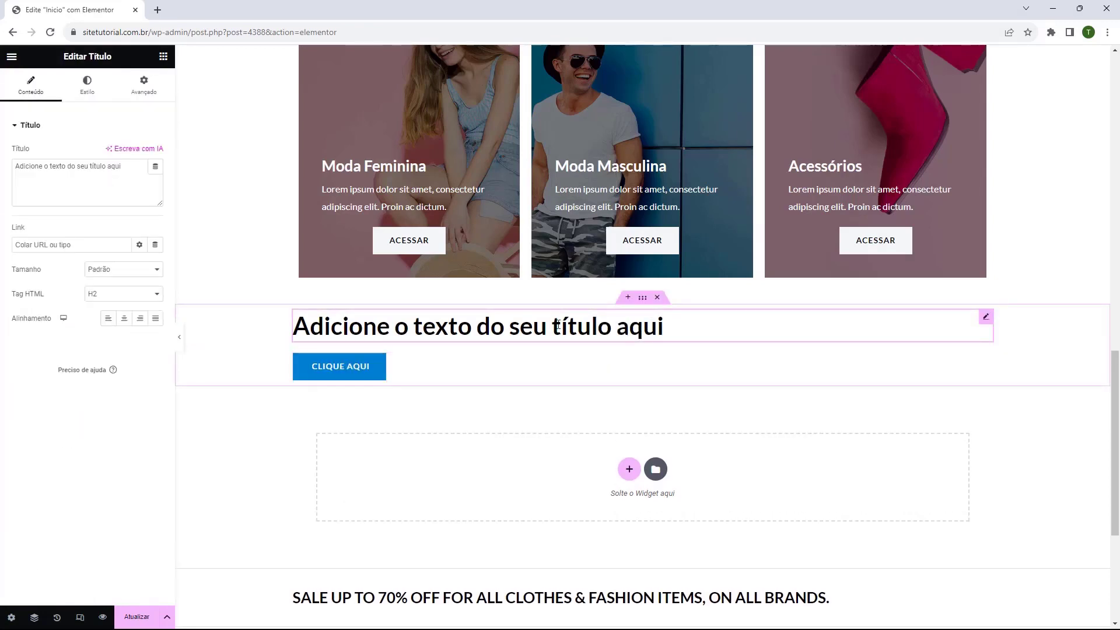
triple_click(87, 176)
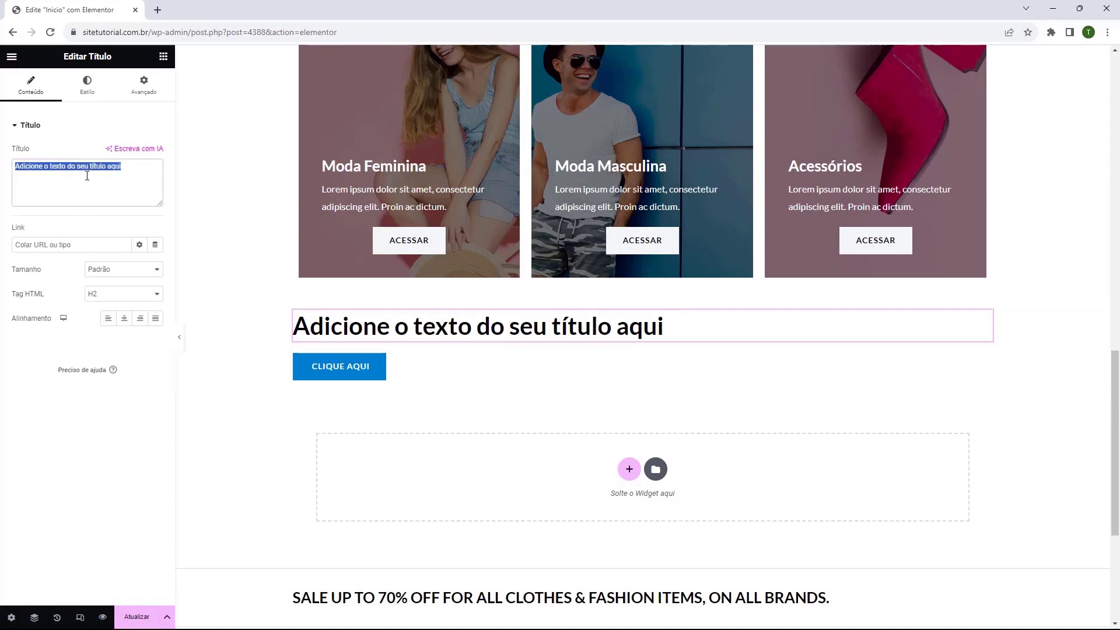
text(Siga-nós nas Redes Sociais)
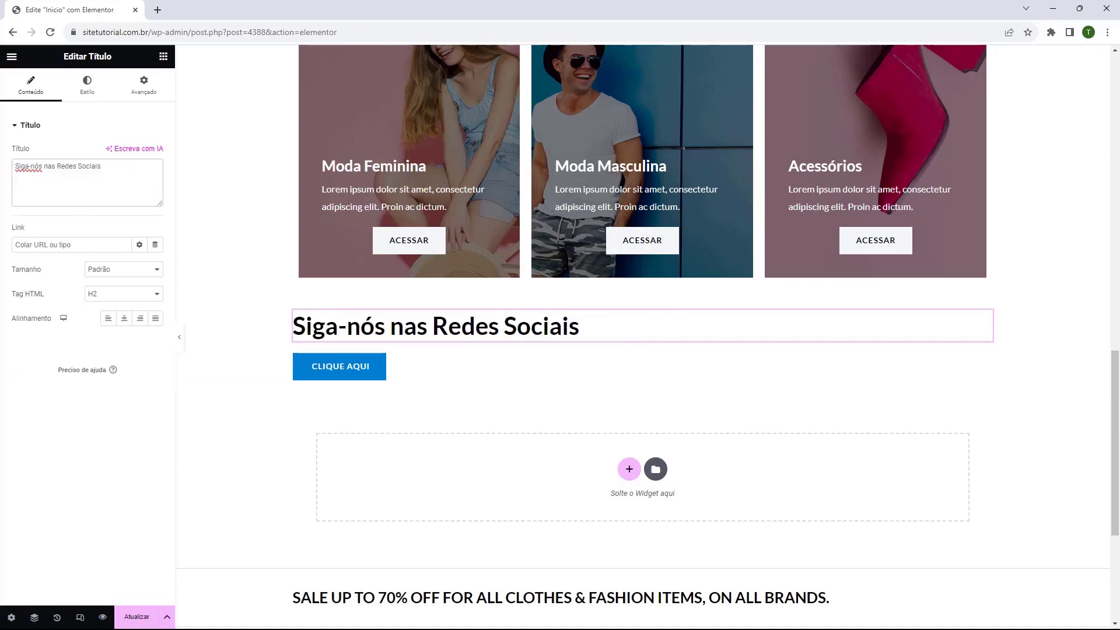
click(124, 321)
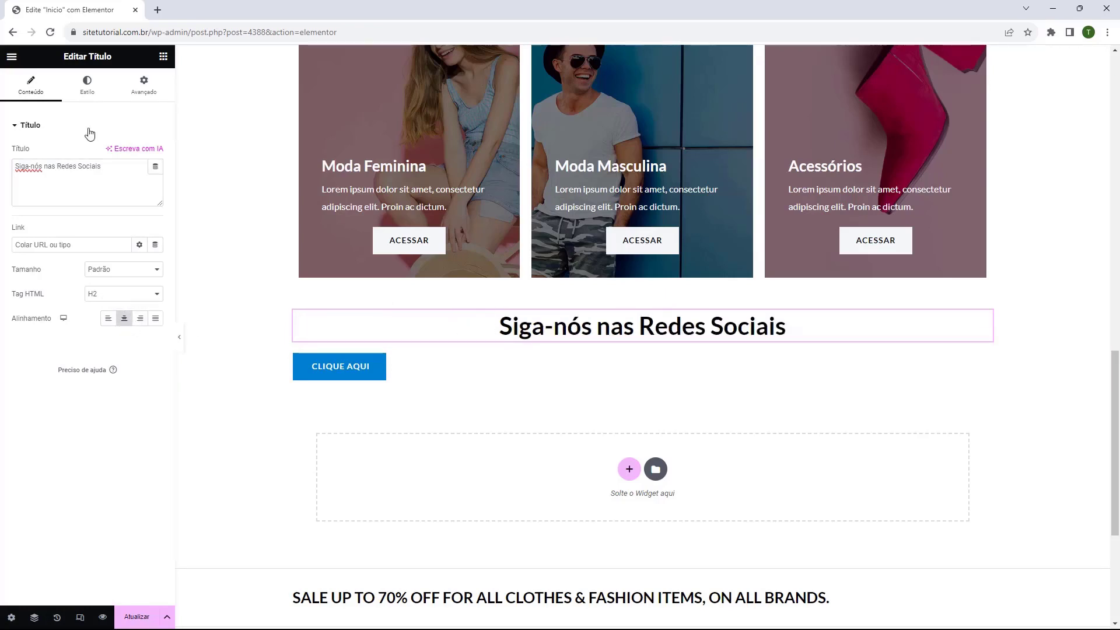
Set the text color of the "Siga-nós nas Redes Sociais" heading to white.
click(88, 84)
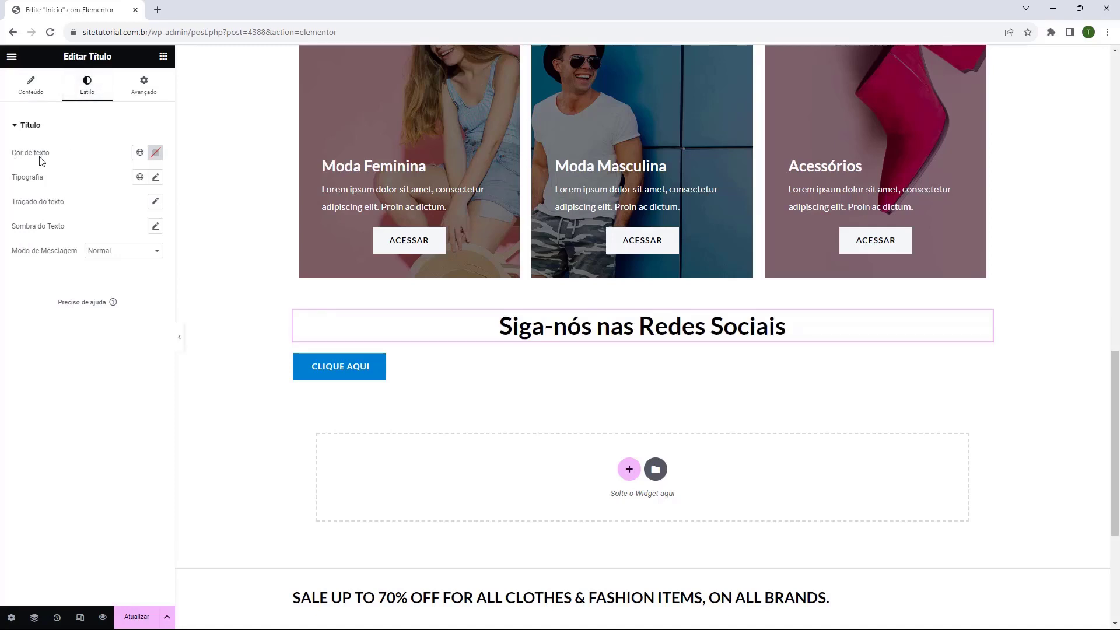
click(156, 153)
drag(135, 216, 82, 199)
click(63, 190)
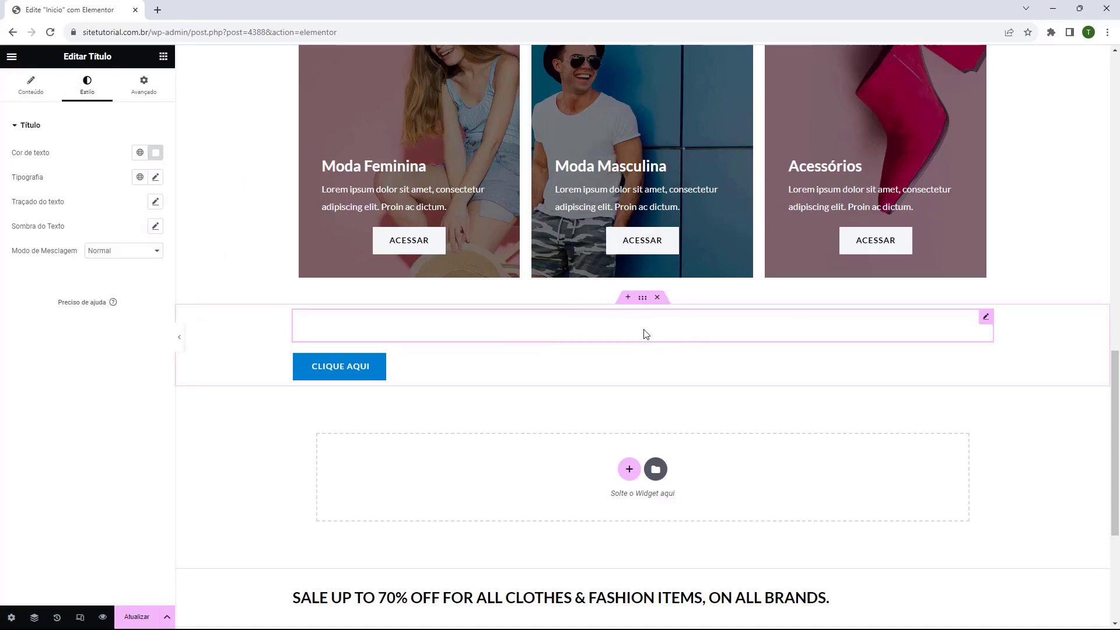
click(584, 370)
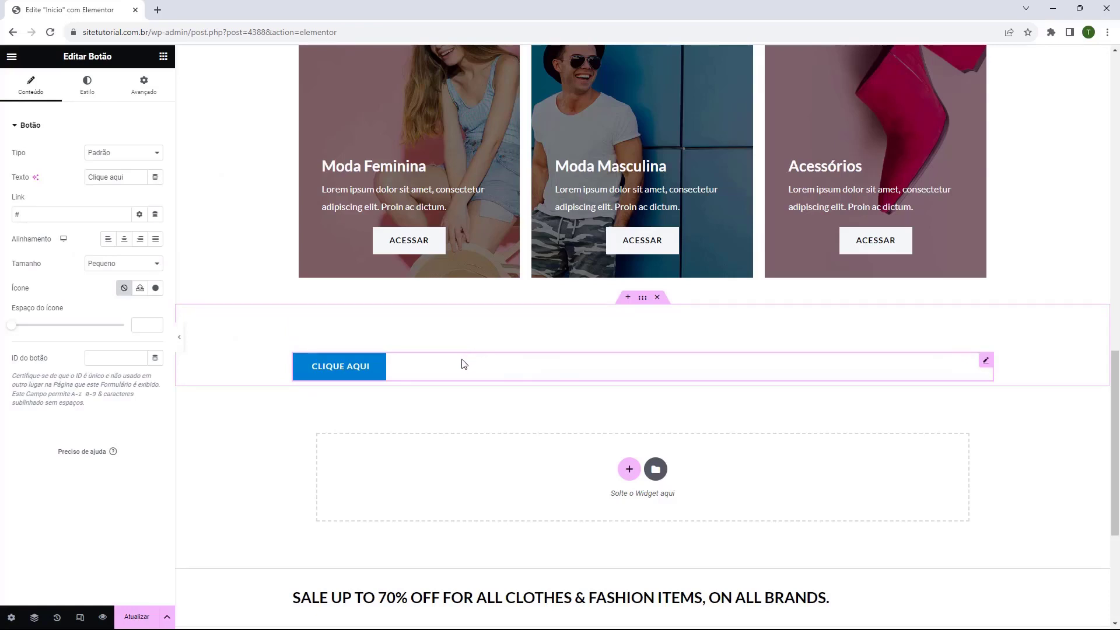
click(124, 245)
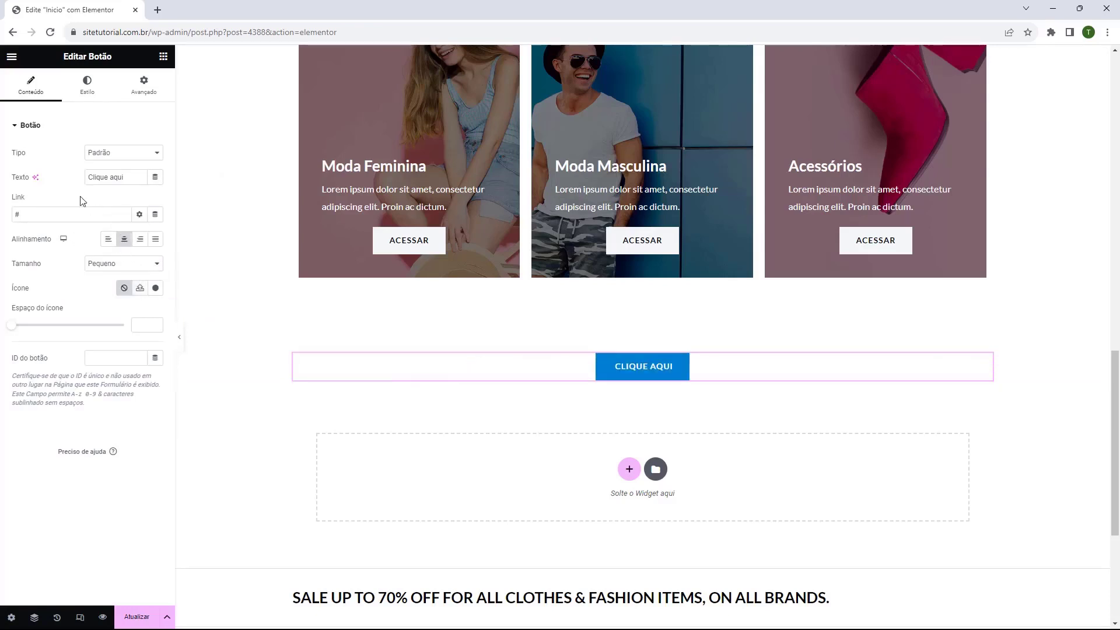
triple_click(100, 181)
text(@)
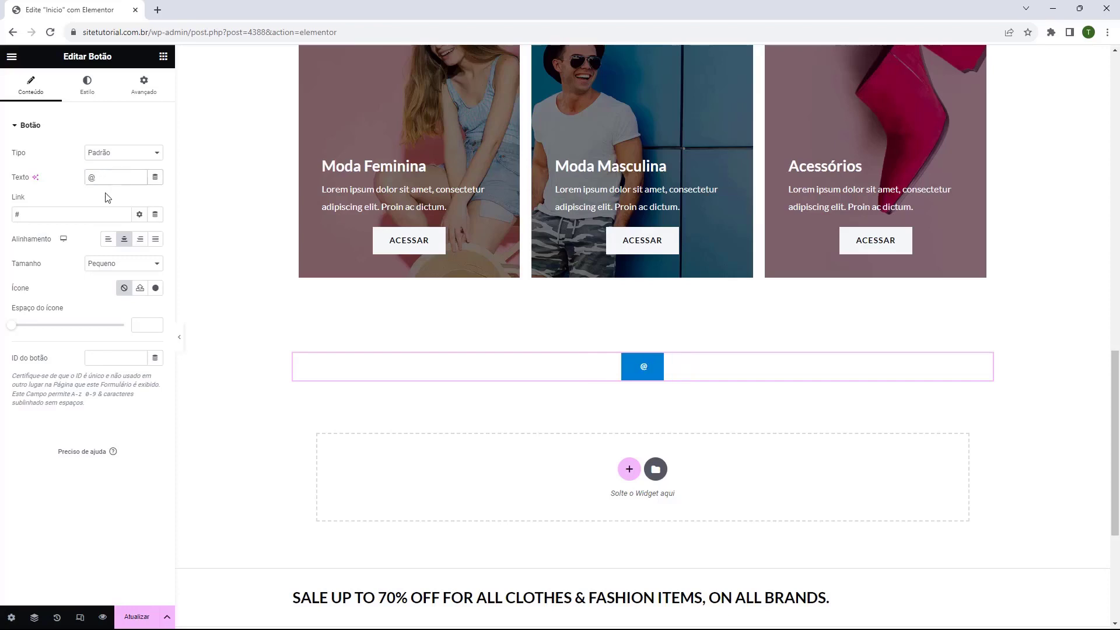
text(Lojatutorial)
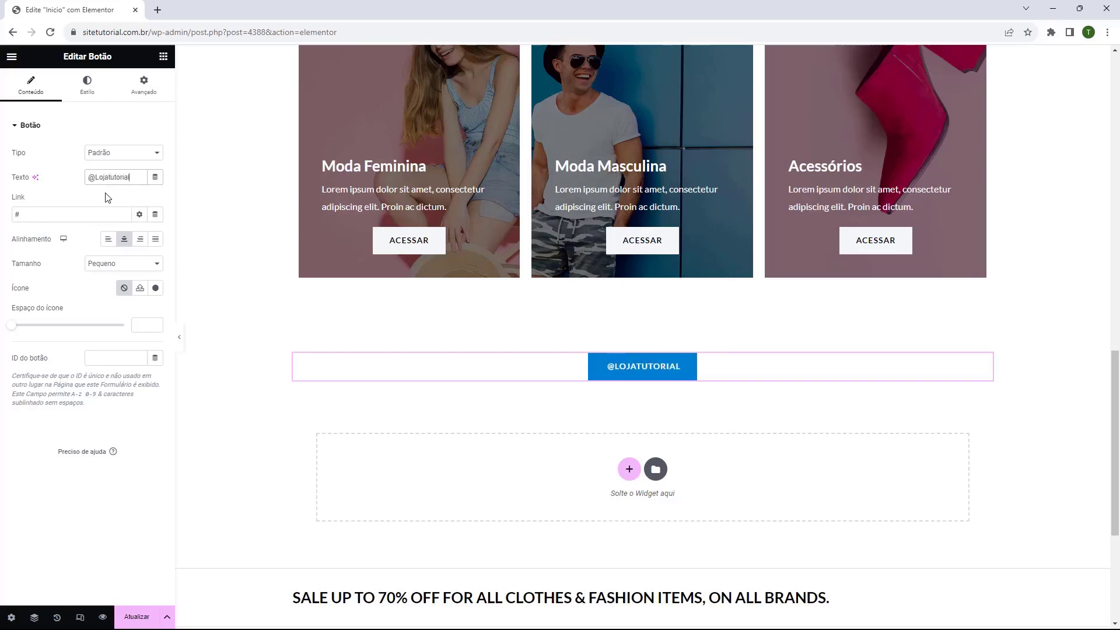
click(51, 215)
double_click(32, 213)
text(https://instagram.com)
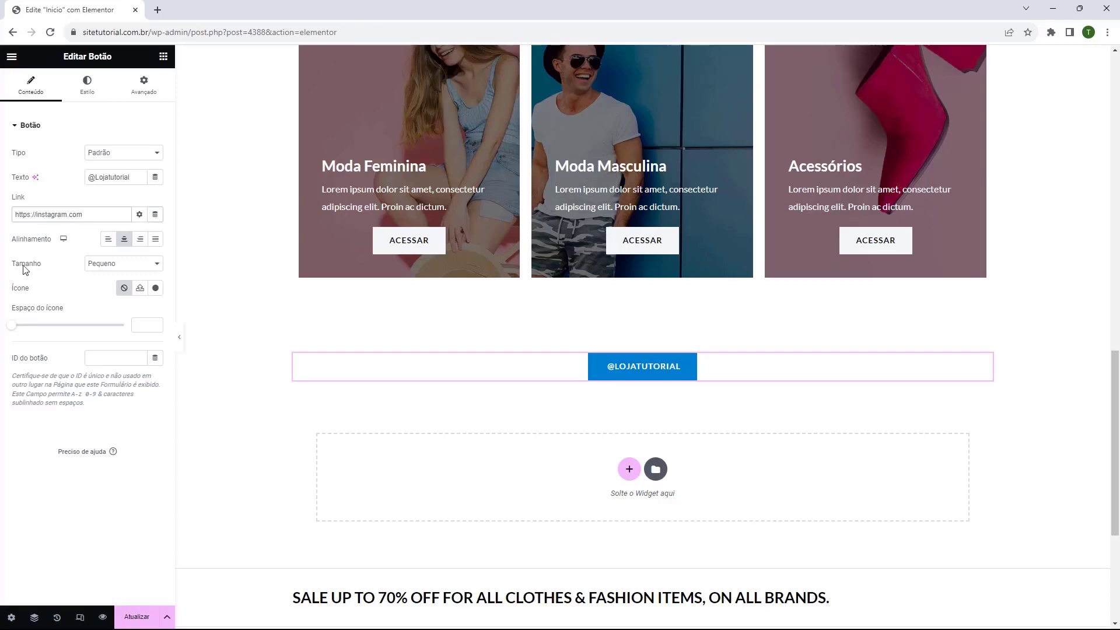
Find the Instagram icon in the icon library by filtering for "inst" and insert it into the button.
click(156, 289)
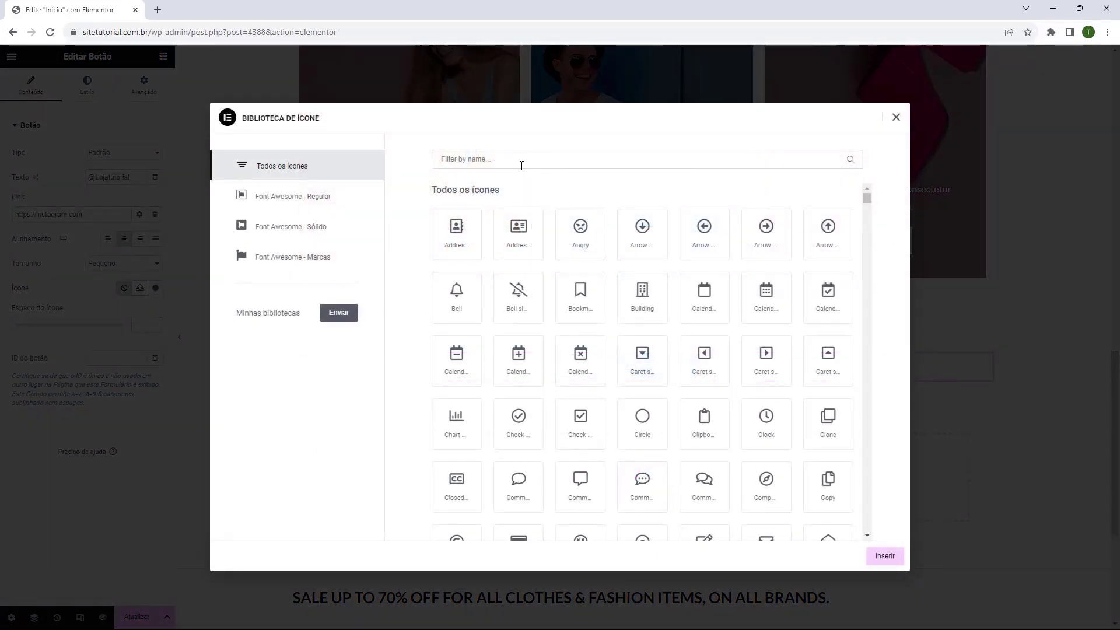
click(480, 164)
text(i)
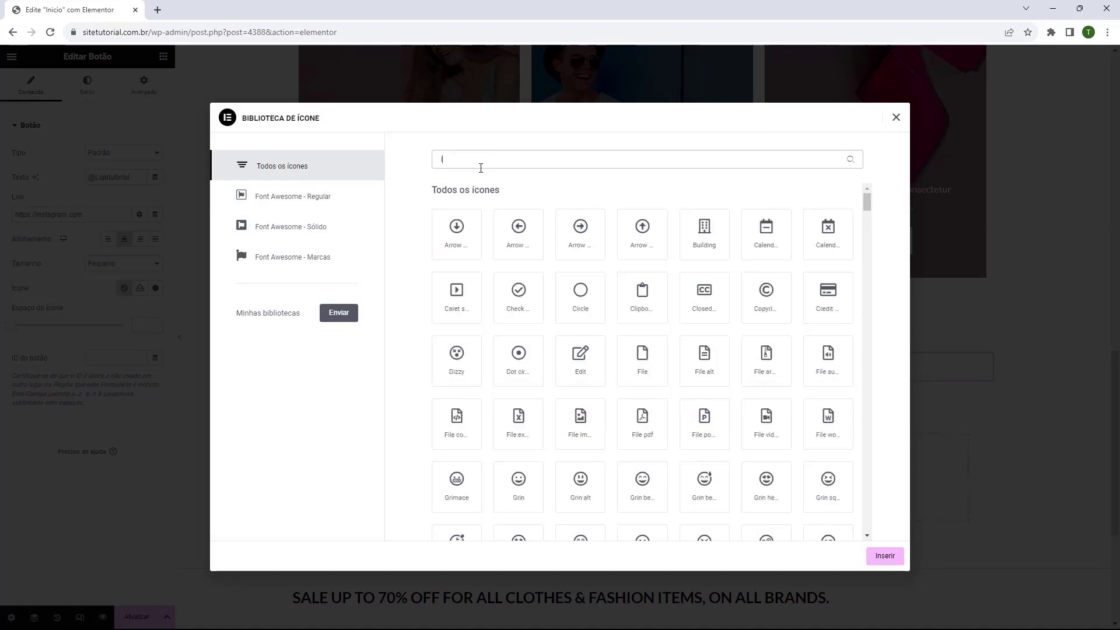
text(nst)
click(458, 231)
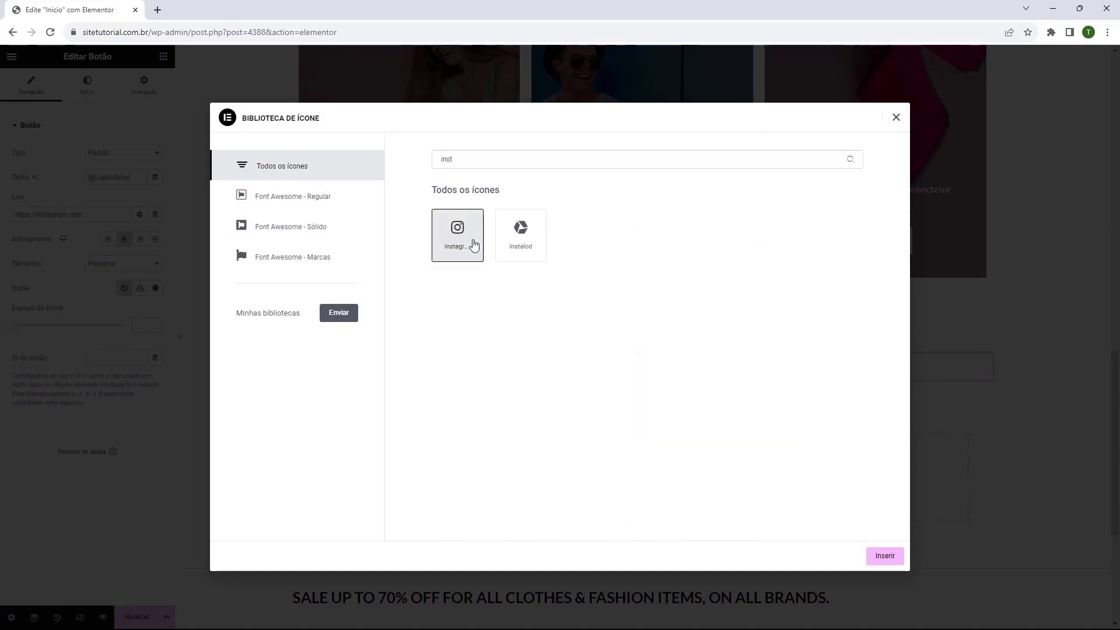
click(885, 556)
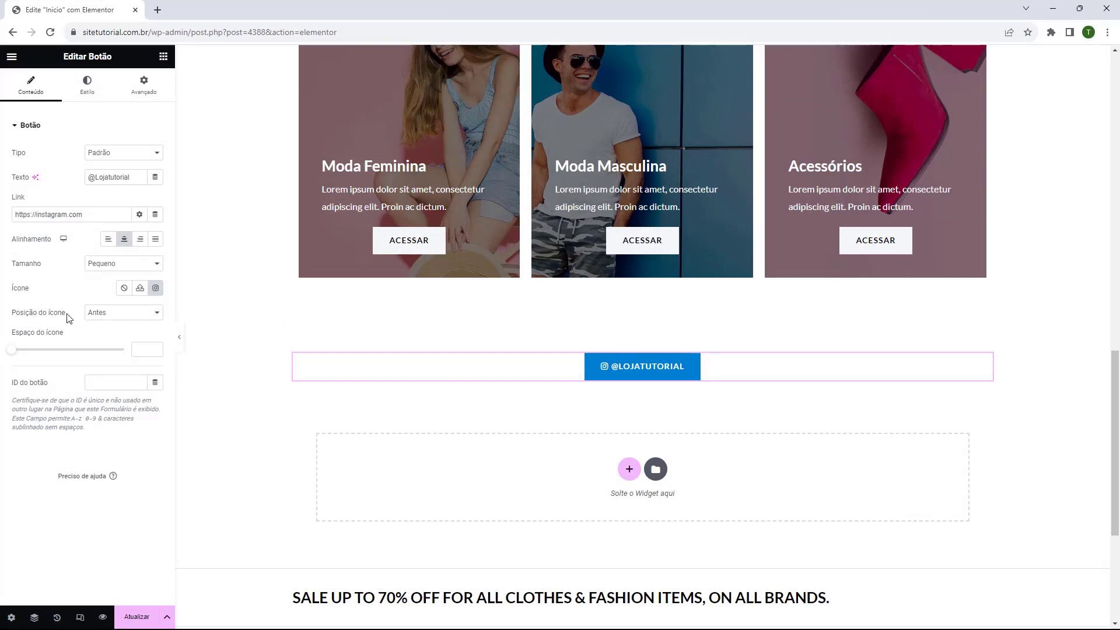
Try the Depois position for the button's icon and return it to Antes.
click(95, 315)
click(96, 331)
click(94, 318)
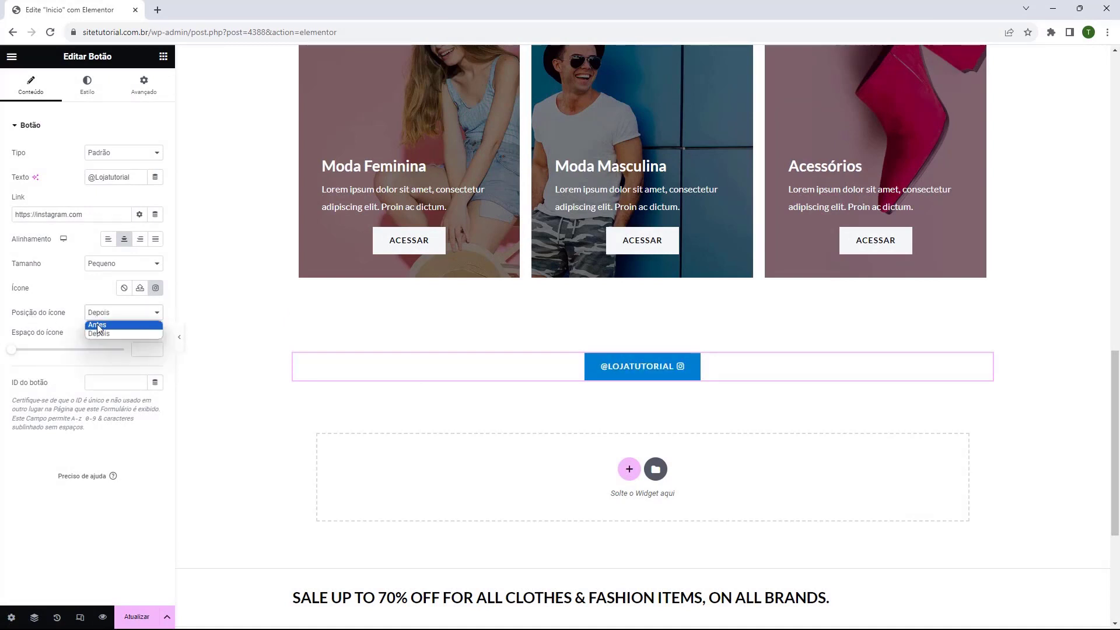
click(97, 325)
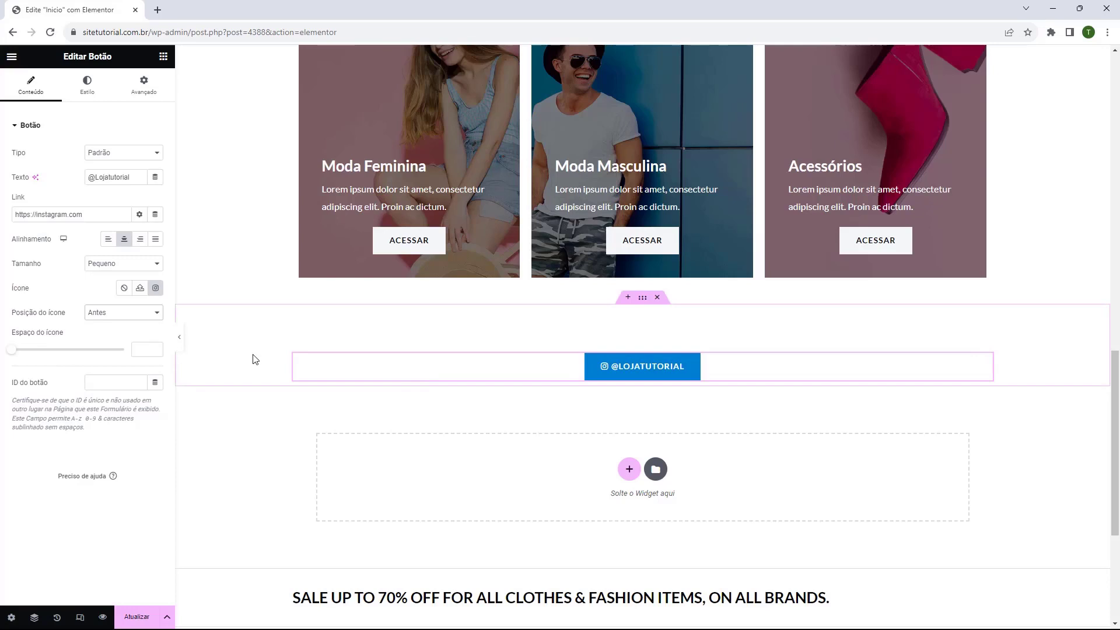
Set the button's normal text color to black.
click(100, 100)
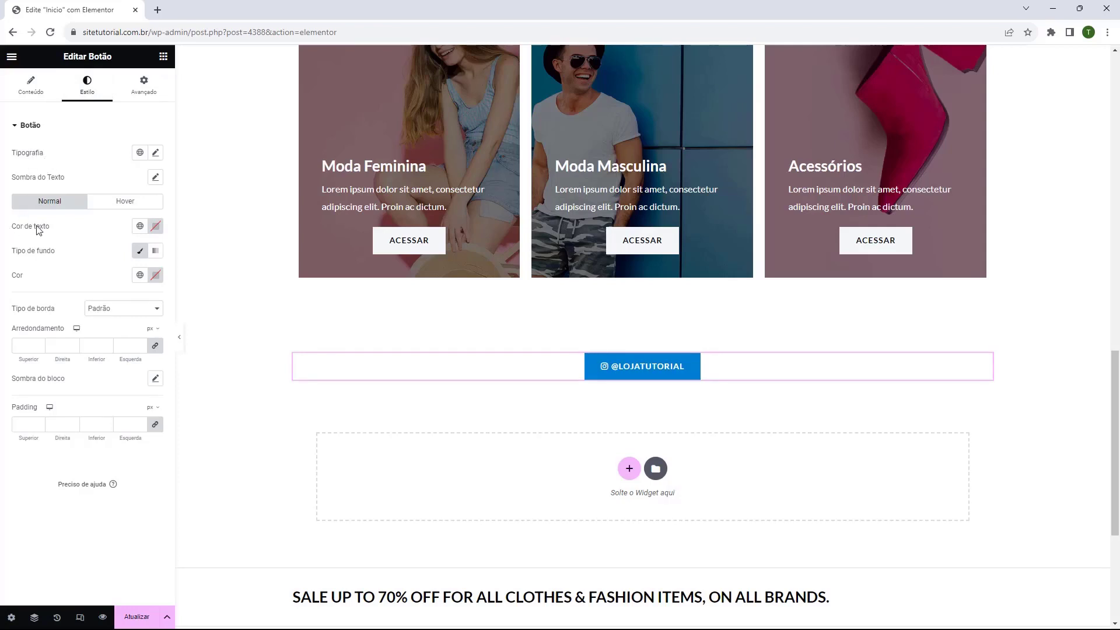
click(155, 227)
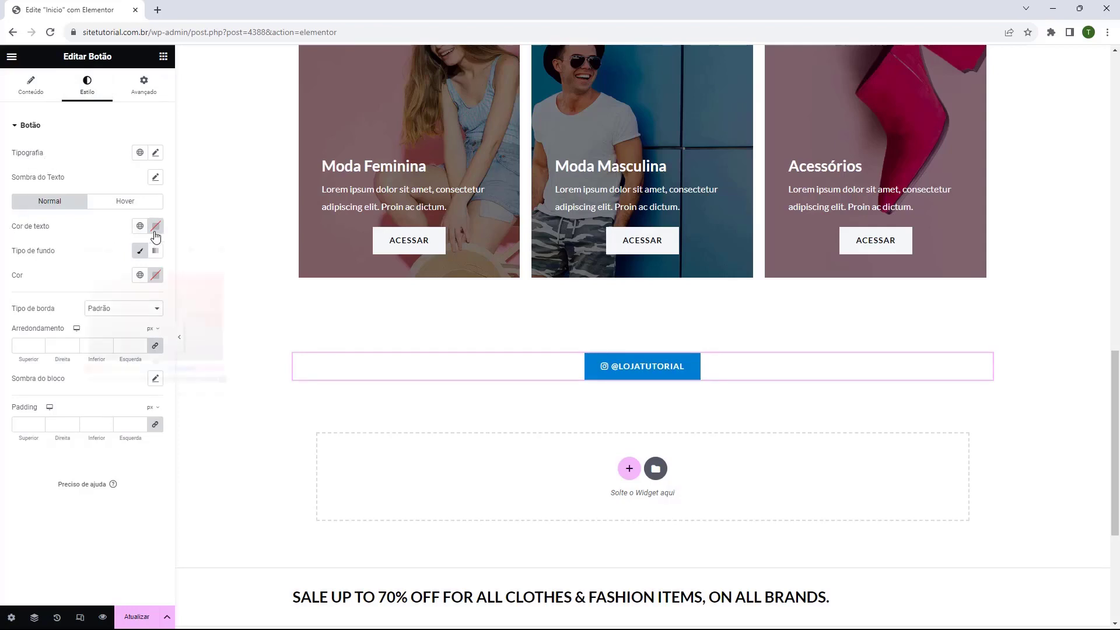
drag(119, 286, 81, 378)
click(14, 257)
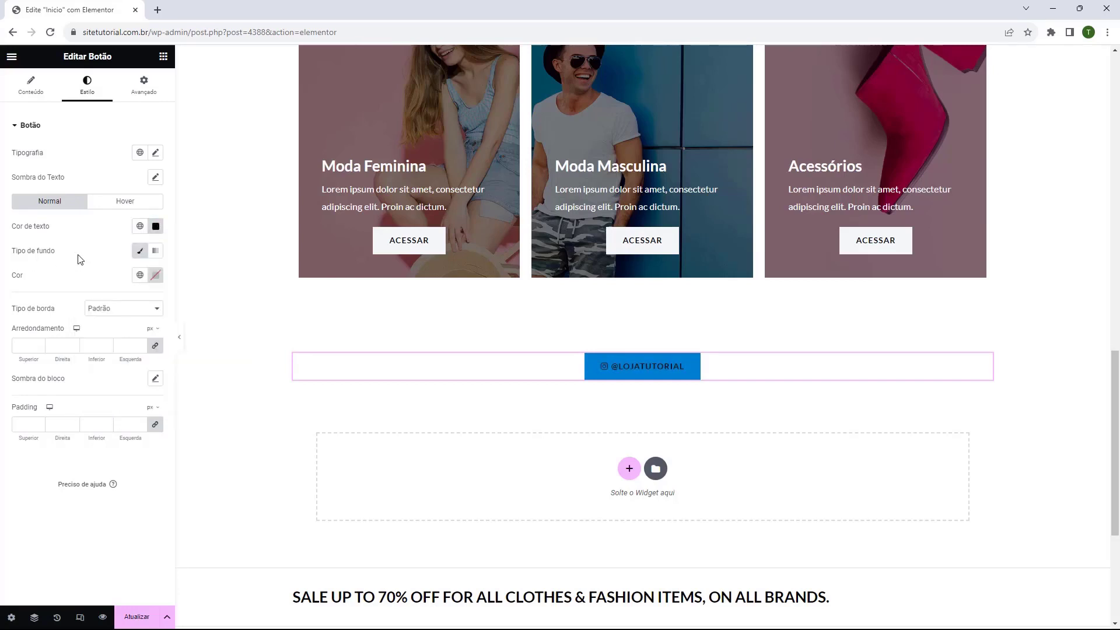
Give the button a classic background in white, #FFFFFF.
click(140, 254)
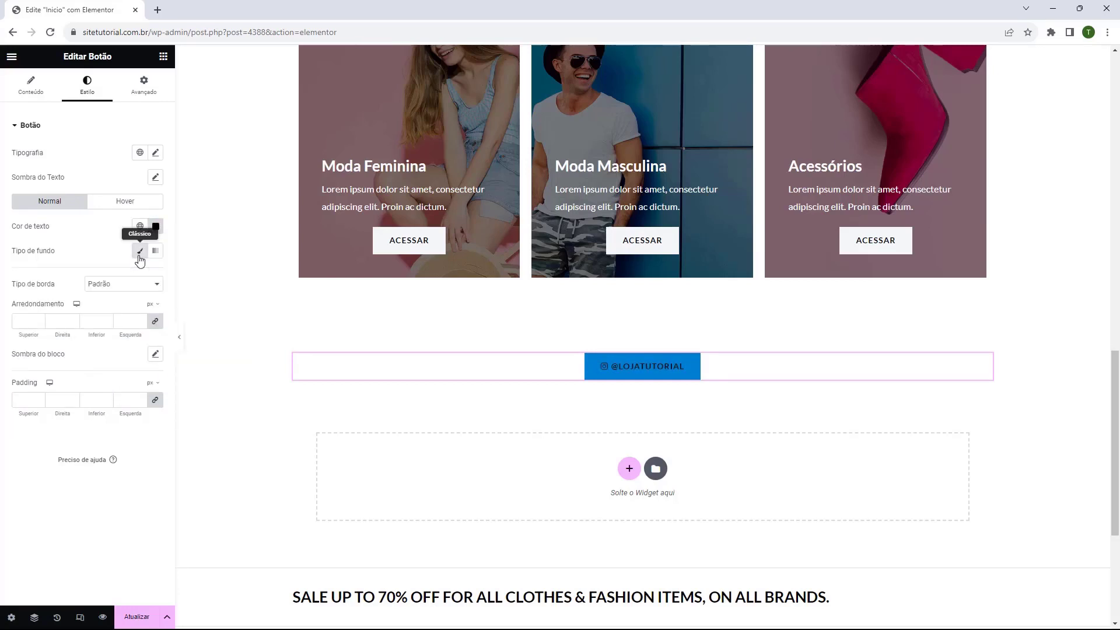
click(139, 254)
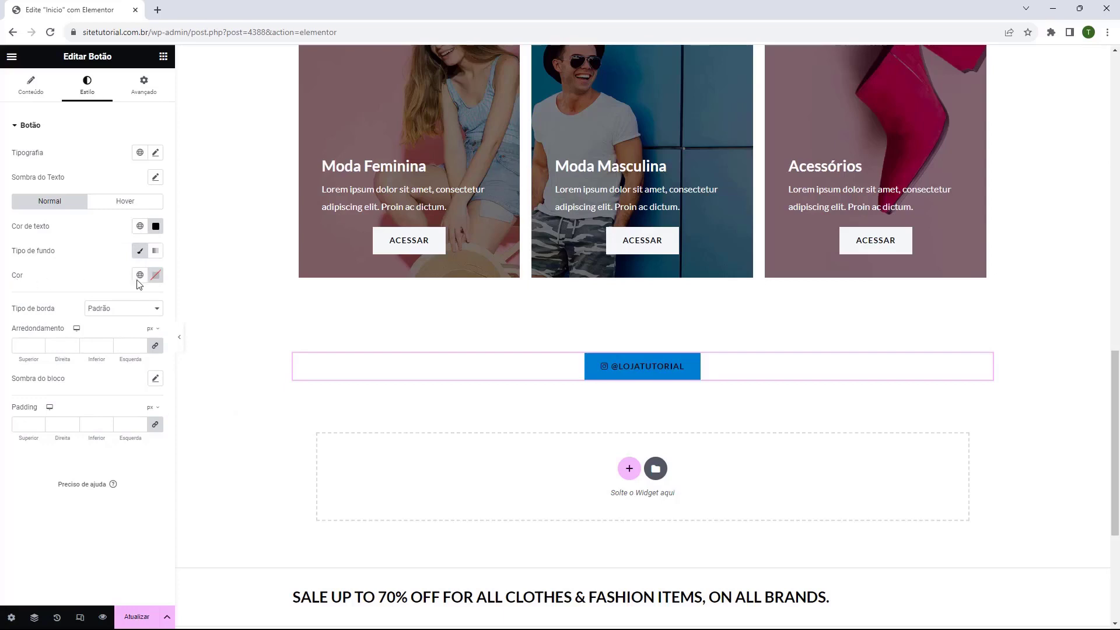
click(155, 275)
drag(107, 340, 84, 318)
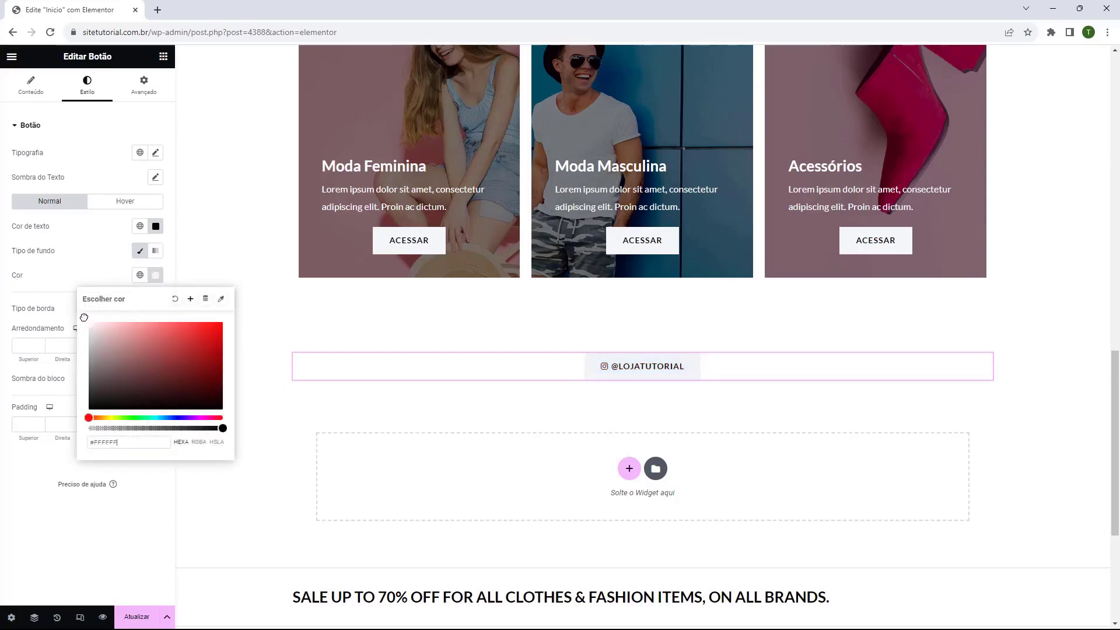
click(76, 313)
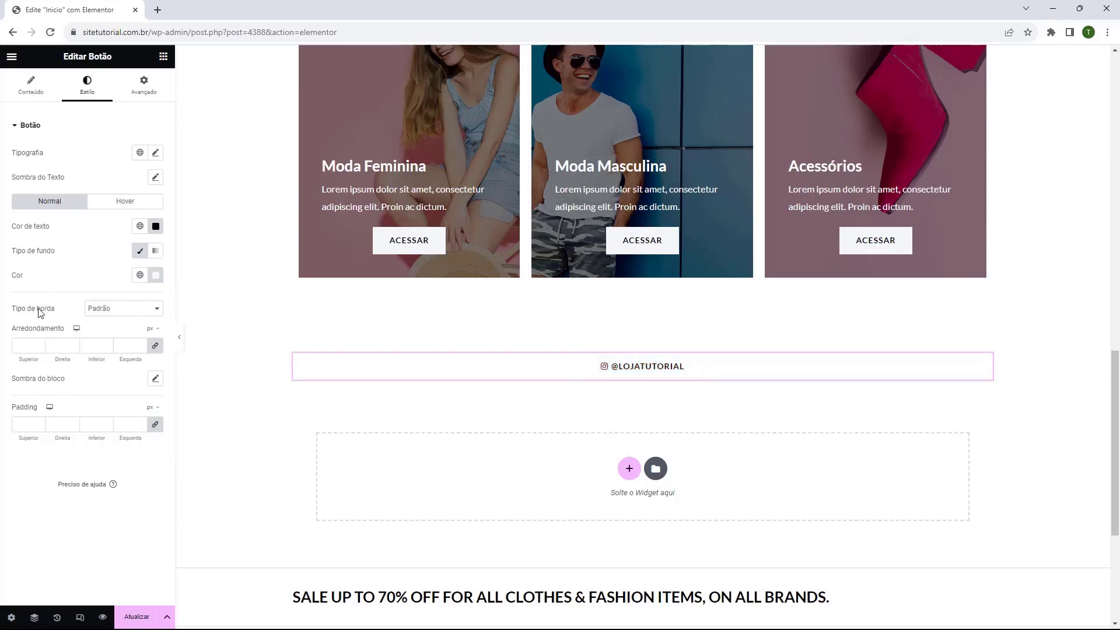
Round all four corners of the button by 10 px.
click(39, 347)
drag(39, 346, 39, 347)
click(39, 350)
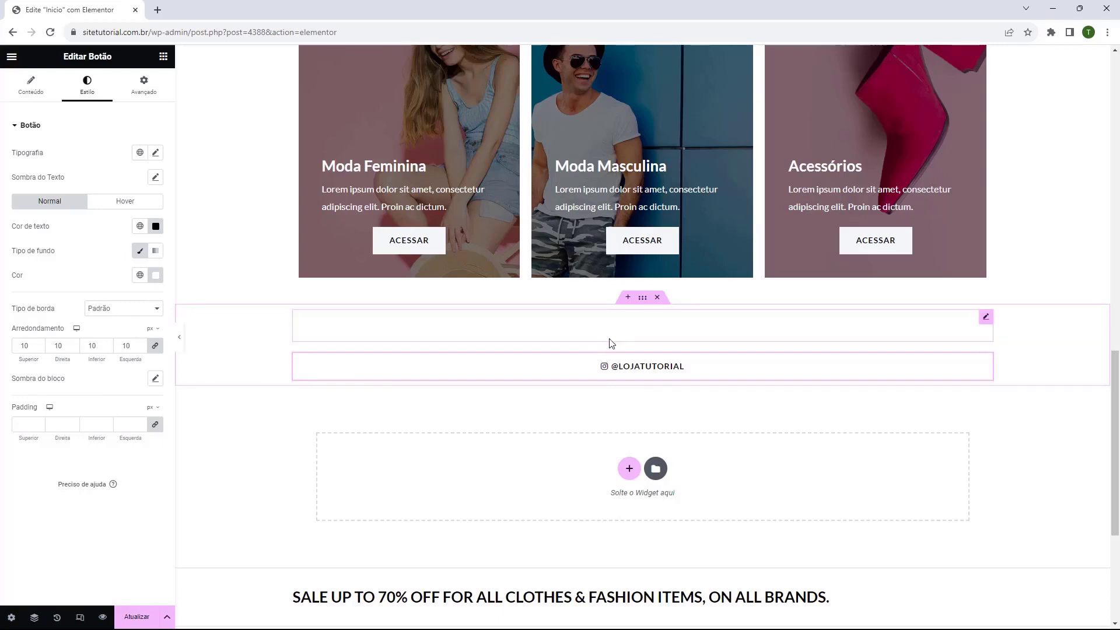
Give the container around the heading and button a classic background in blue, #0084D6.
click(642, 304)
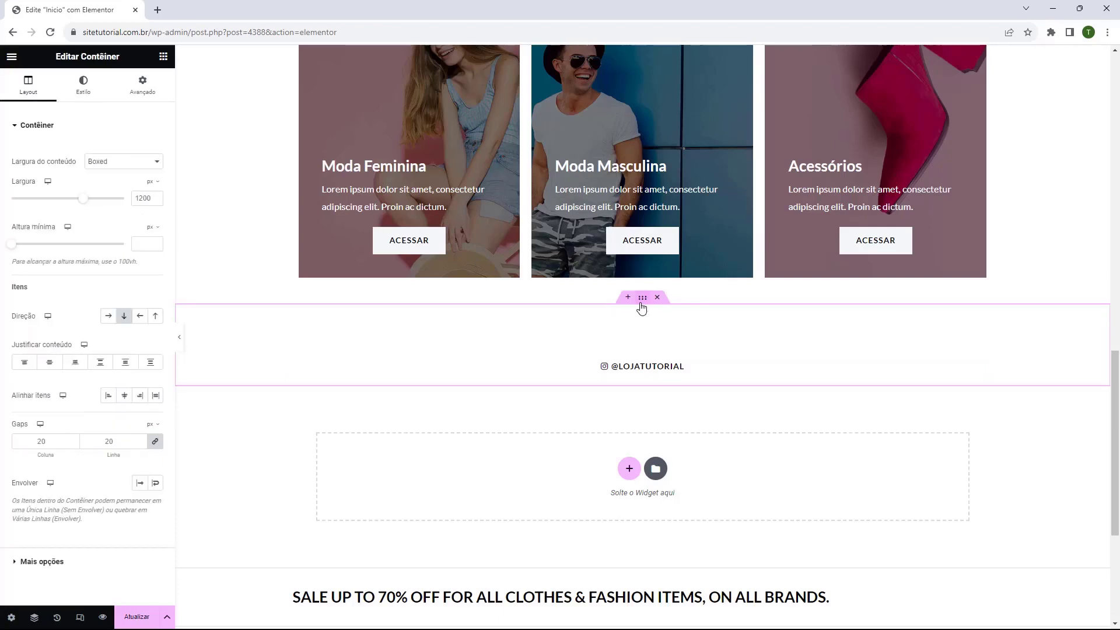
click(80, 100)
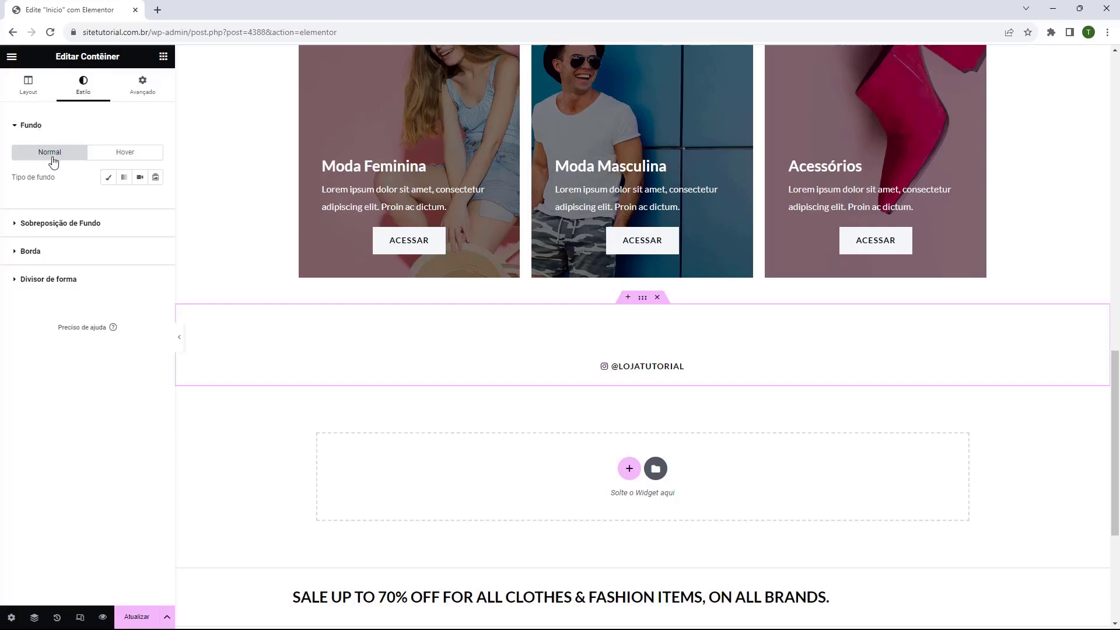
click(108, 187)
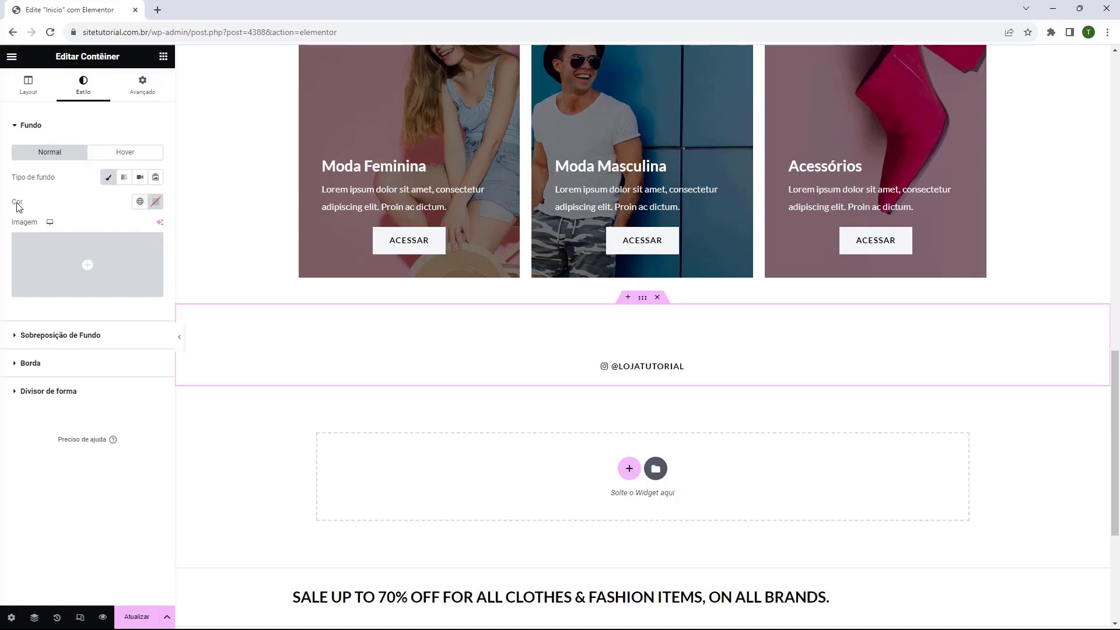
click(155, 202)
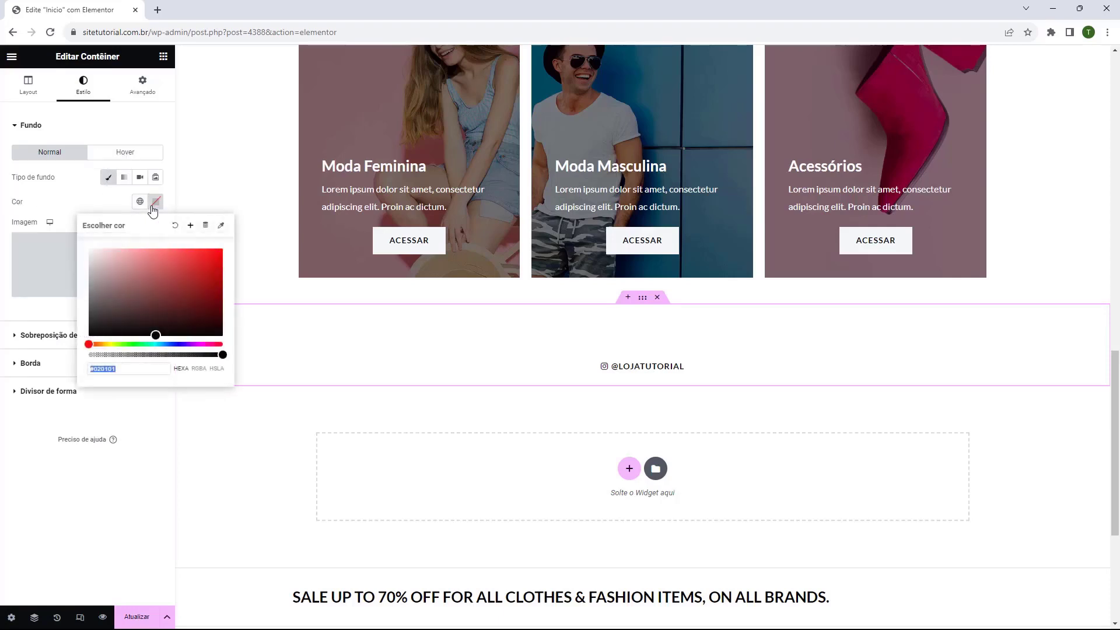
click(179, 344)
click(166, 295)
drag(169, 293, 183, 272)
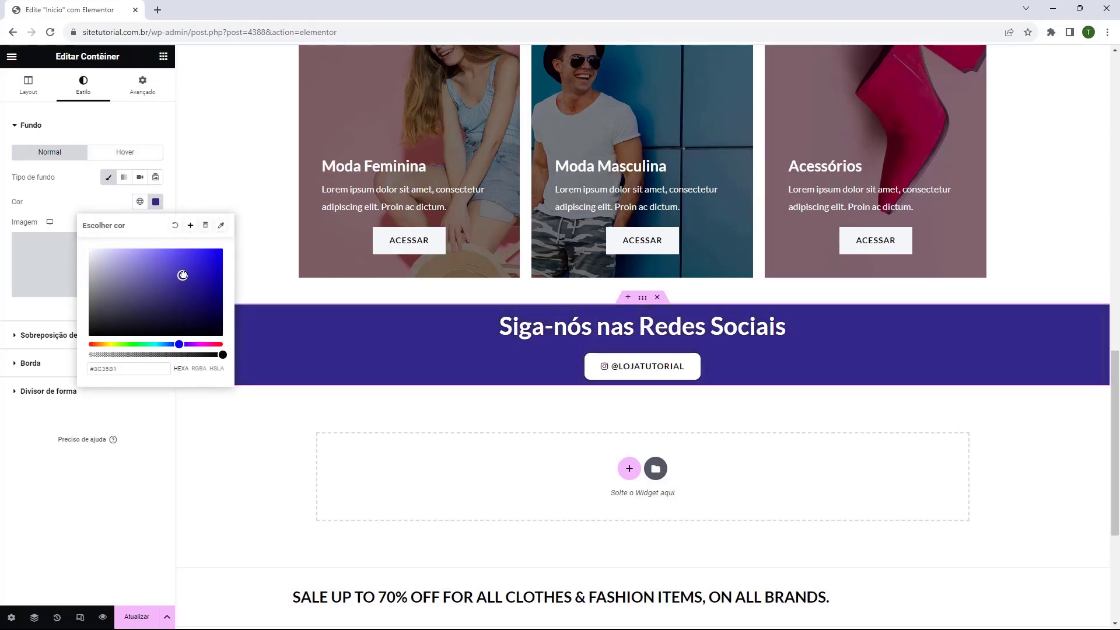
drag(180, 344, 176, 339)
drag(181, 302, 204, 295)
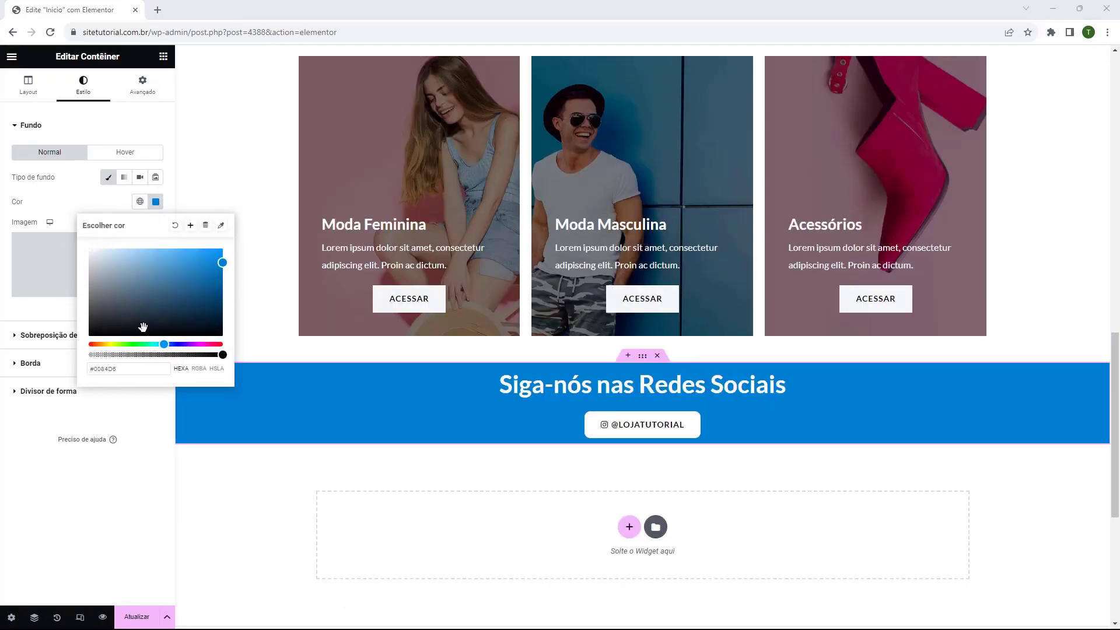
click(71, 121)
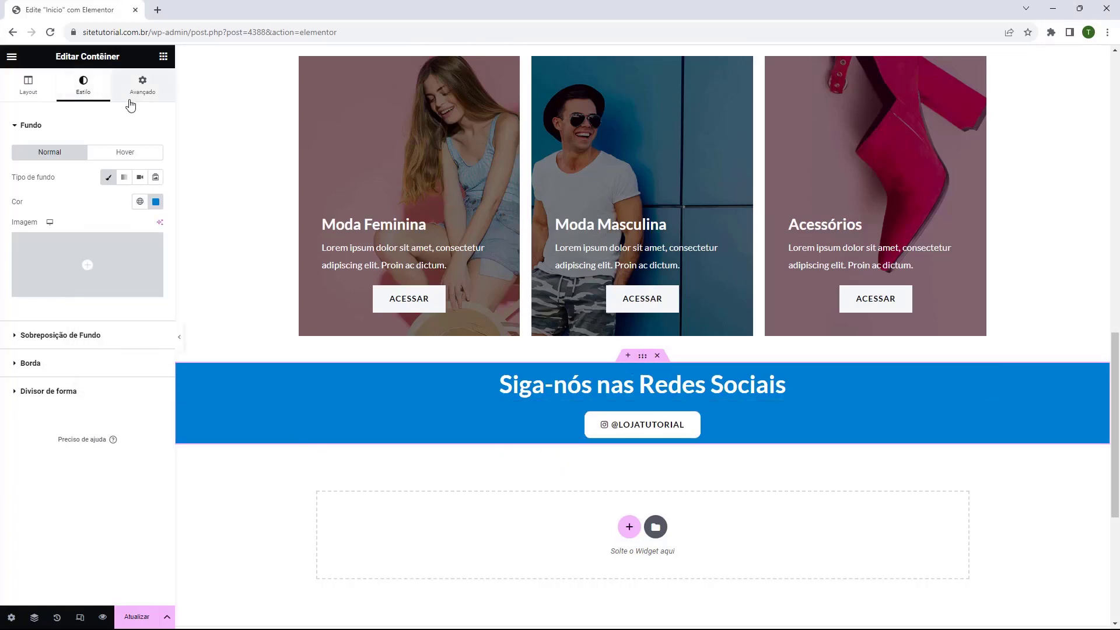
Unlink the container's padding and set it to 25 px at the top and bottom and 0 px at the sides.
click(131, 104)
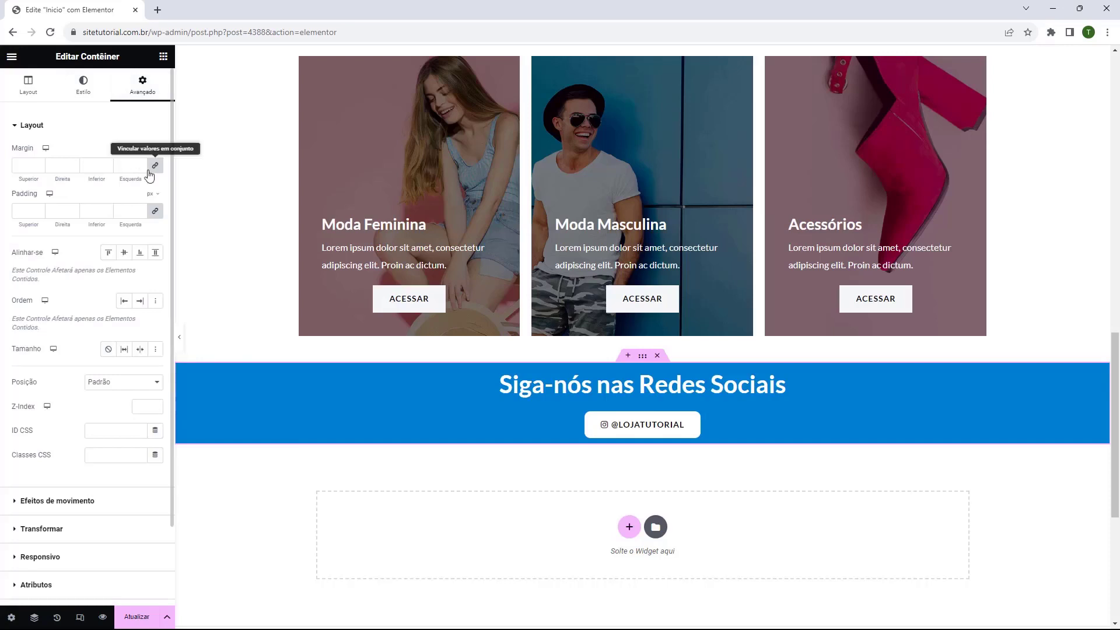
click(30, 210)
text(0)
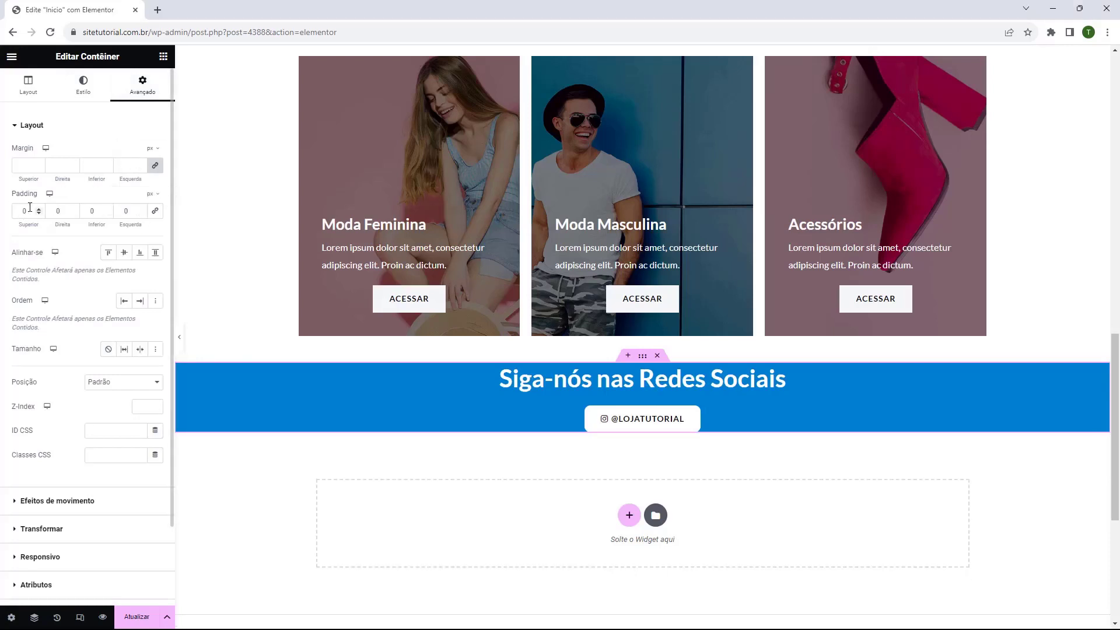
drag(39, 211, 108, 211)
click(39, 209)
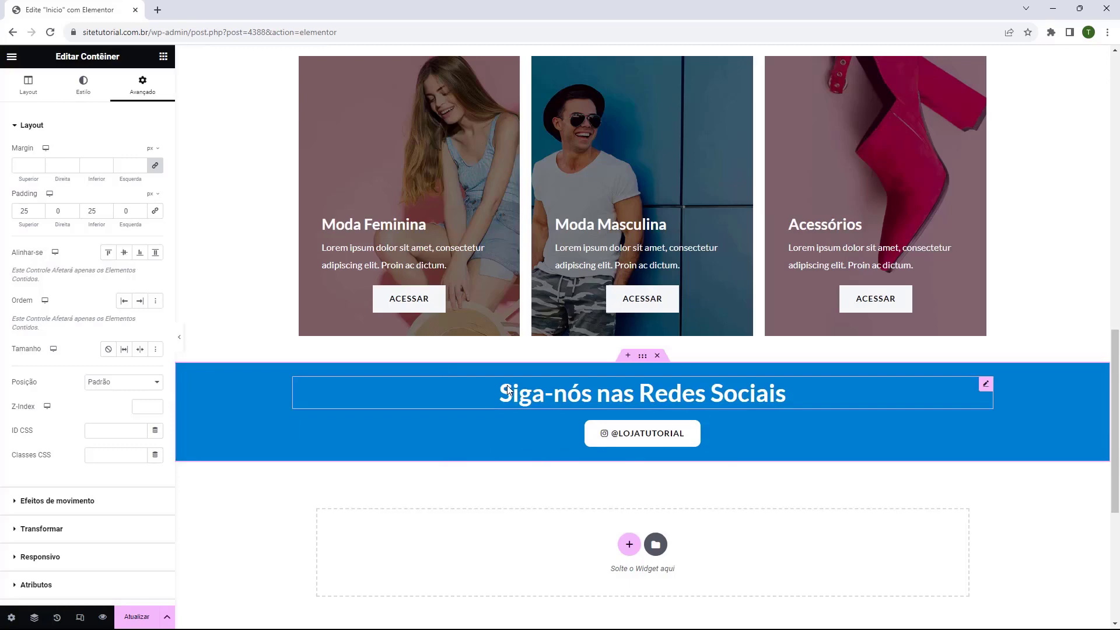
Review the whole page from the hero banner through the benefit boxes, products and category banners down to the social media section.
scroll(519, 395, up, 15)
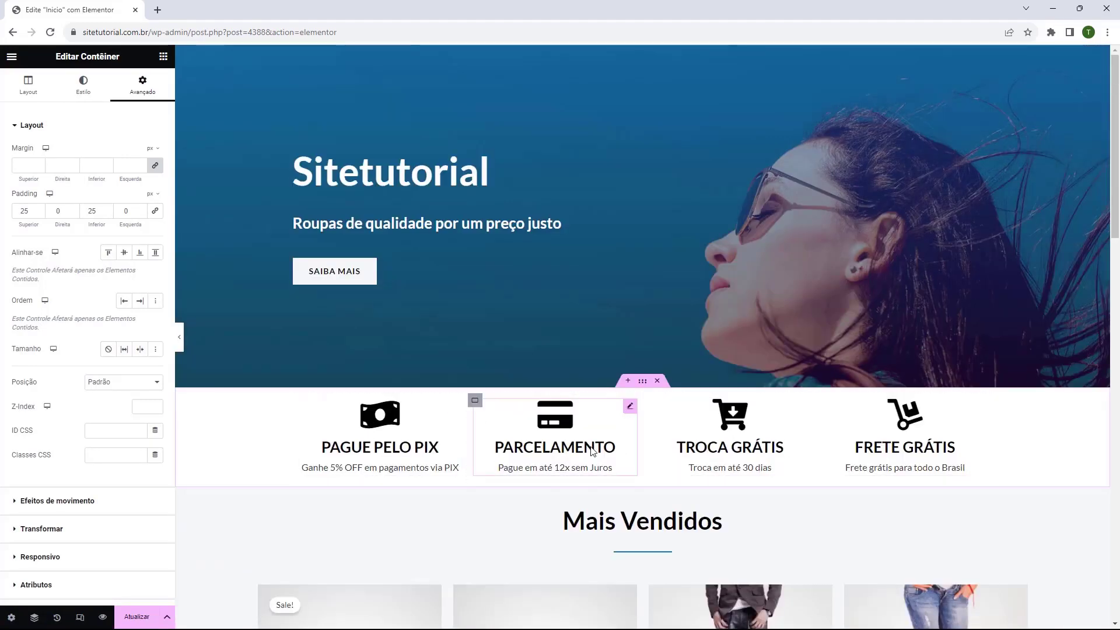
scroll(456, 438, down, 4)
scroll(457, 438, down, 4)
scroll(493, 320, up, 2)
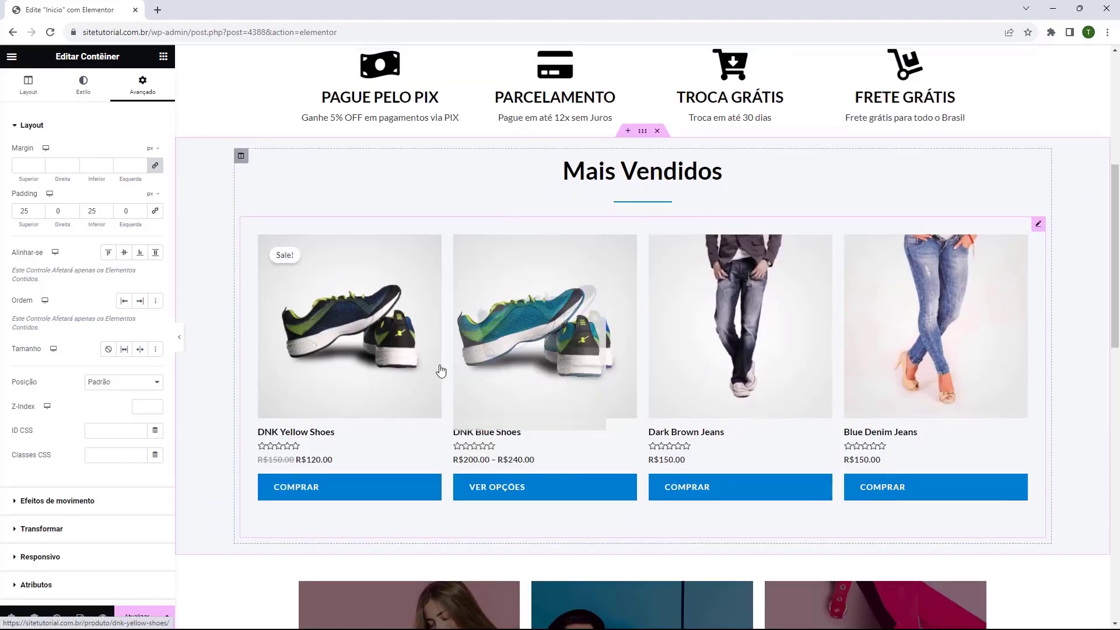
scroll(585, 239, down, 3)
scroll(585, 240, down, 4)
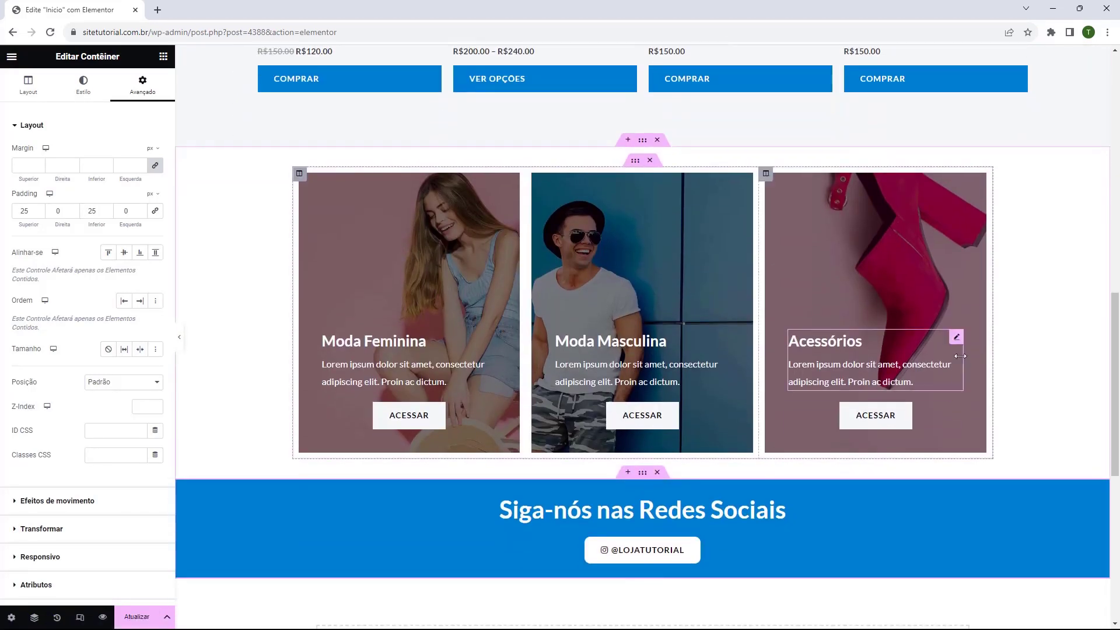
scroll(602, 363, down, 3)
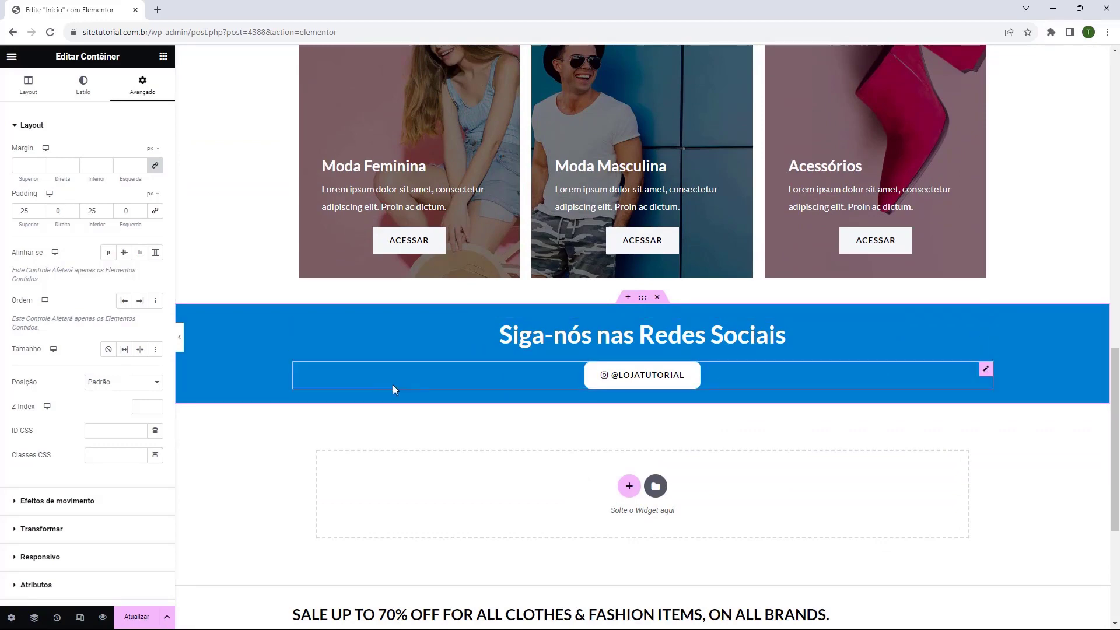
Return to the widget list and update the Inicio page to save its changes.
scroll(394, 384, up, 15)
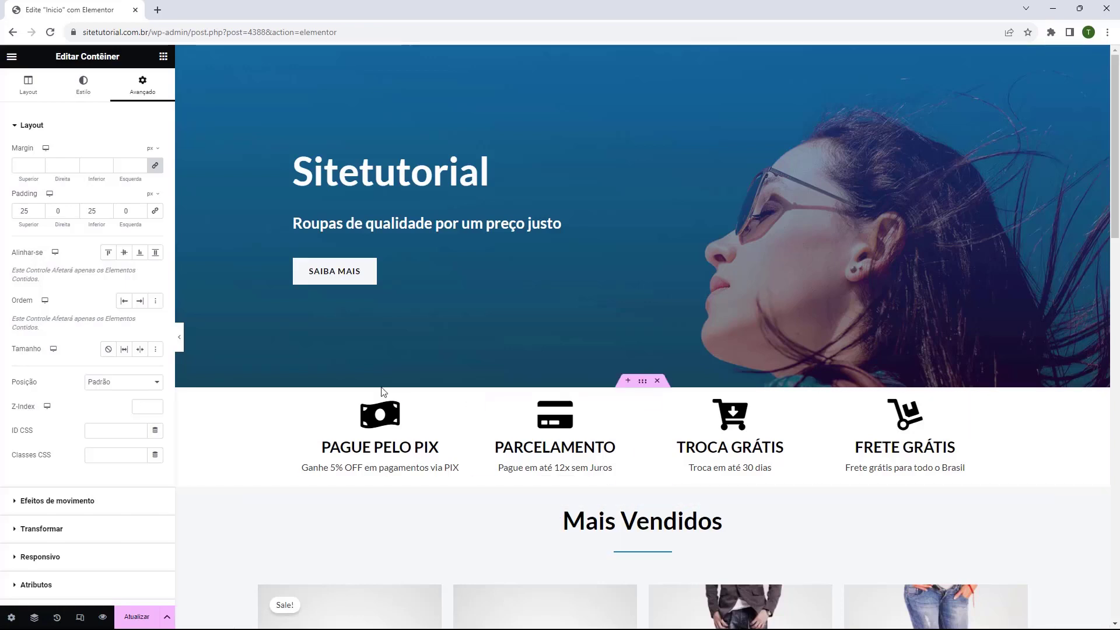
click(163, 56)
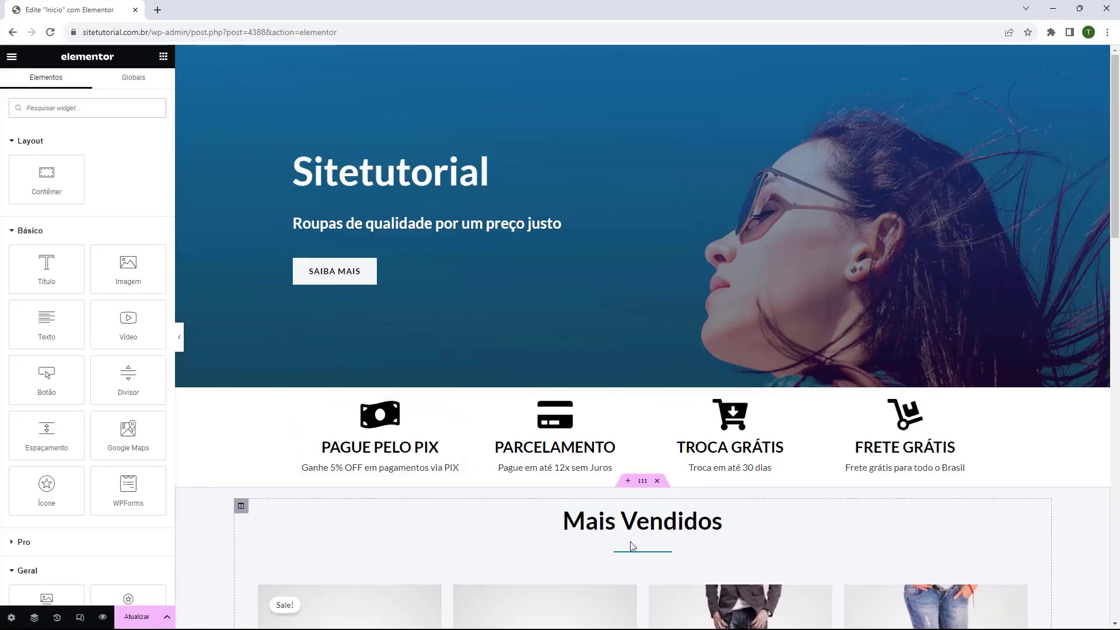
scroll(503, 269, down, 10)
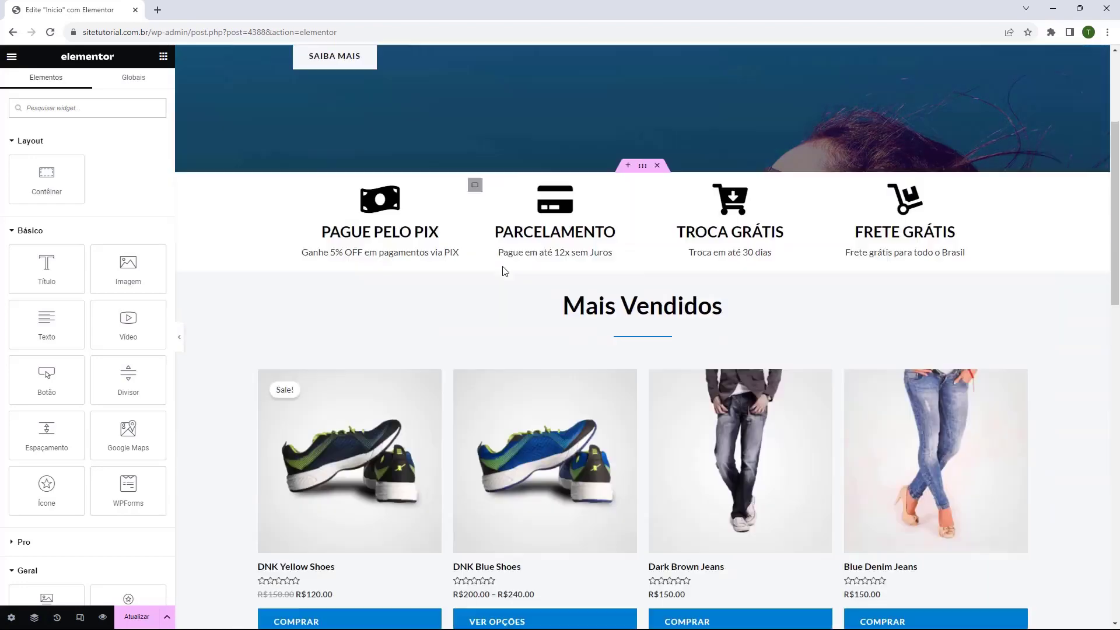
scroll(506, 271, down, 11)
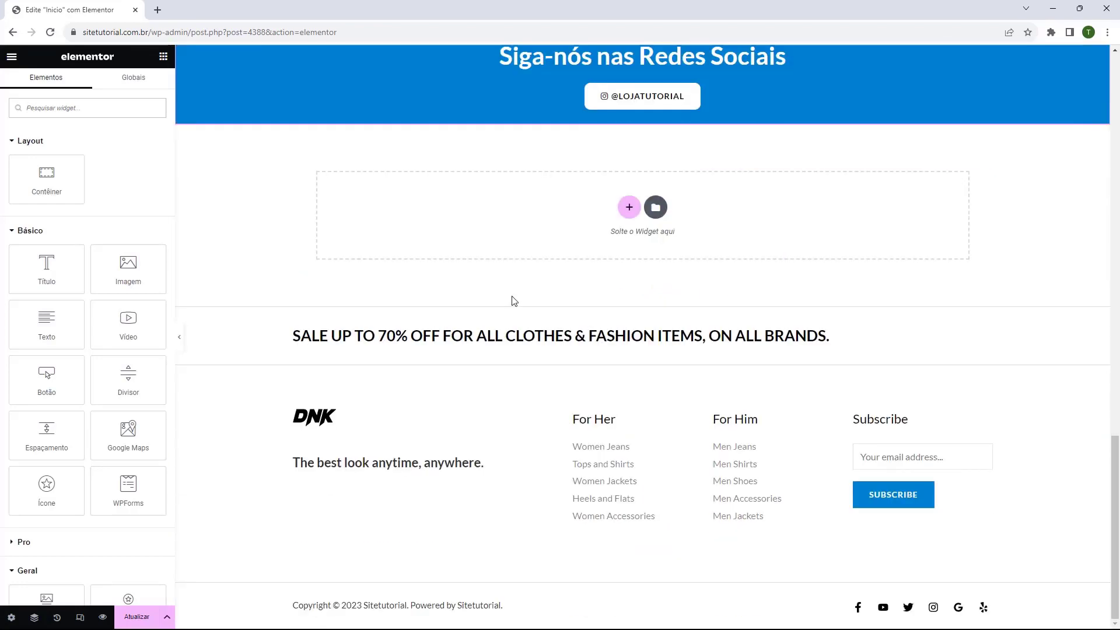
scroll(513, 300, up, 9)
scroll(514, 300, up, 12)
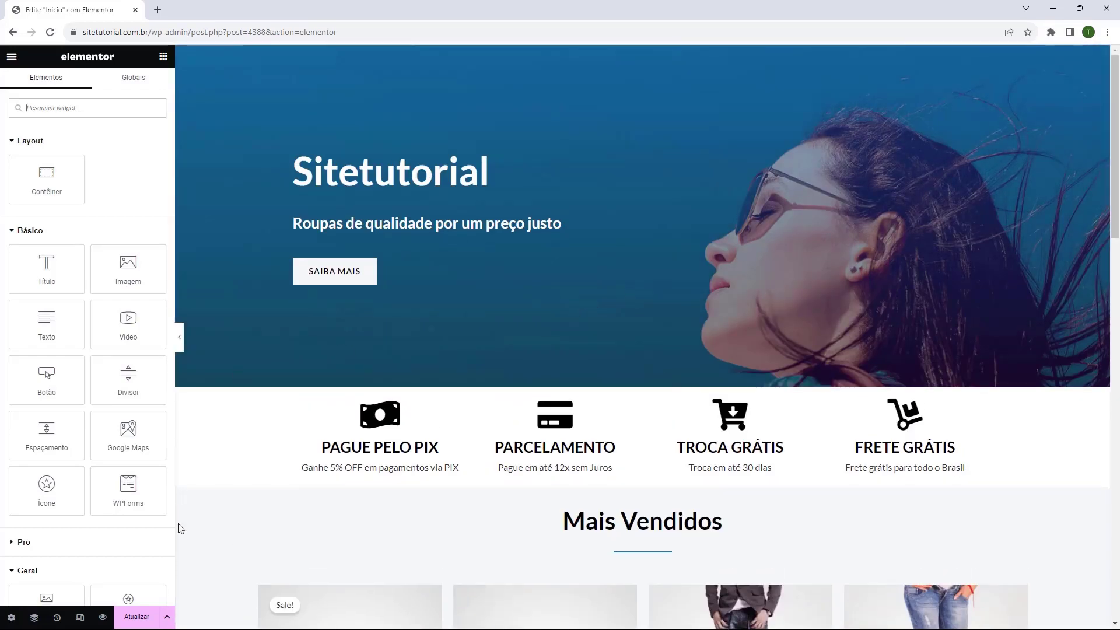
click(135, 622)
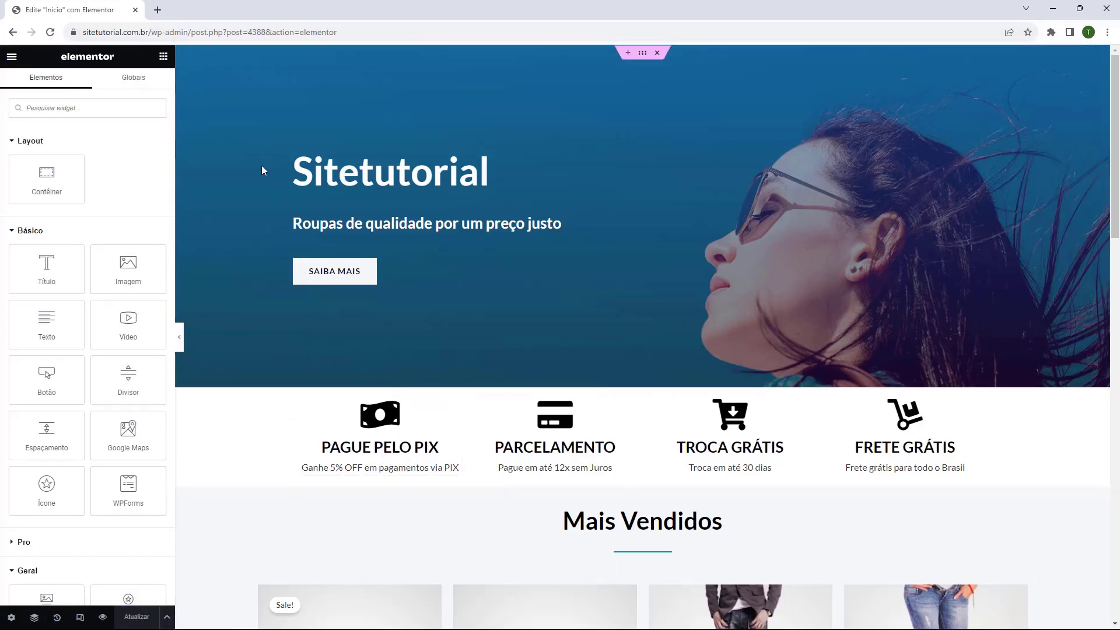
Open the live store at sitetutorial.com.br in a new tab and review the home page down to the social media section.
click(157, 11)
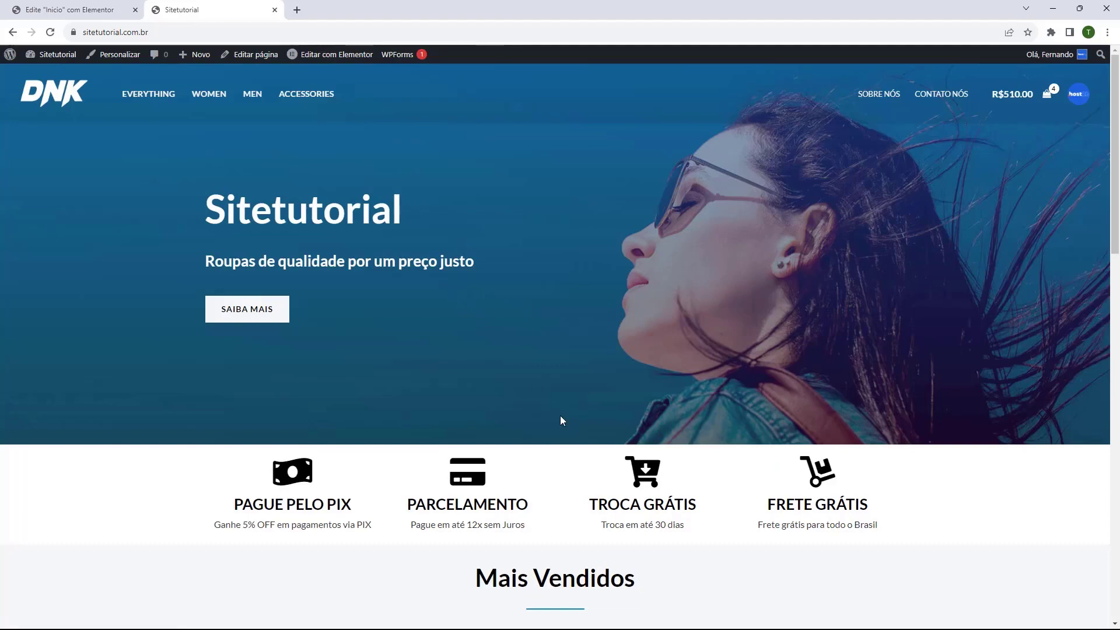
scroll(371, 181, down, 12)
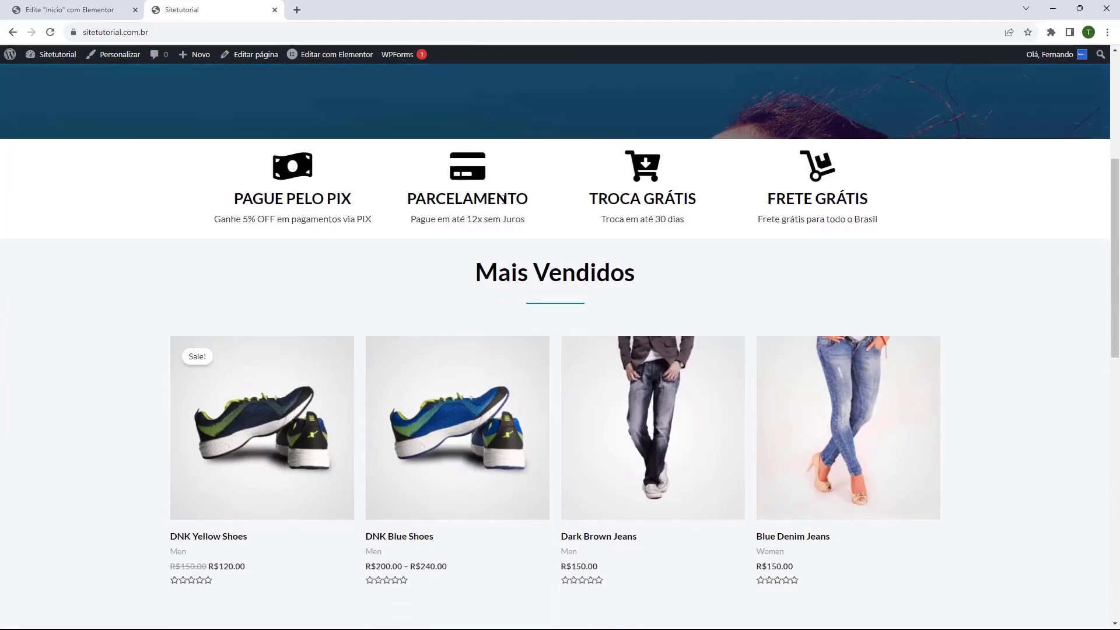
scroll(550, 212, down, 4)
scroll(555, 374, up, 16)
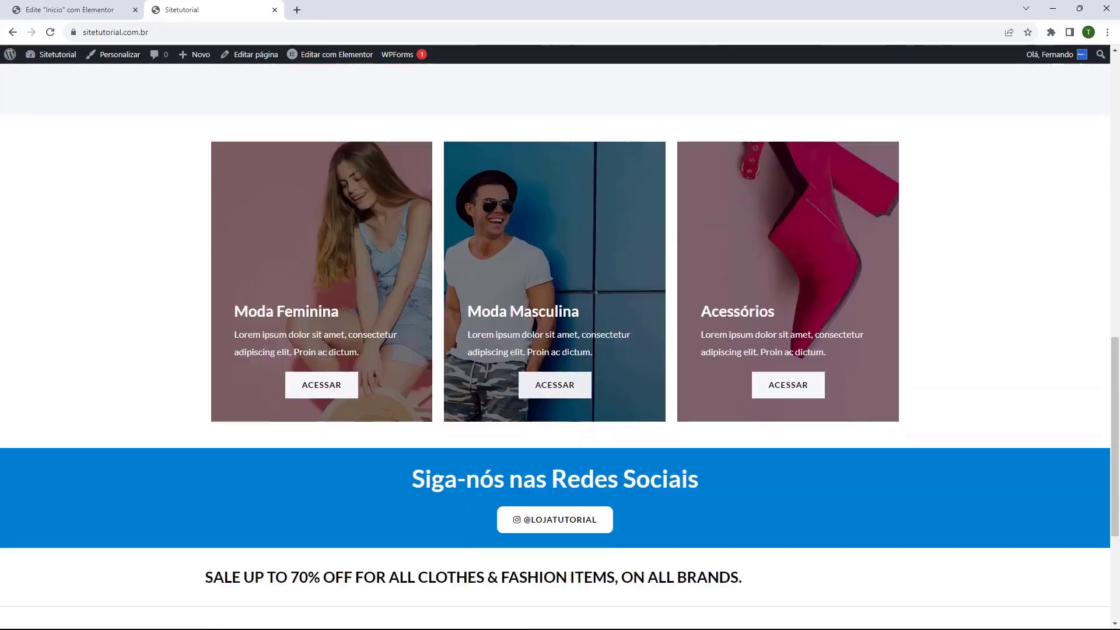